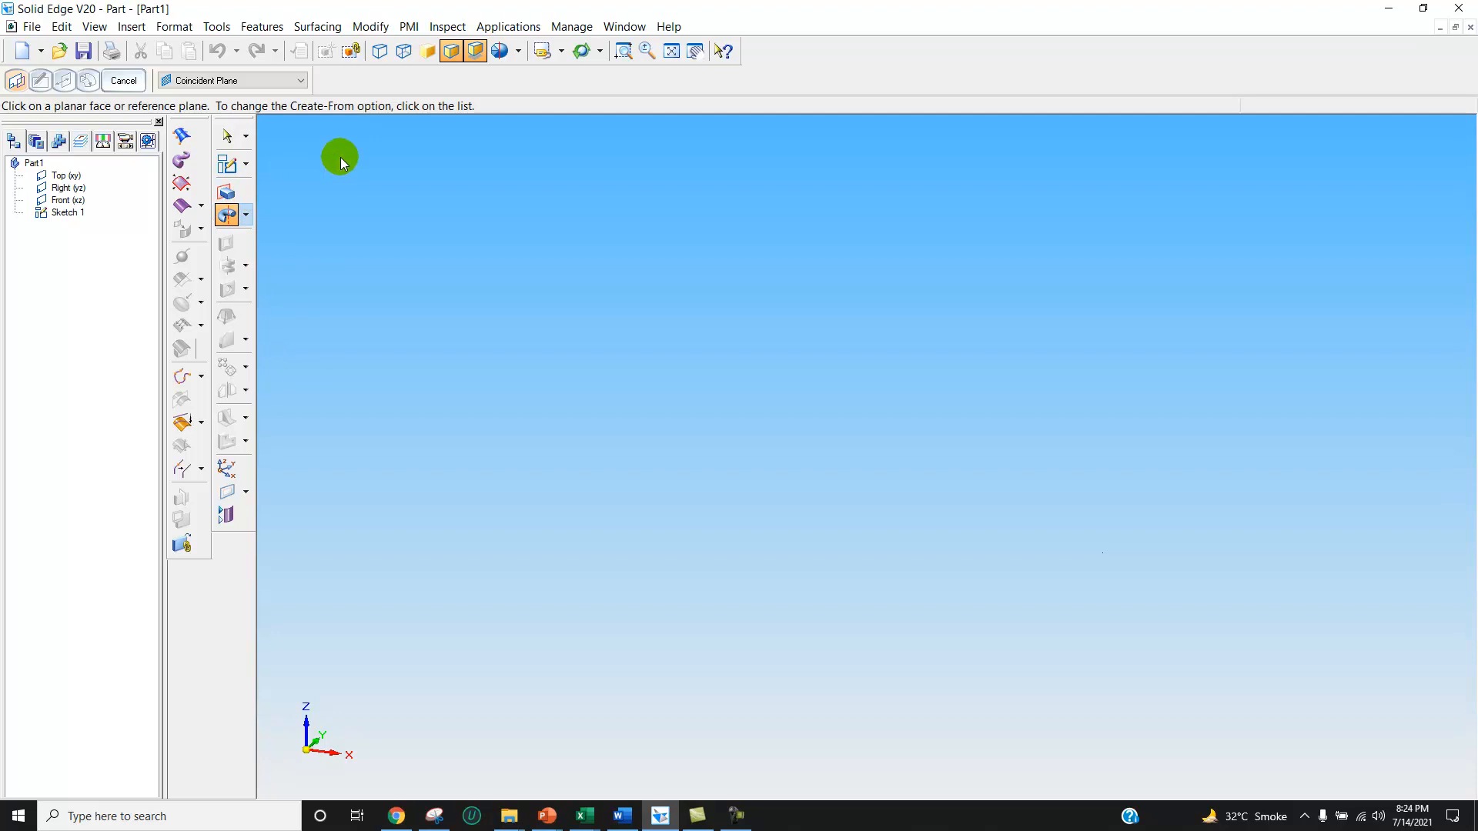
Step: Fit the view, cancel the active revolve command and delete the existing Sketch 1 from the part
{"action": "left_click", "coordinate": [673, 51]}
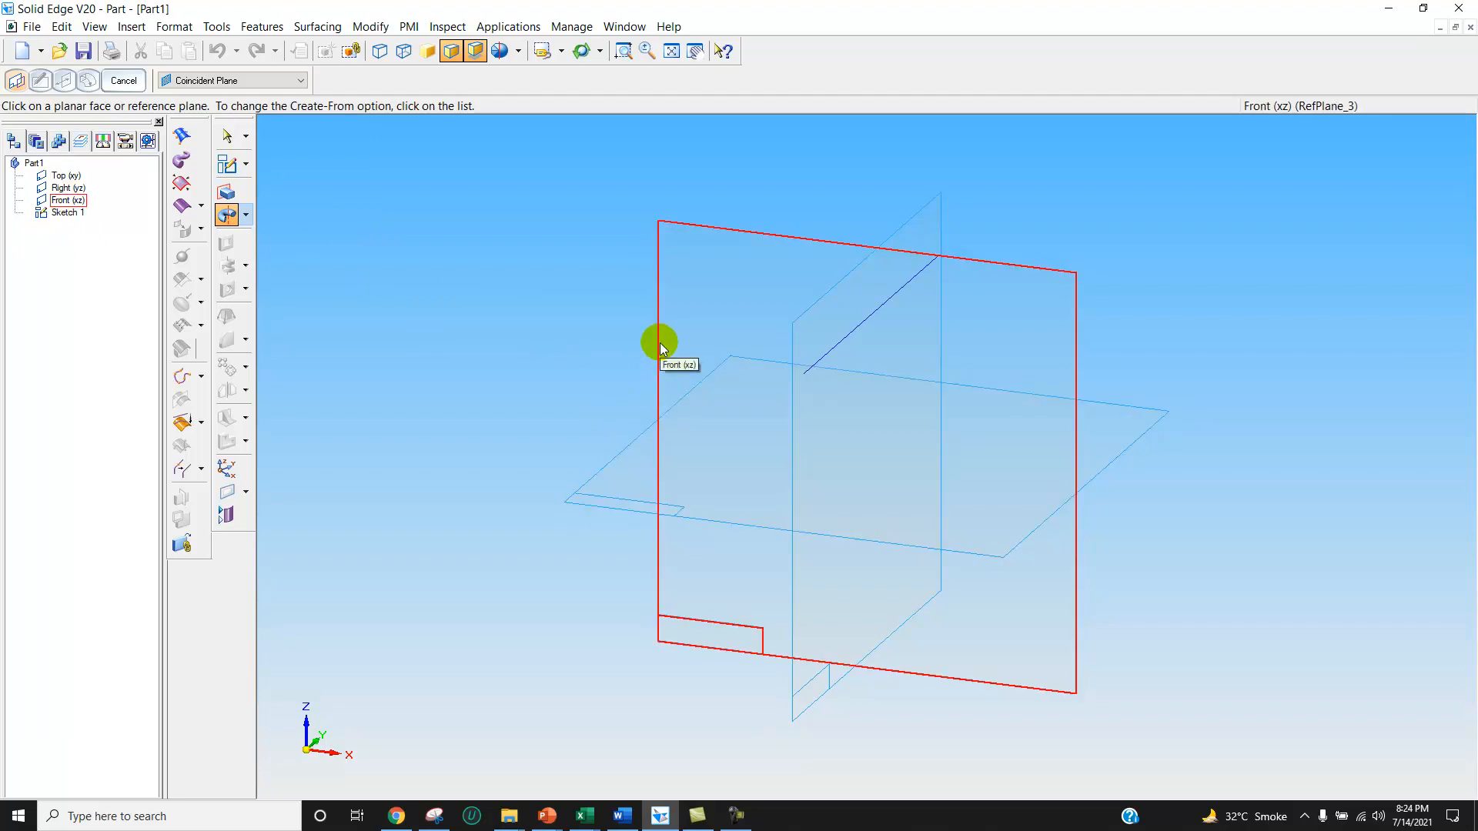
{"action": "left_click", "coordinate": [119, 77]}
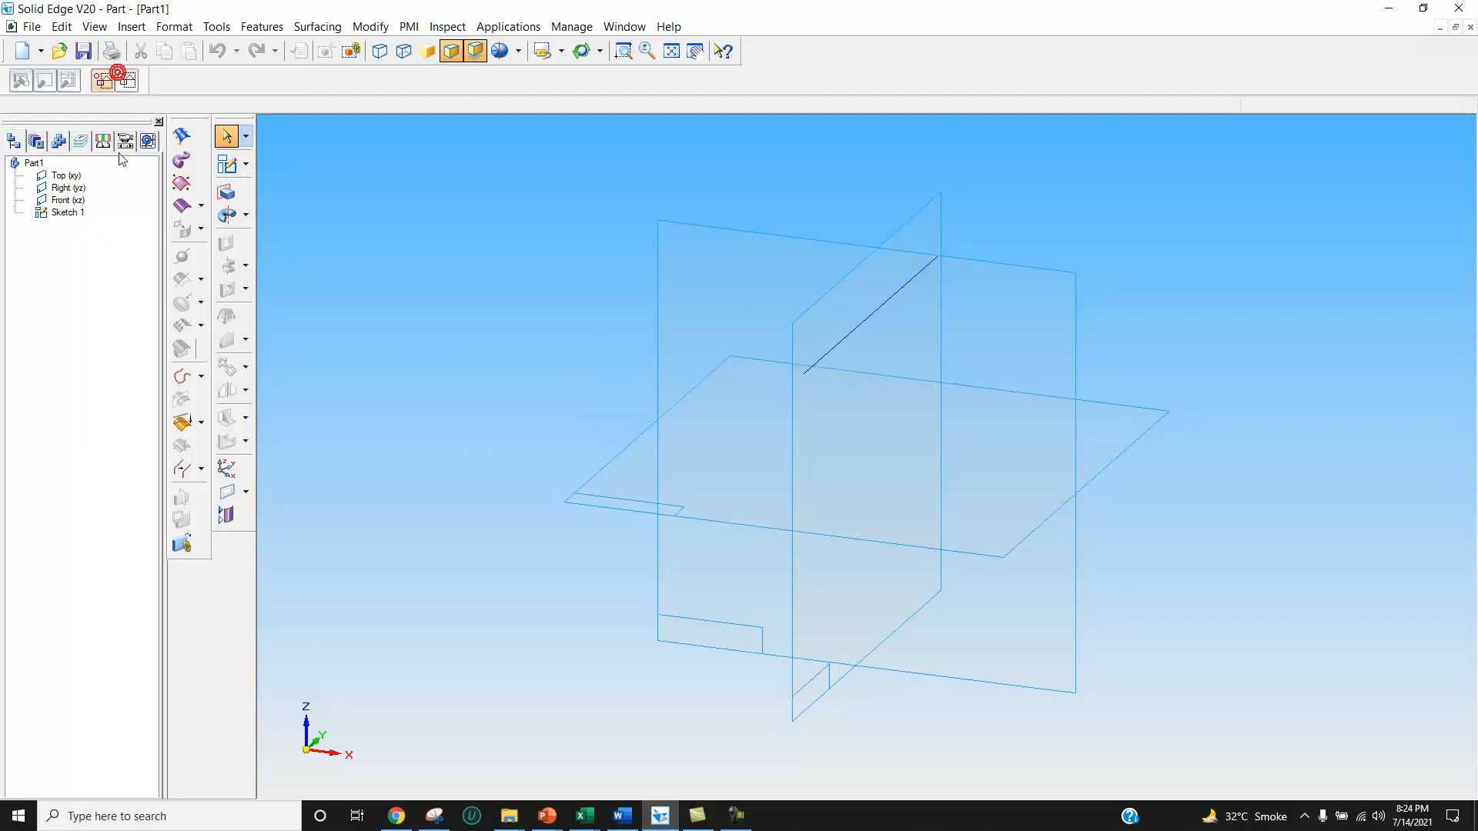
{"action": "right_click", "coordinate": [71, 203]}
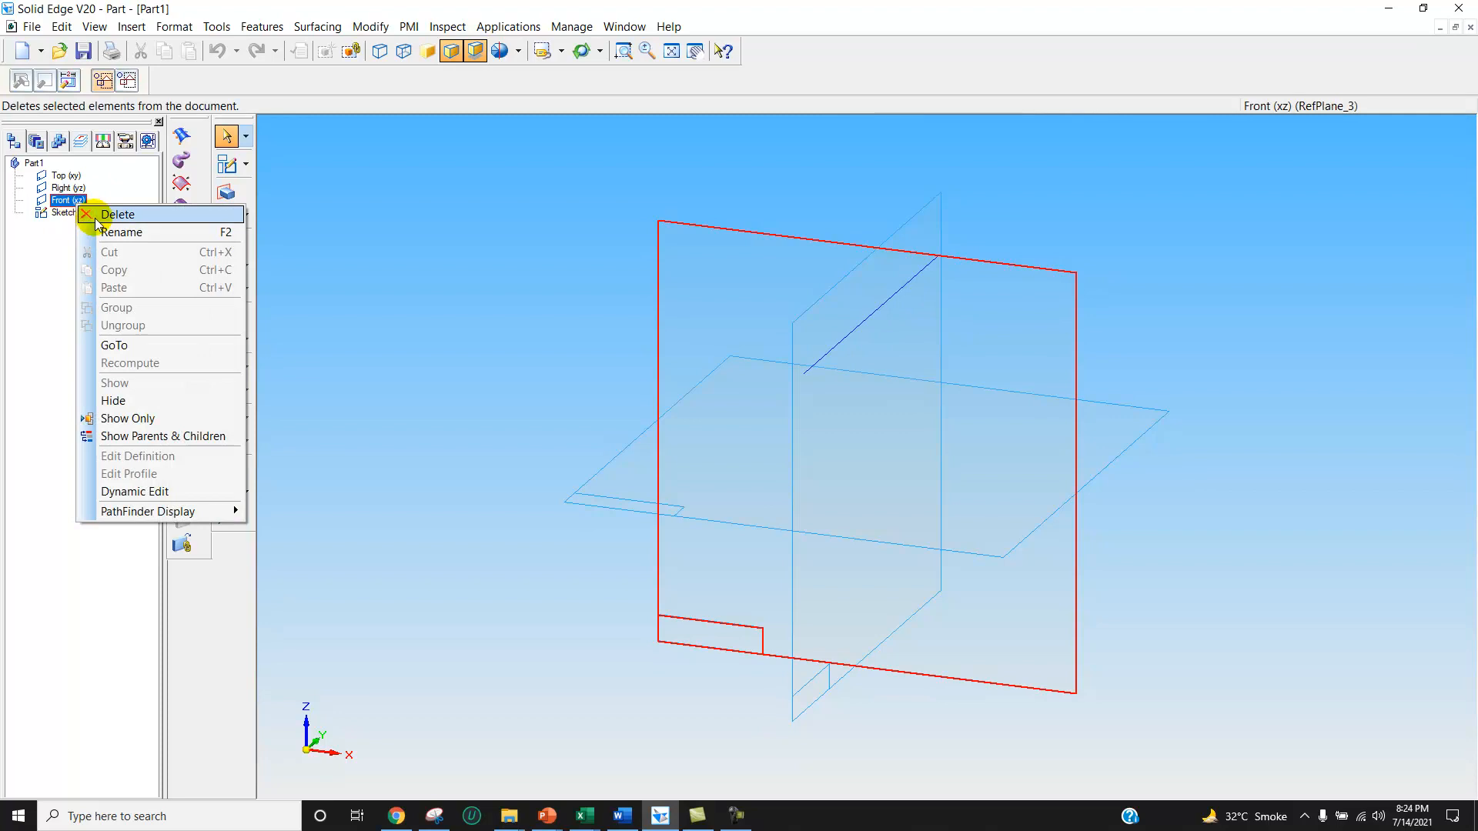
{"action": "left_click", "coordinate": [66, 213]}
{"action": "right_click", "coordinate": [68, 212]}
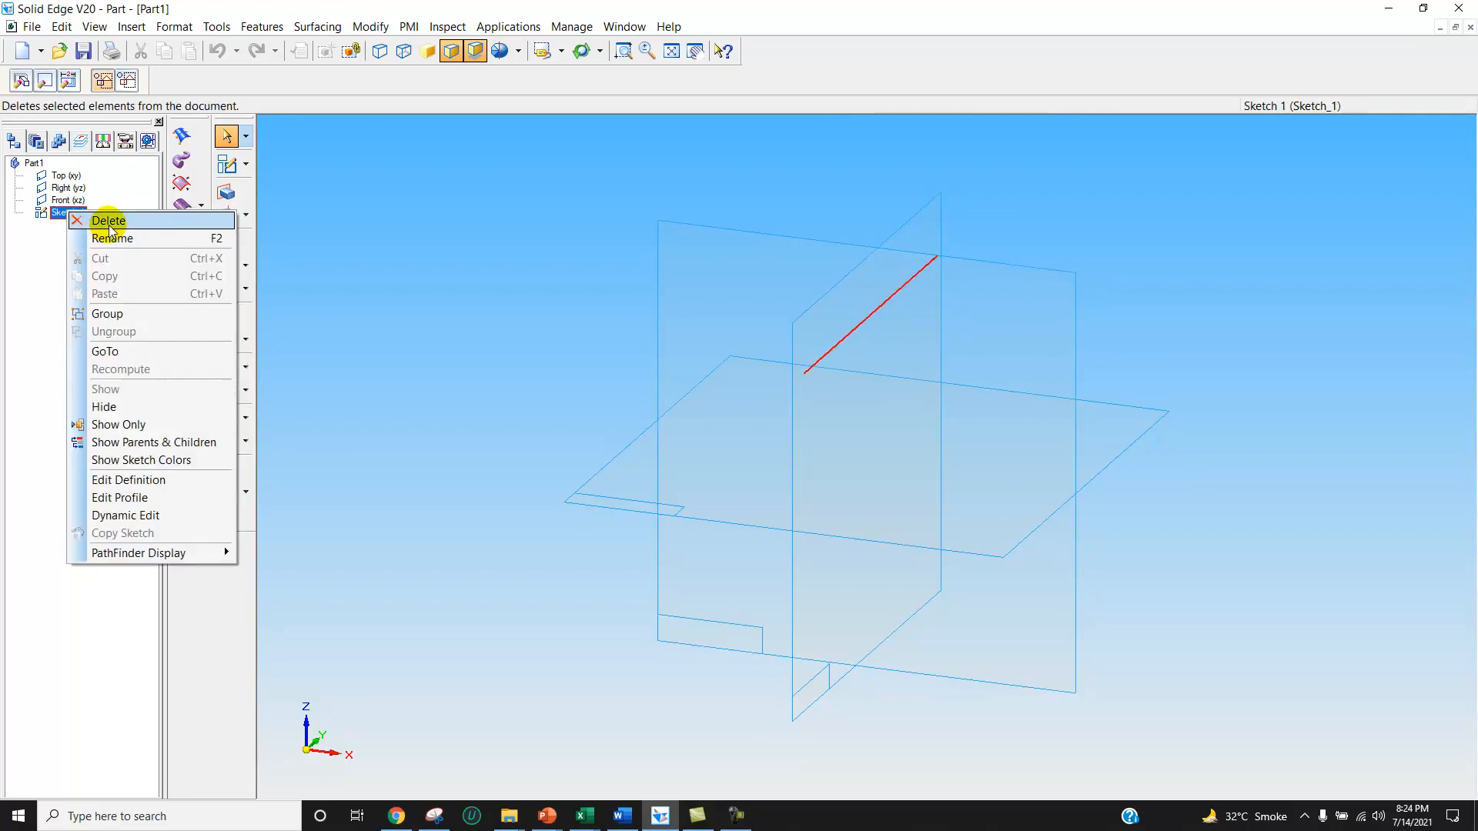
{"action": "left_click", "coordinate": [108, 220]}
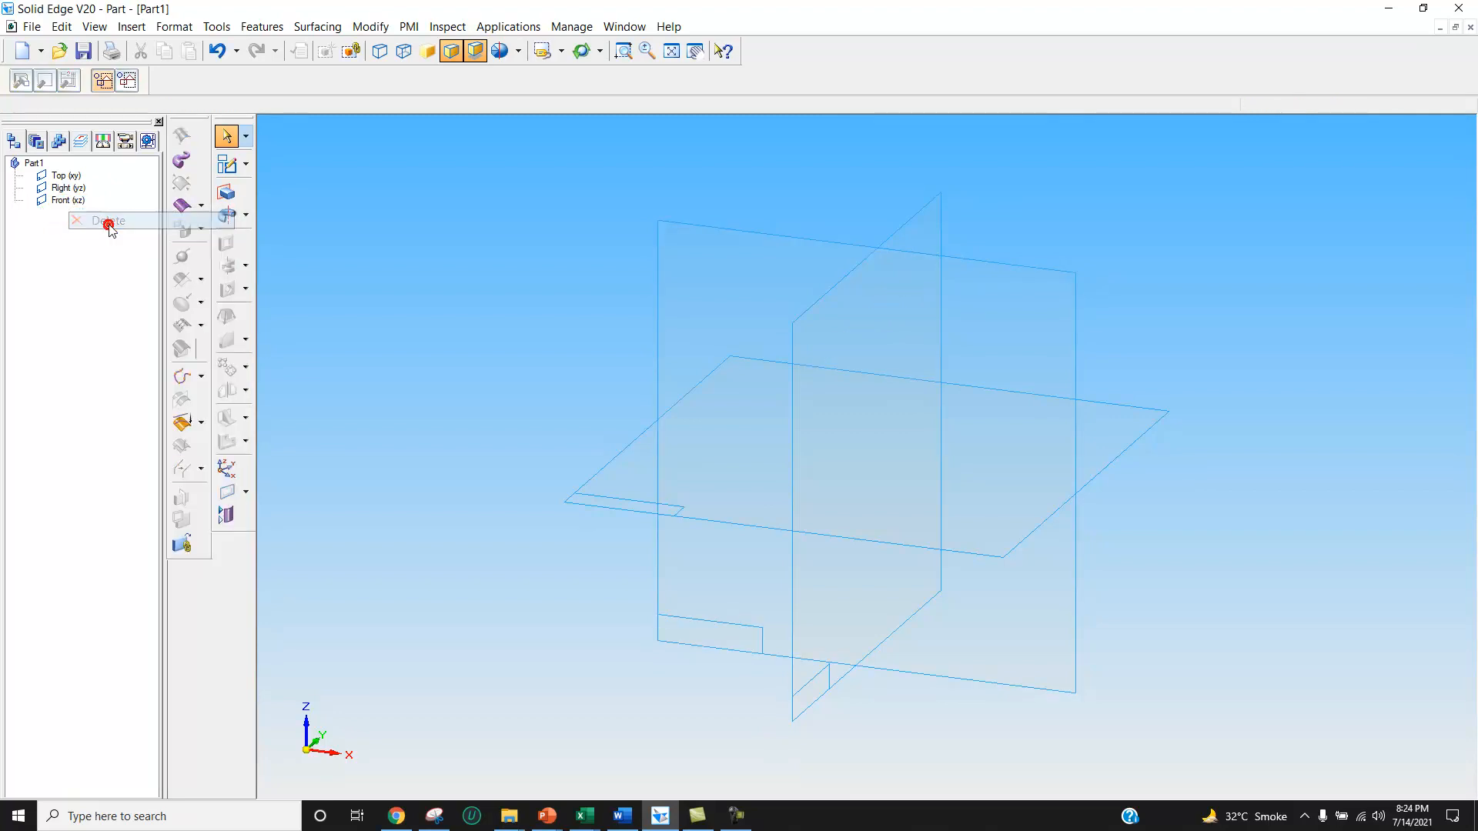
Step: Start a Revolved Protrusion on the Front (xz) plane and sketch an 82 mm (about) vertical centre line and the base outline with its sloped top
{"action": "left_click", "coordinate": [227, 216]}
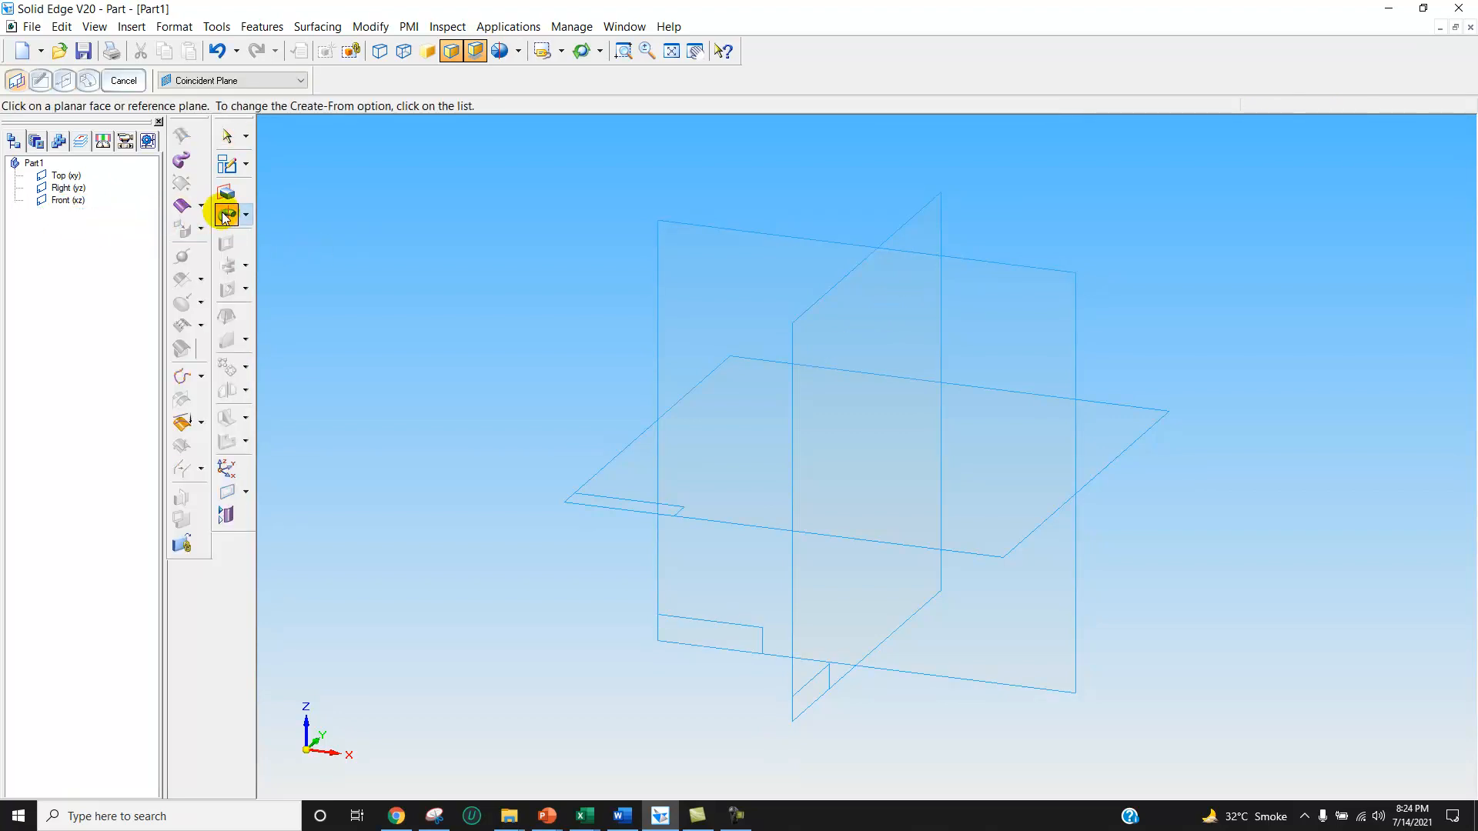
{"action": "left_click", "coordinate": [659, 331]}
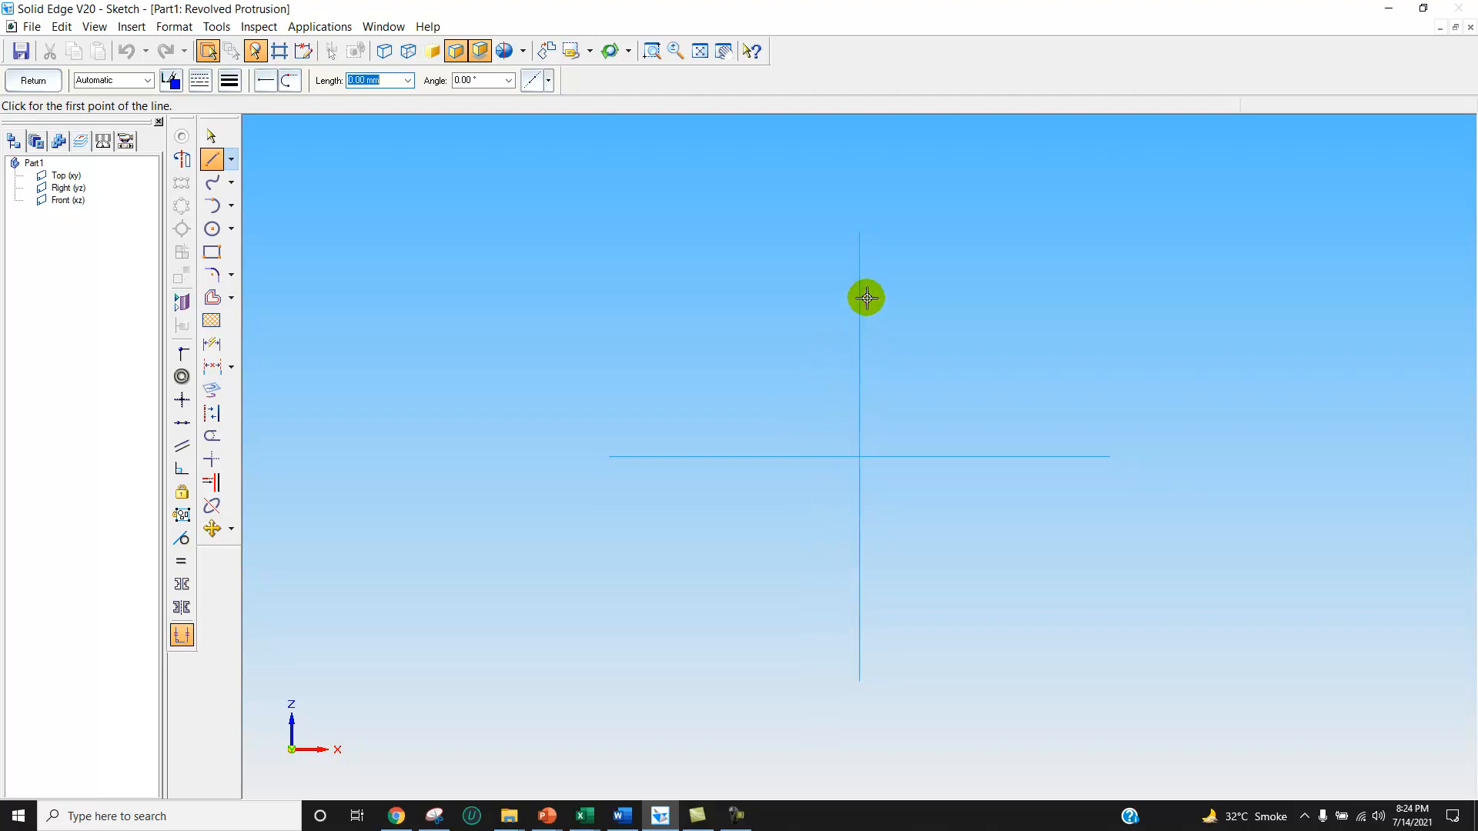
{"action": "left_click", "coordinate": [861, 376]}
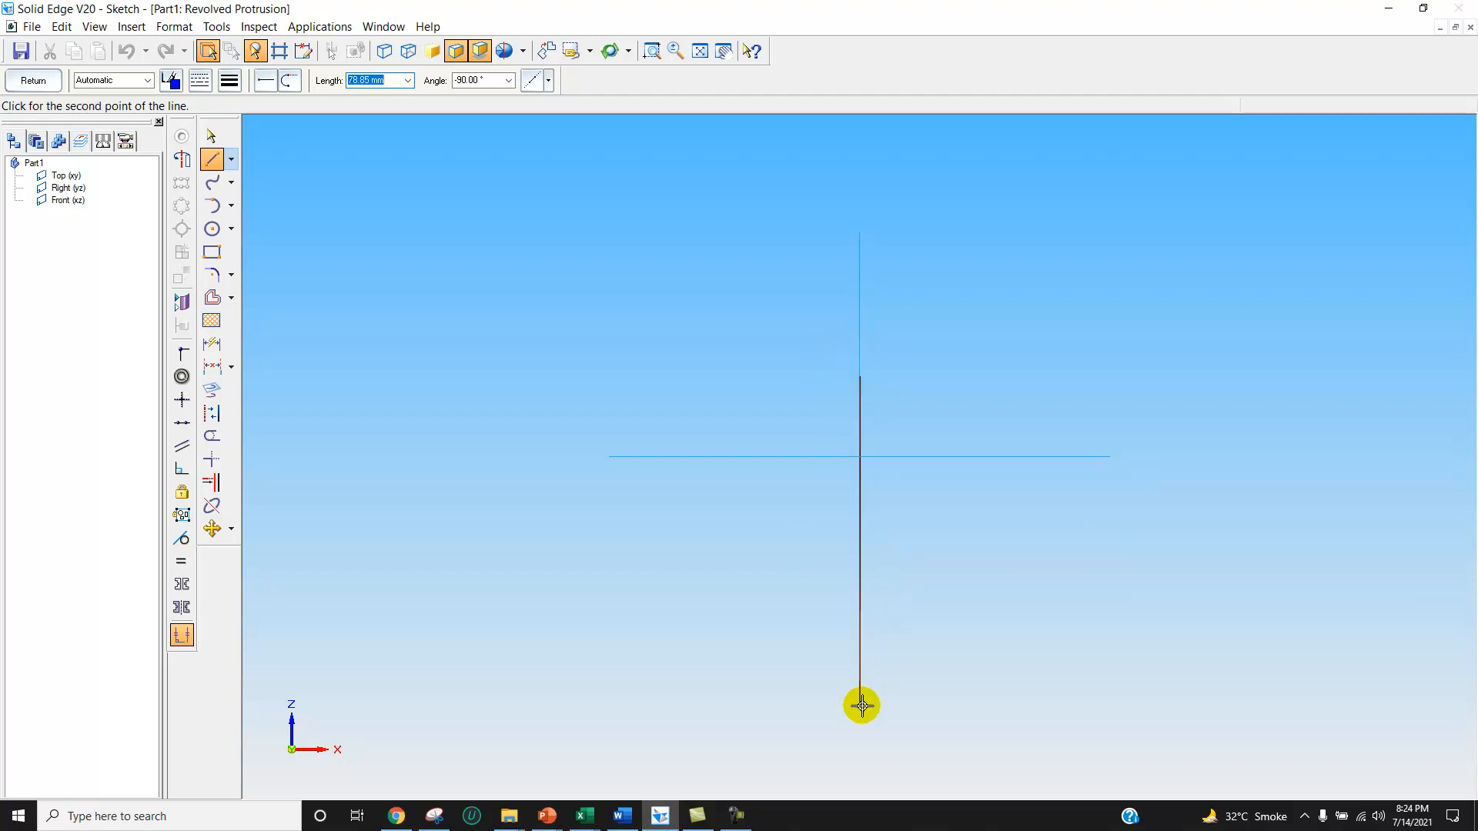
{"action": "left_click", "coordinate": [859, 717]}
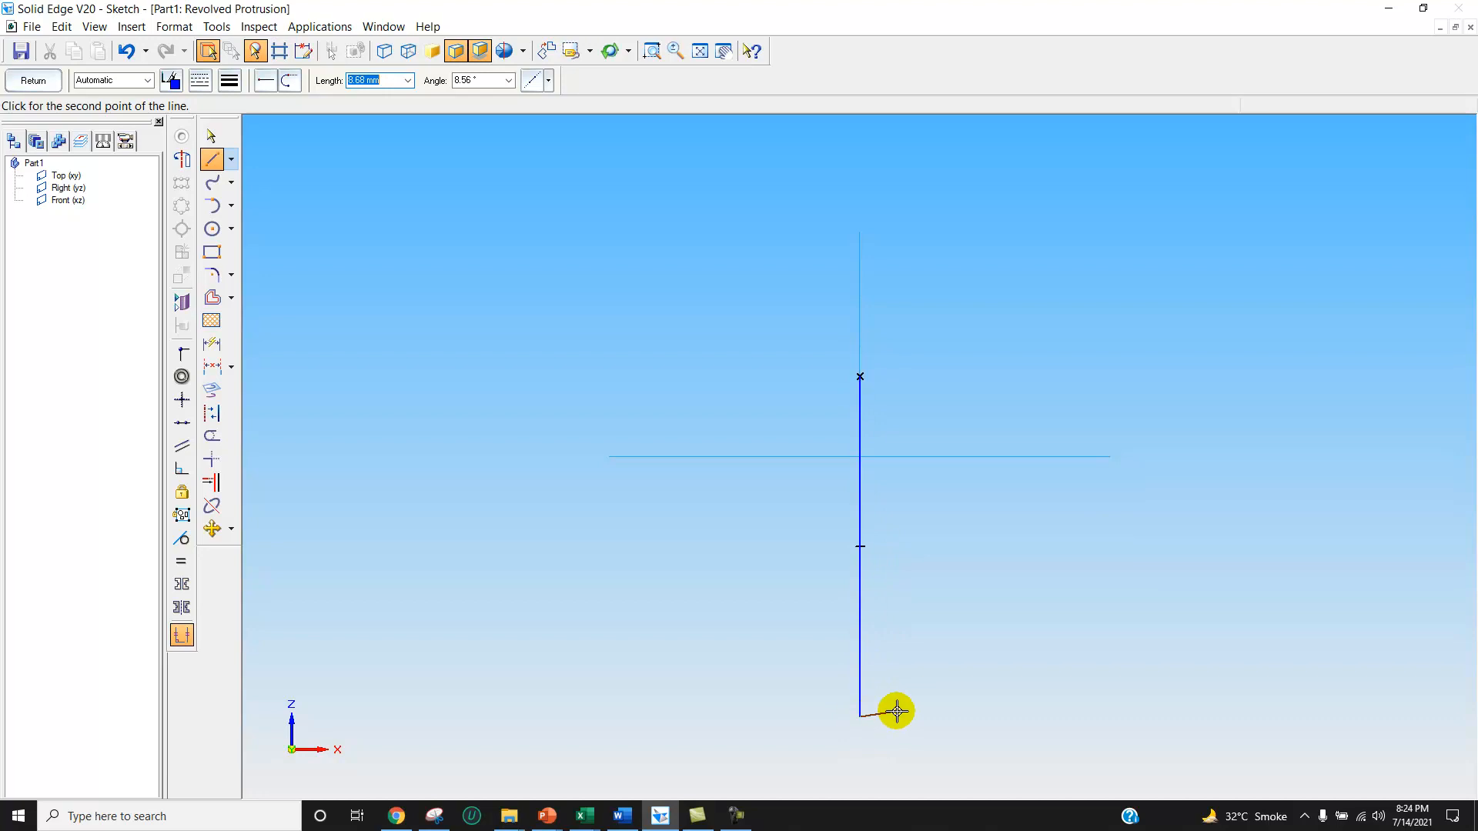
{"action": "left_click", "coordinate": [1049, 717]}
{"action": "left_click", "coordinate": [1048, 697]}
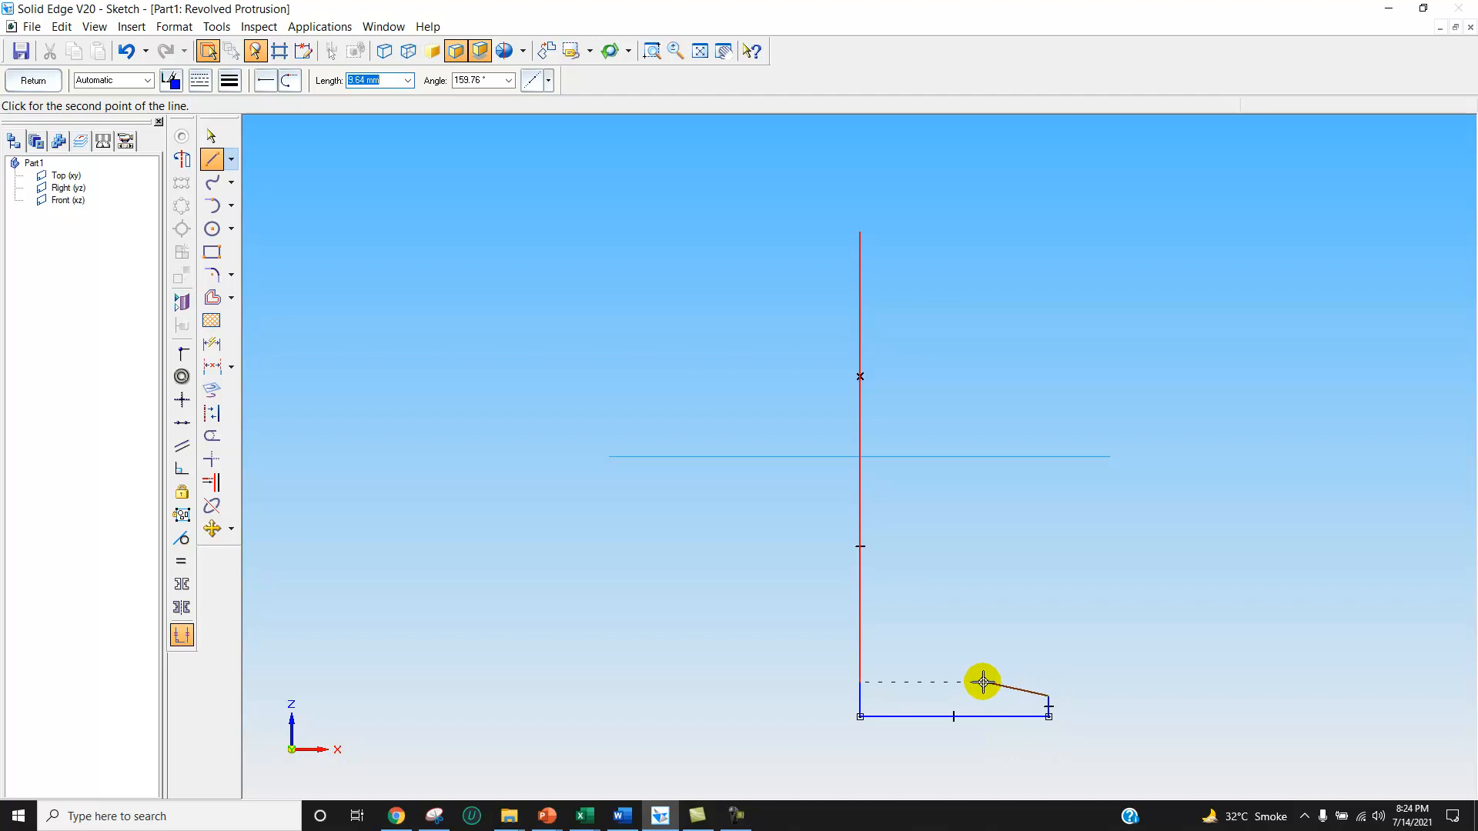
{"action": "left_click", "coordinate": [887, 649]}
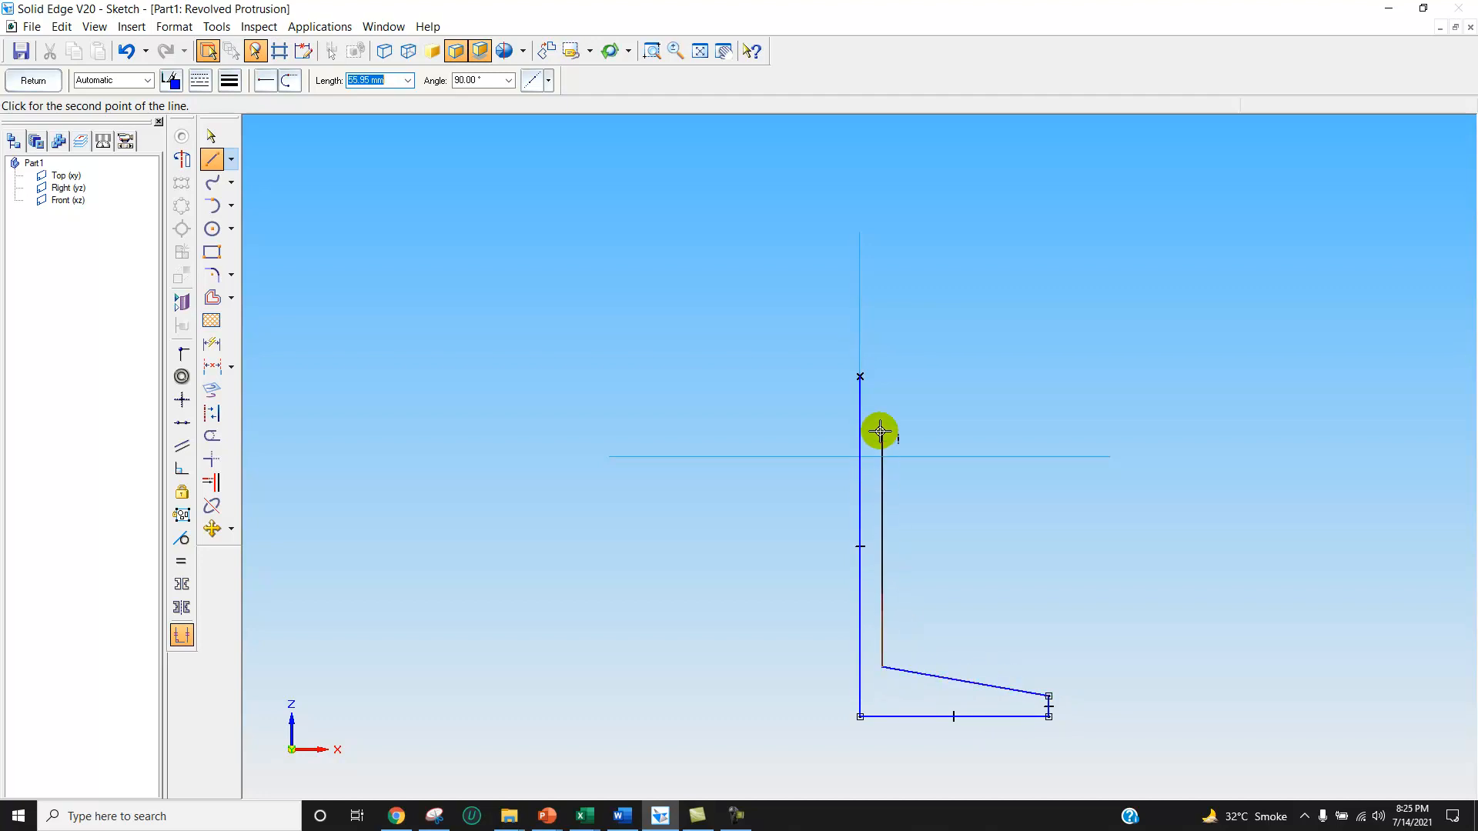
Step: Continue the line chain up the stem, along the bowl's underside, outward through two sloped segments and a short vertical rim
{"action": "left_click", "coordinate": [884, 377]}
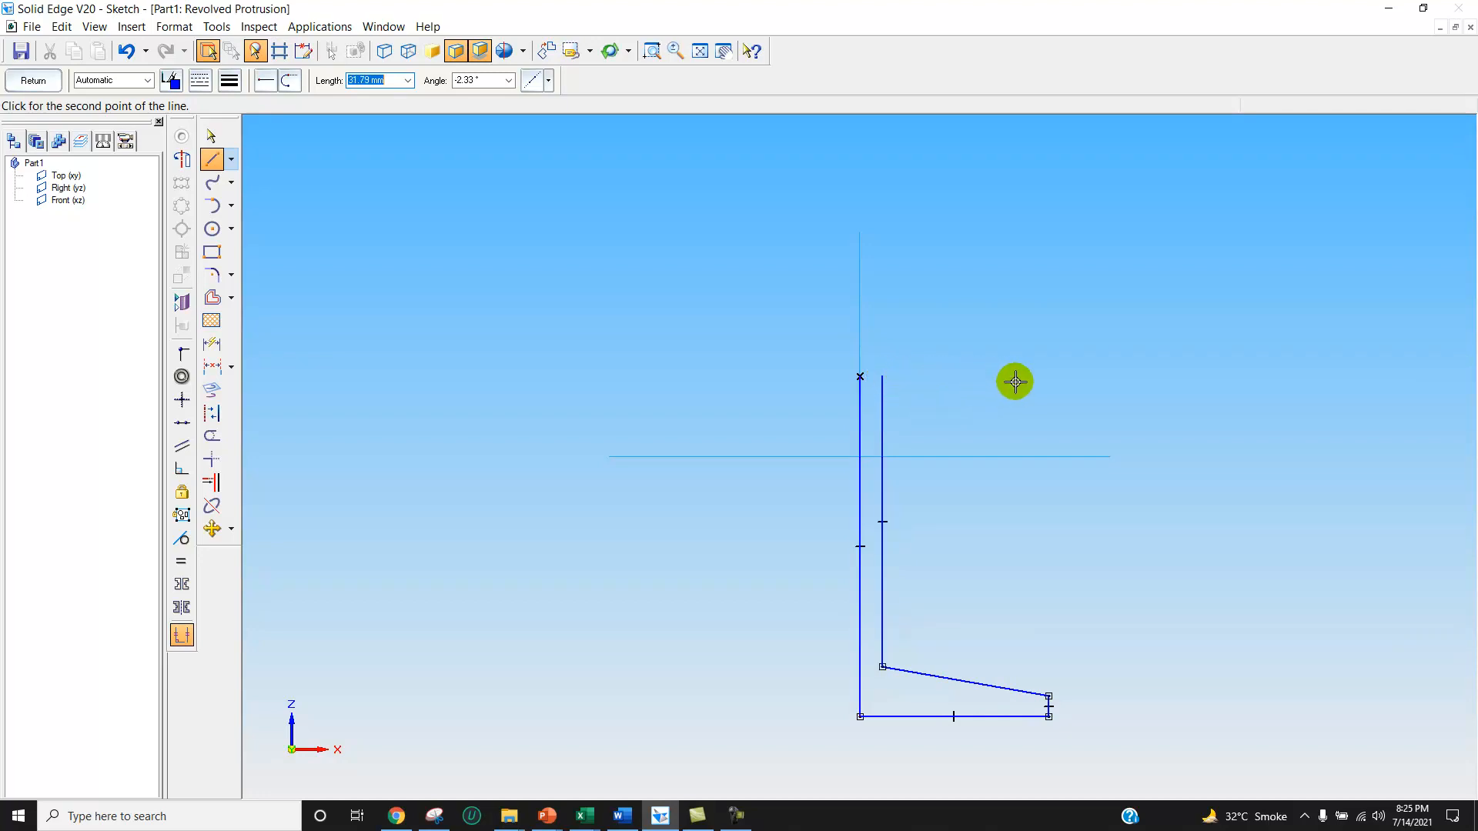
{"action": "left_click", "coordinate": [1112, 339]}
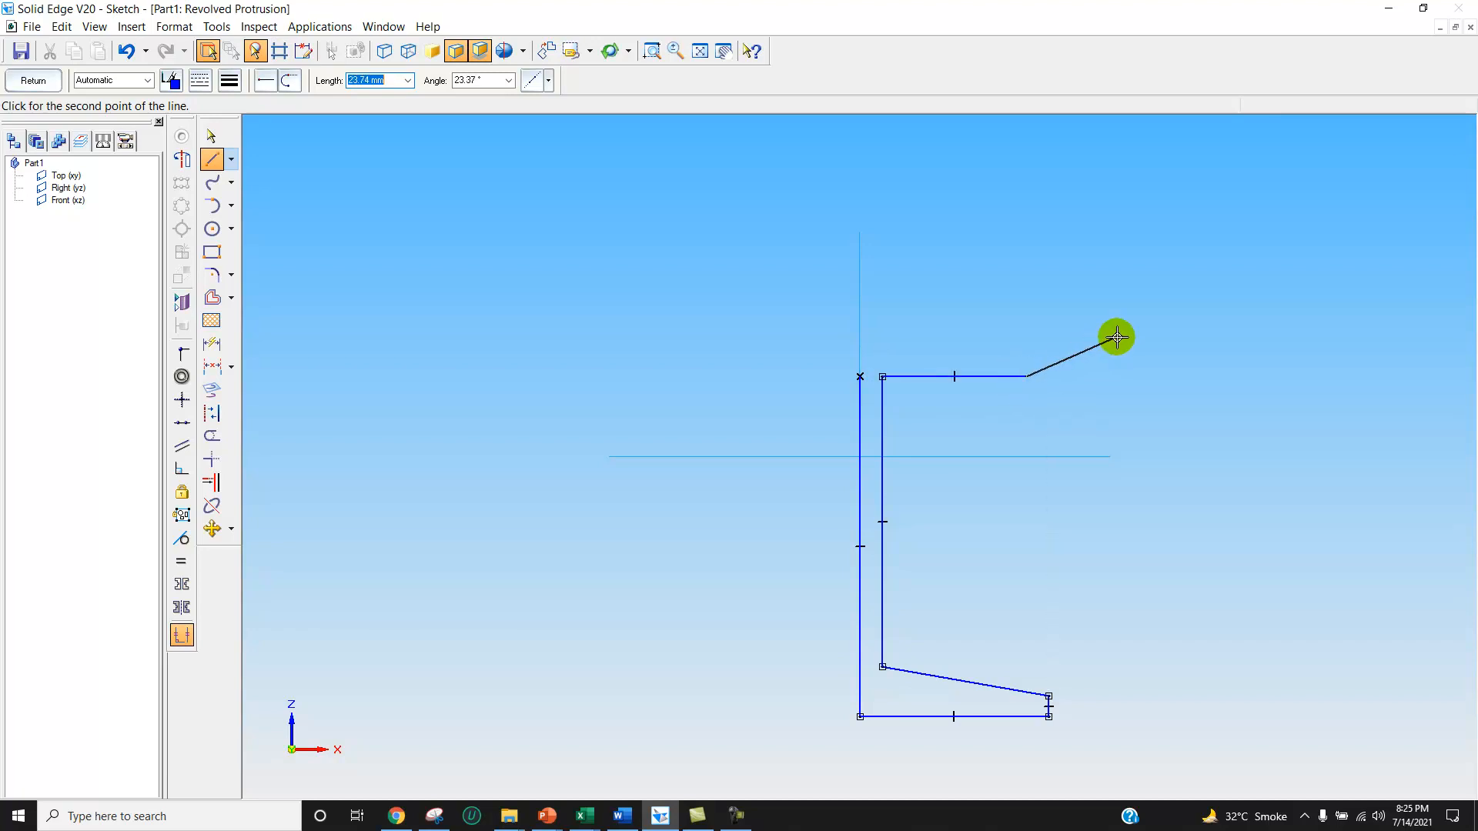
{"action": "left_click", "coordinate": [1132, 314]}
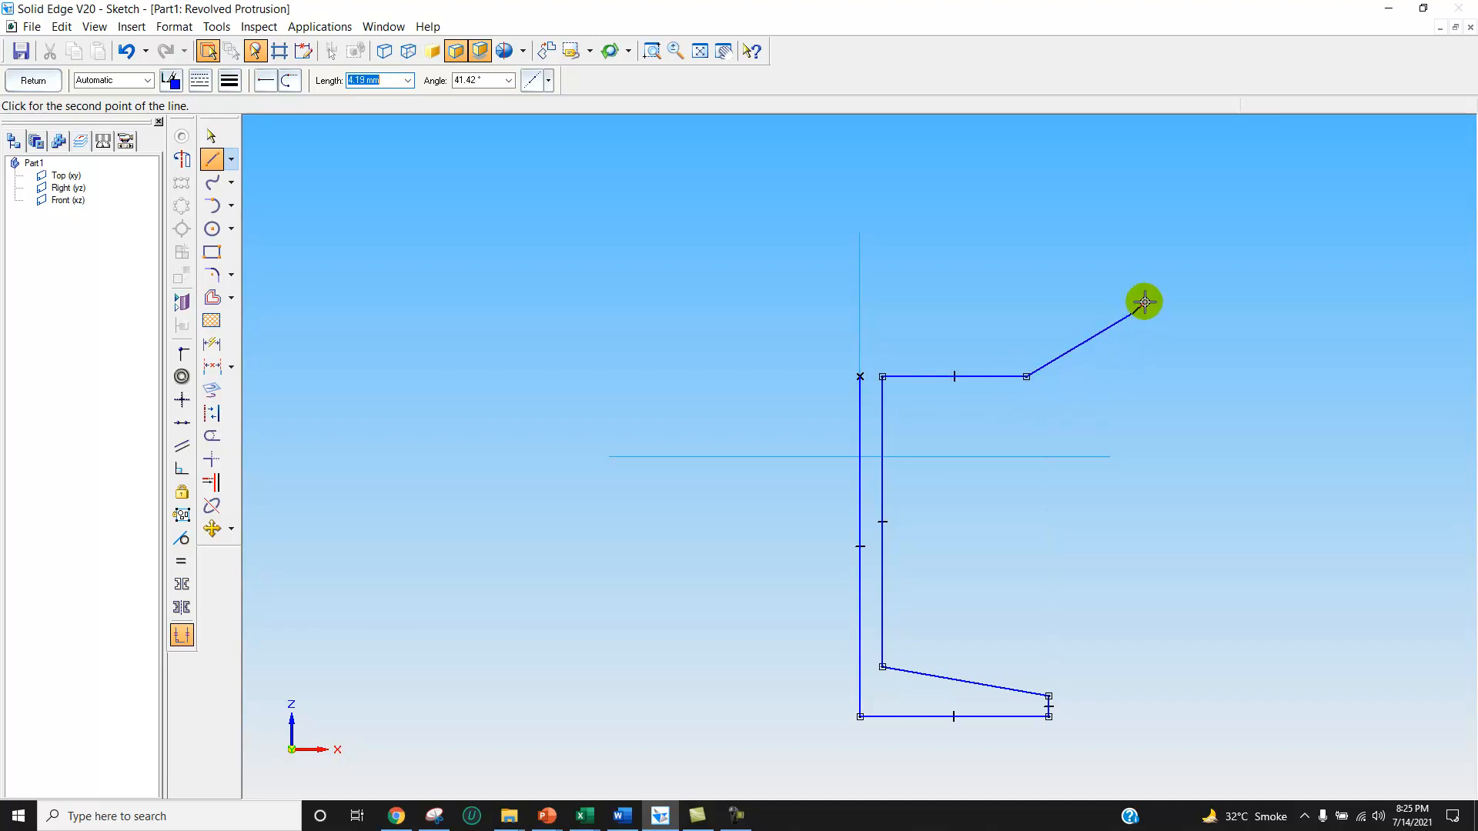
{"action": "left_click", "coordinate": [1167, 255]}
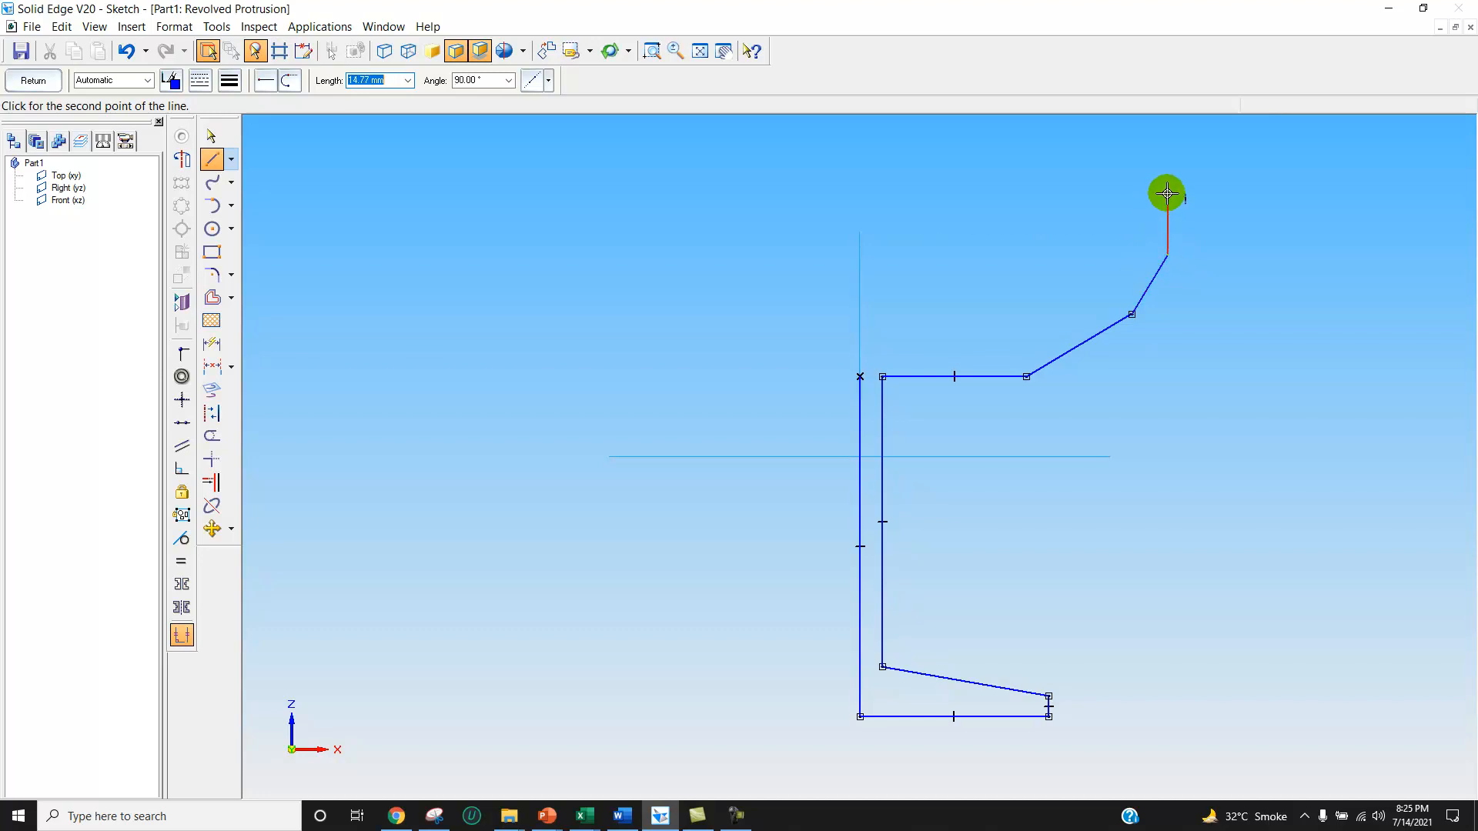
{"action": "left_click", "coordinate": [1168, 207]}
{"action": "right_click", "coordinate": [1106, 208]}
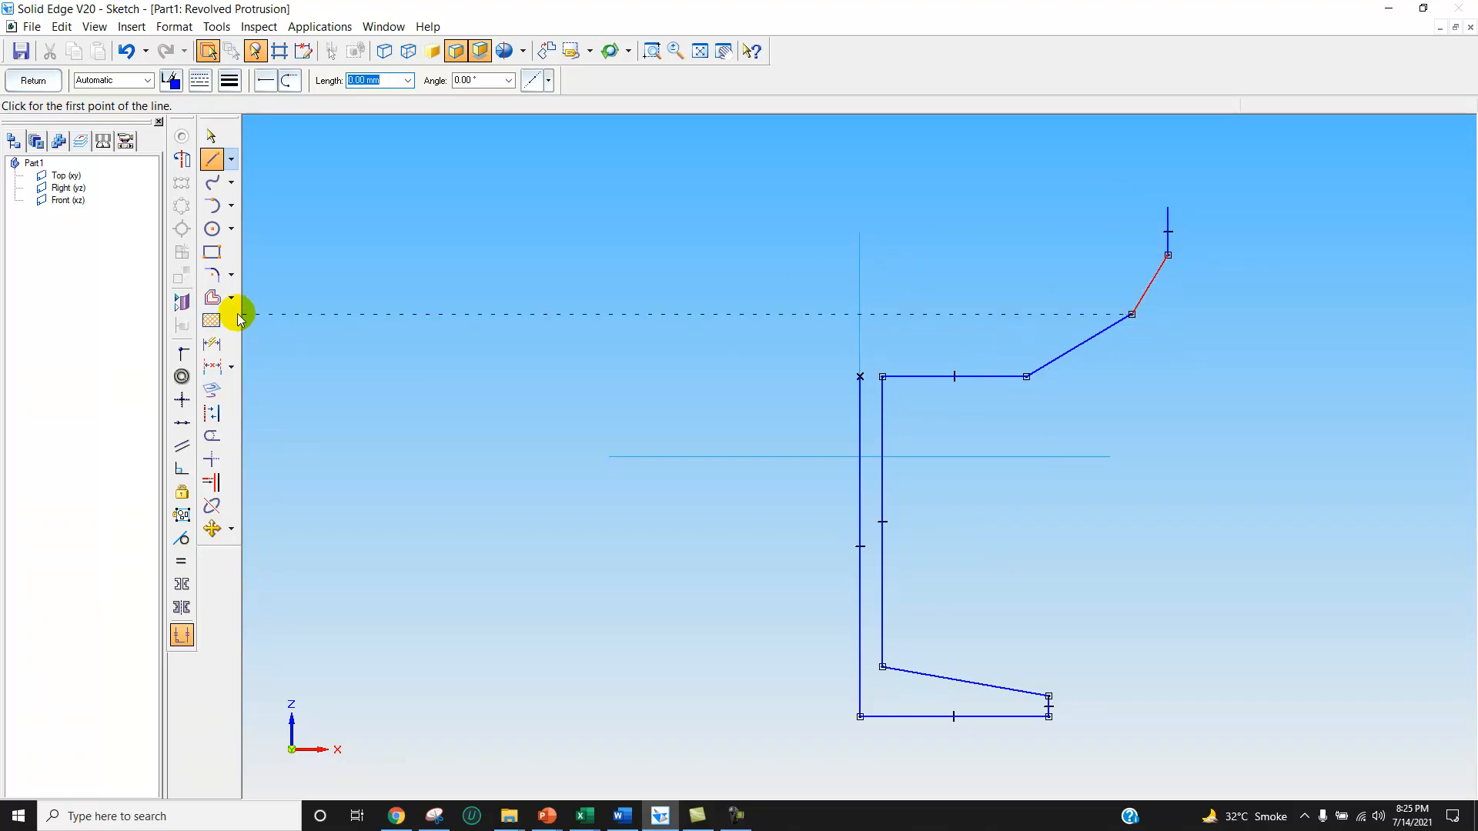
Step: Offset the bowl's four outer line segments individually selected, 3 mm toward the inside of the bowl
{"action": "left_click", "coordinate": [212, 297]}
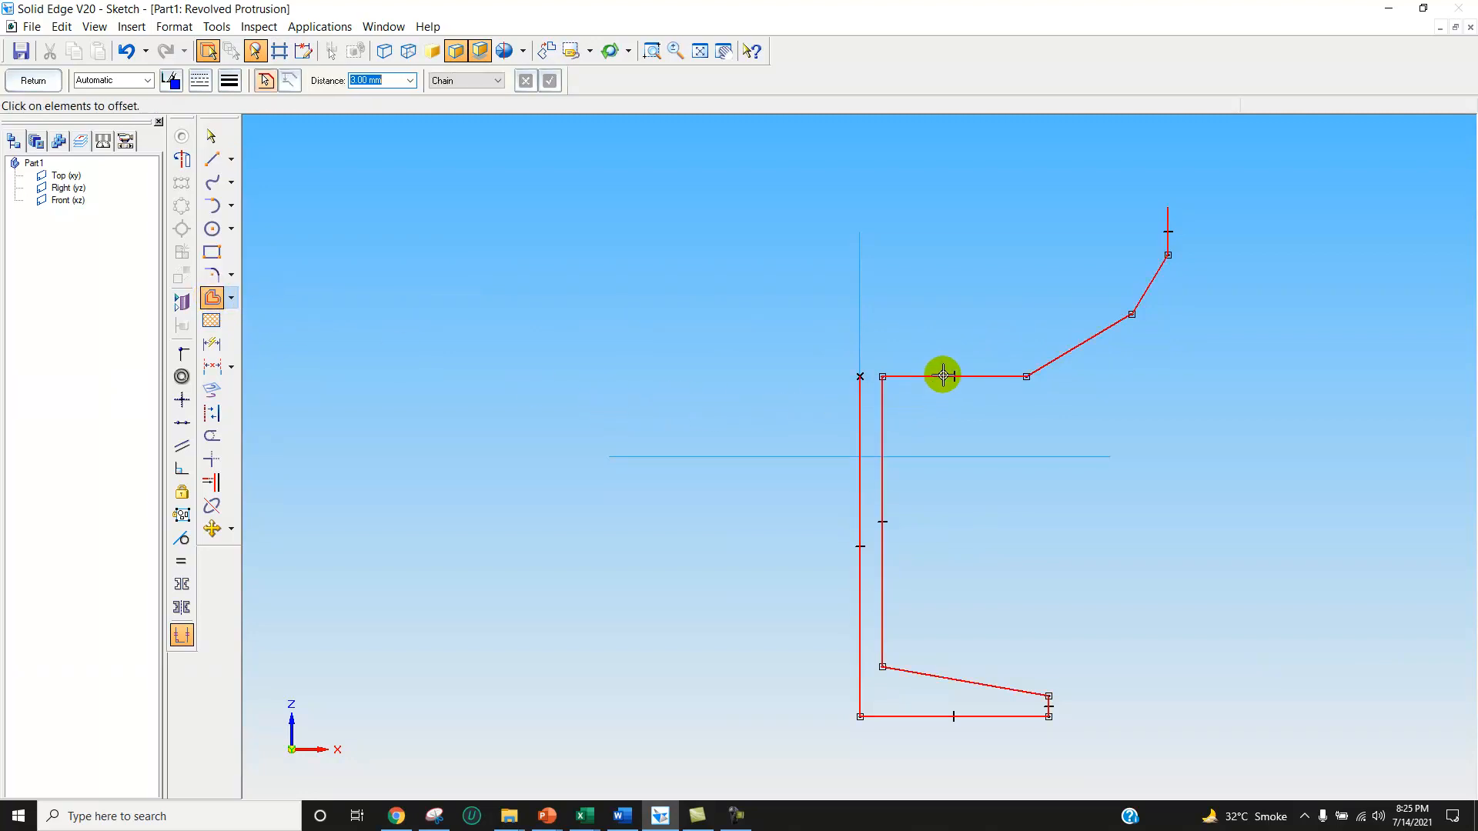
{"action": "left_click", "coordinate": [495, 80]}
{"action": "left_click", "coordinate": [480, 95]}
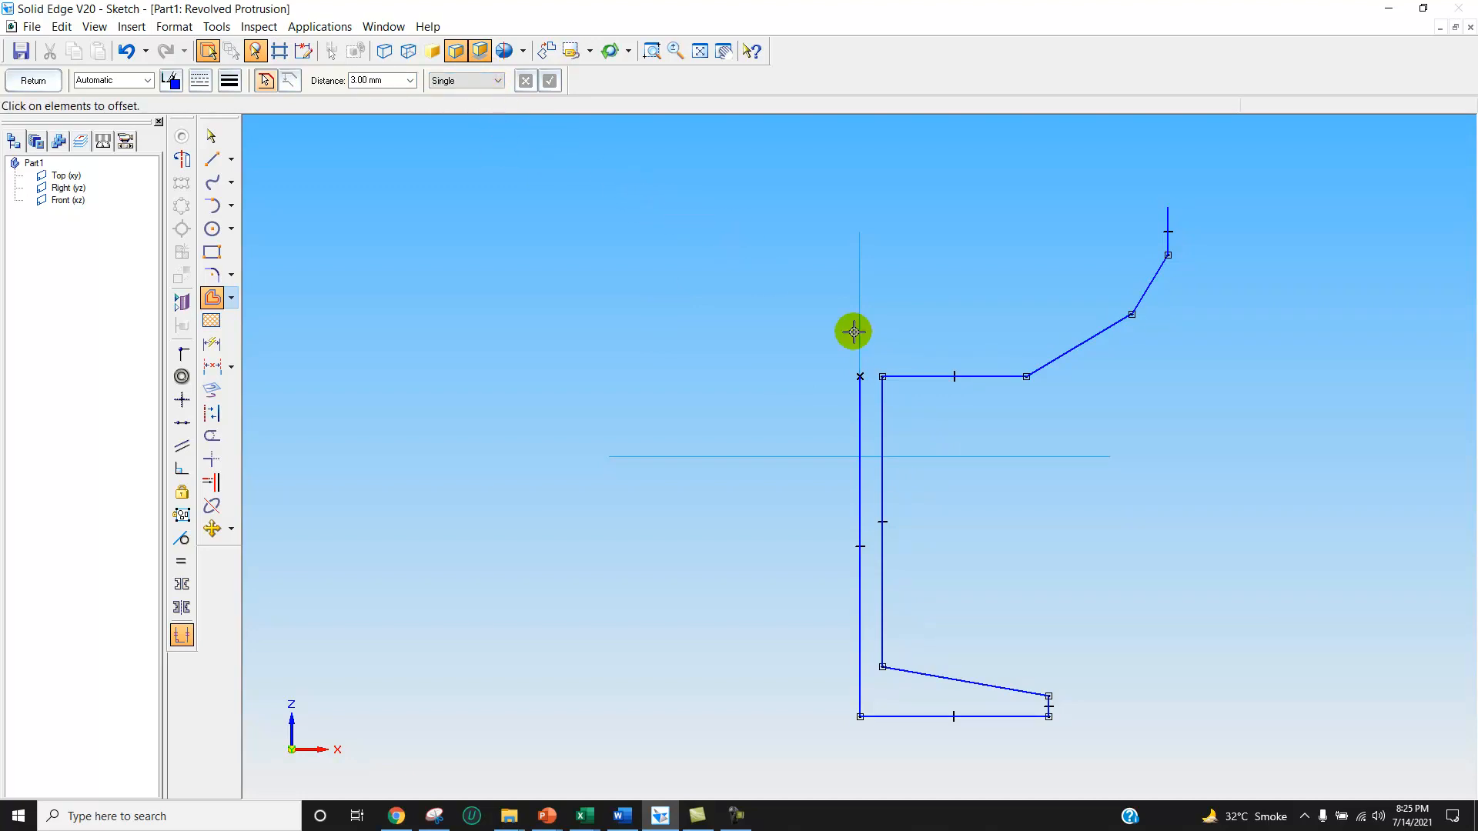
{"action": "left_click", "coordinate": [940, 376]}
{"action": "left_click", "coordinate": [1044, 358]}
{"action": "left_click", "coordinate": [1147, 290]}
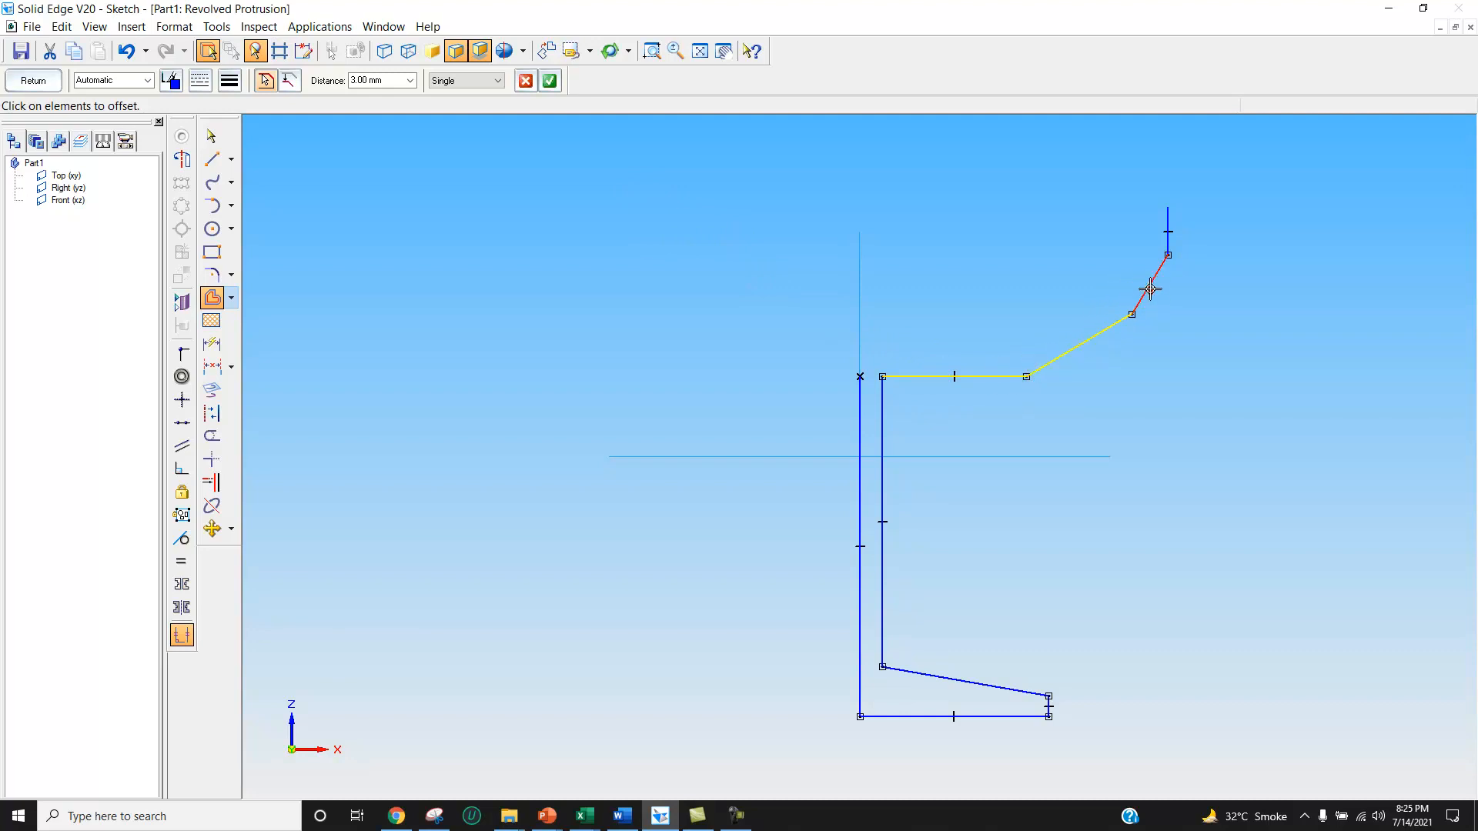
{"action": "left_click", "coordinate": [1167, 224]}
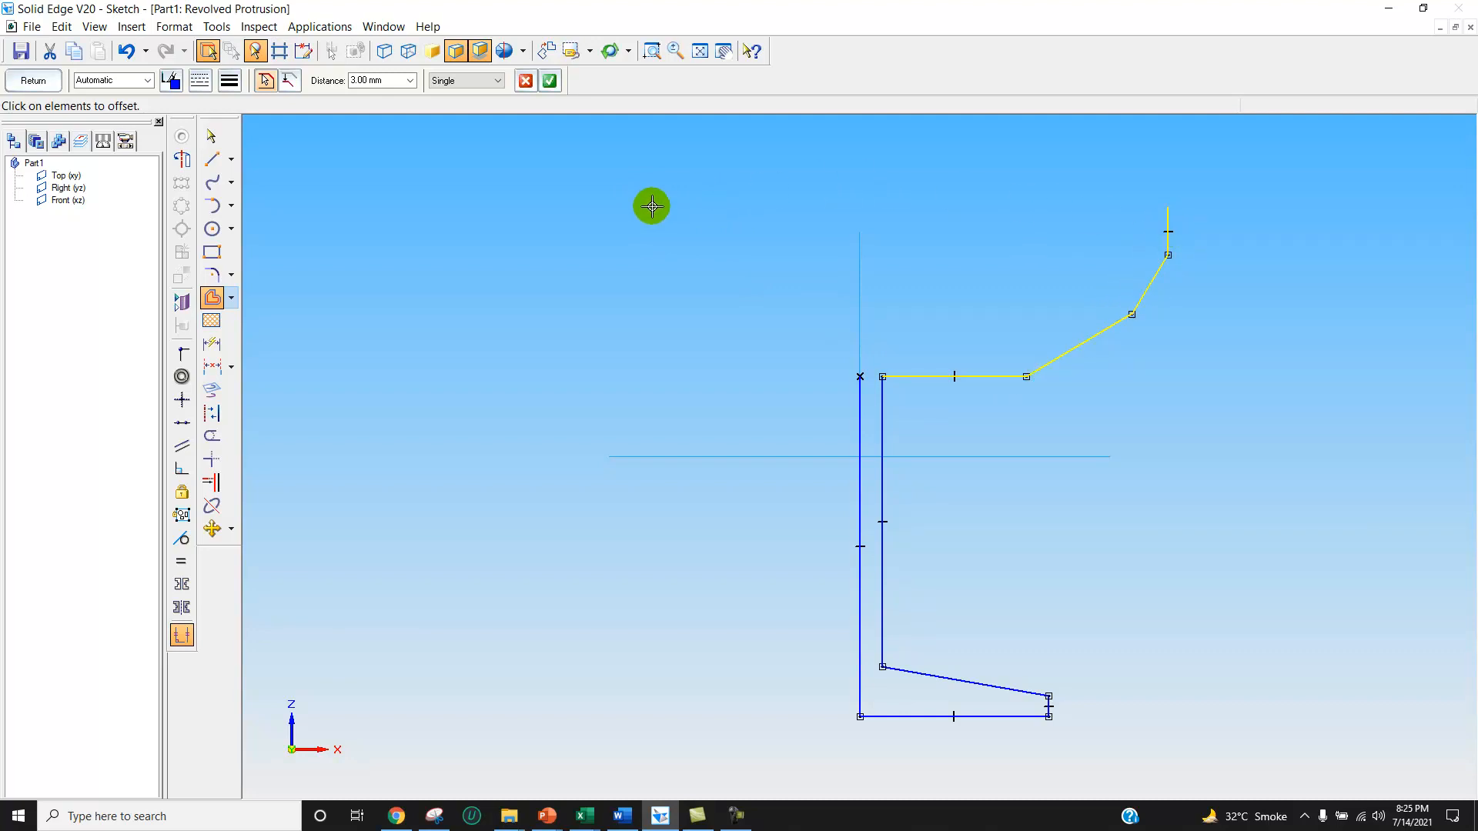
{"action": "left_click", "coordinate": [550, 80]}
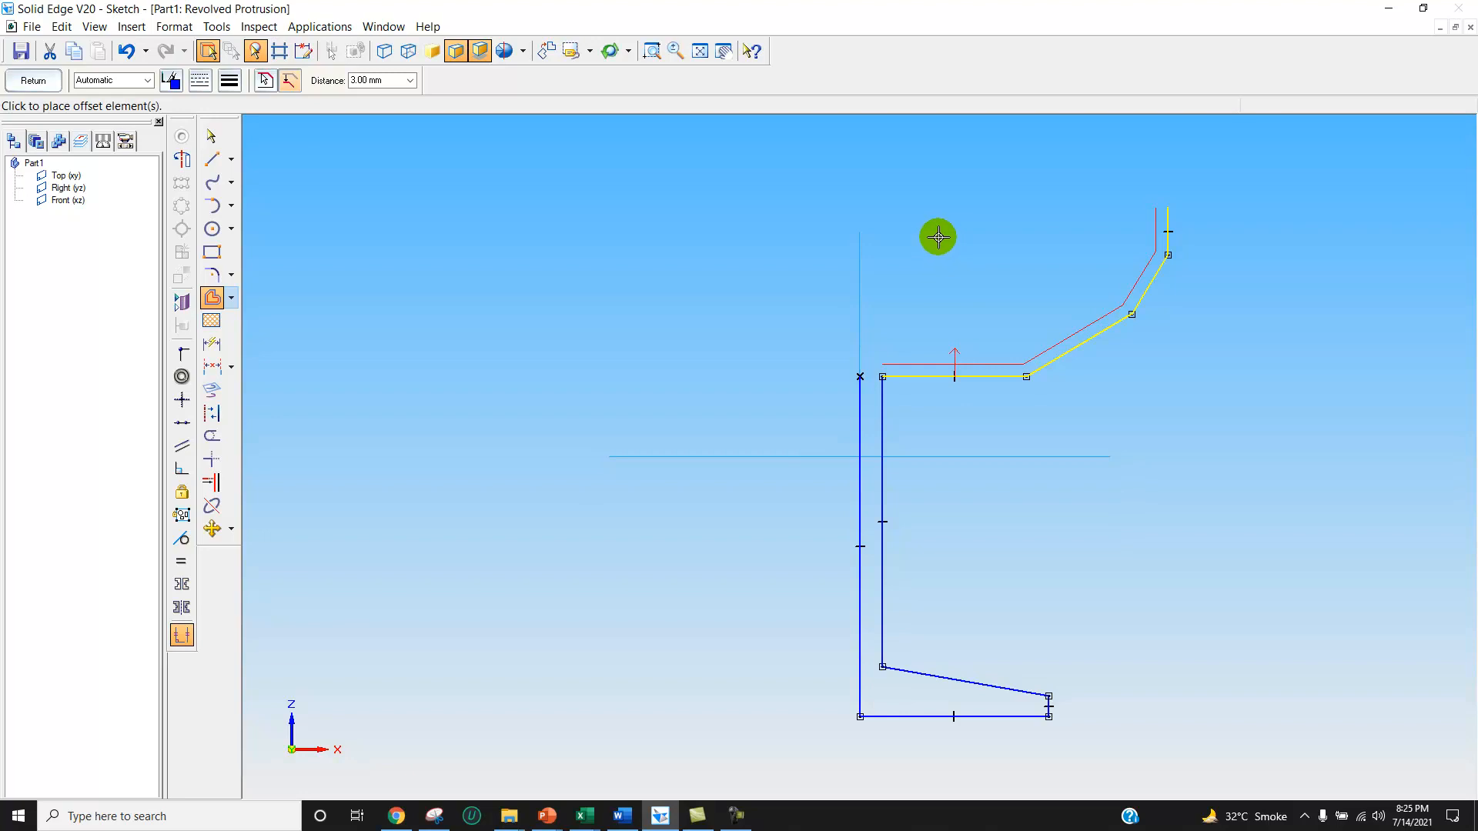
{"action": "left_click", "coordinate": [937, 236]}
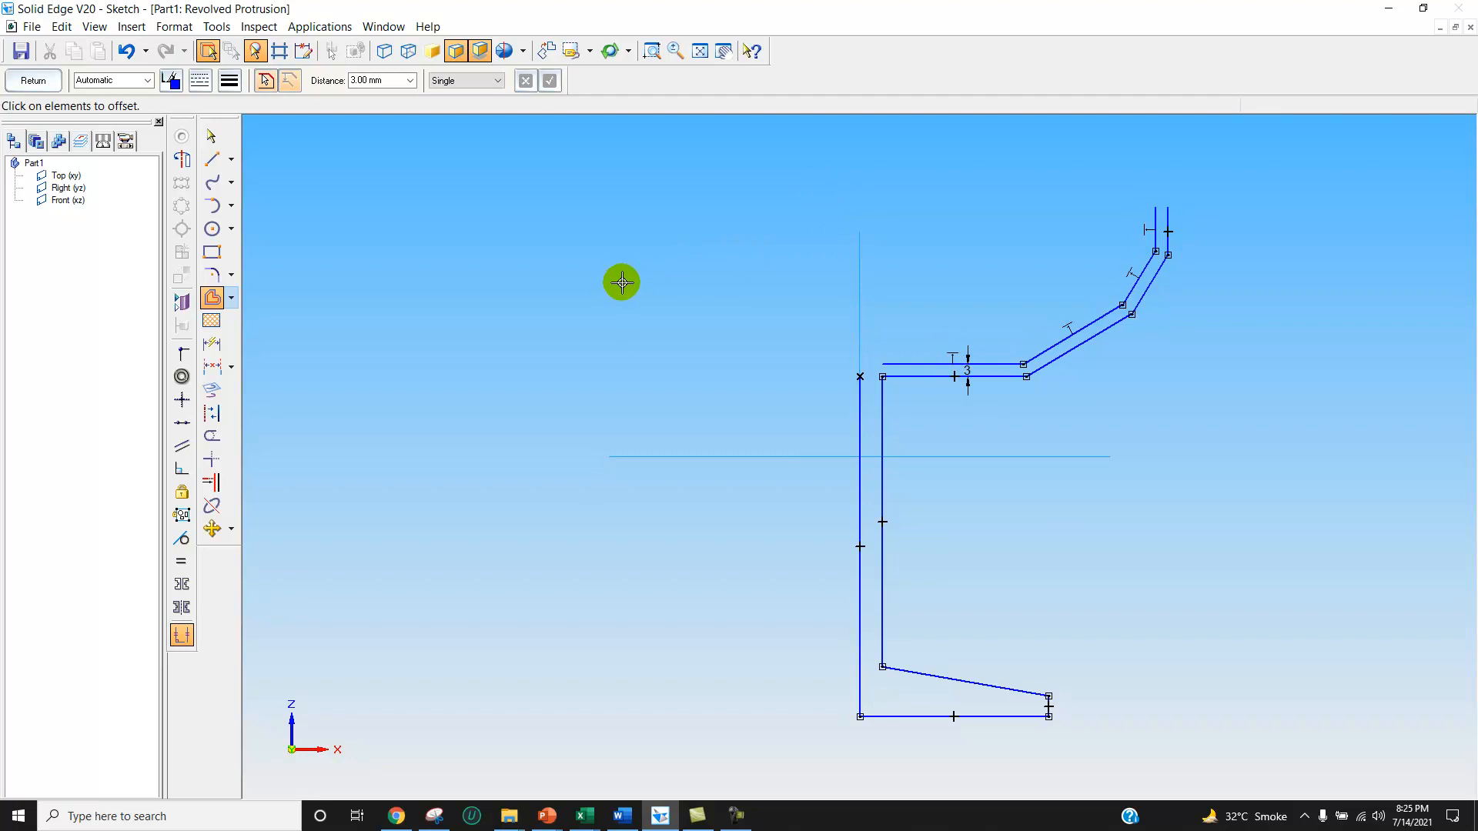
Step: Close the rim with a short line joining the upper ends of the inner and outer bowl profiles
{"action": "left_click", "coordinate": [212, 158]}
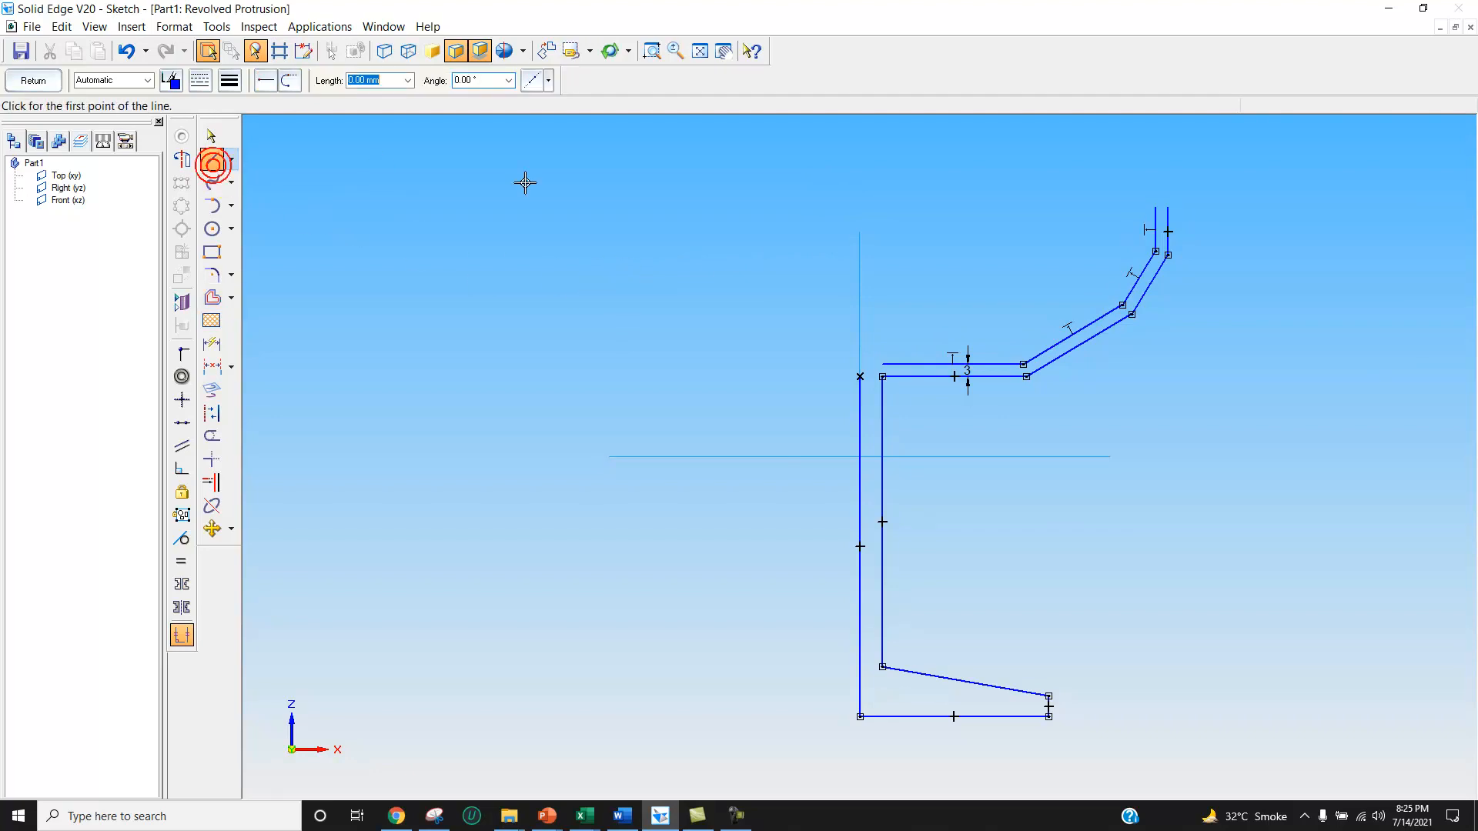
{"action": "left_click", "coordinate": [1156, 206]}
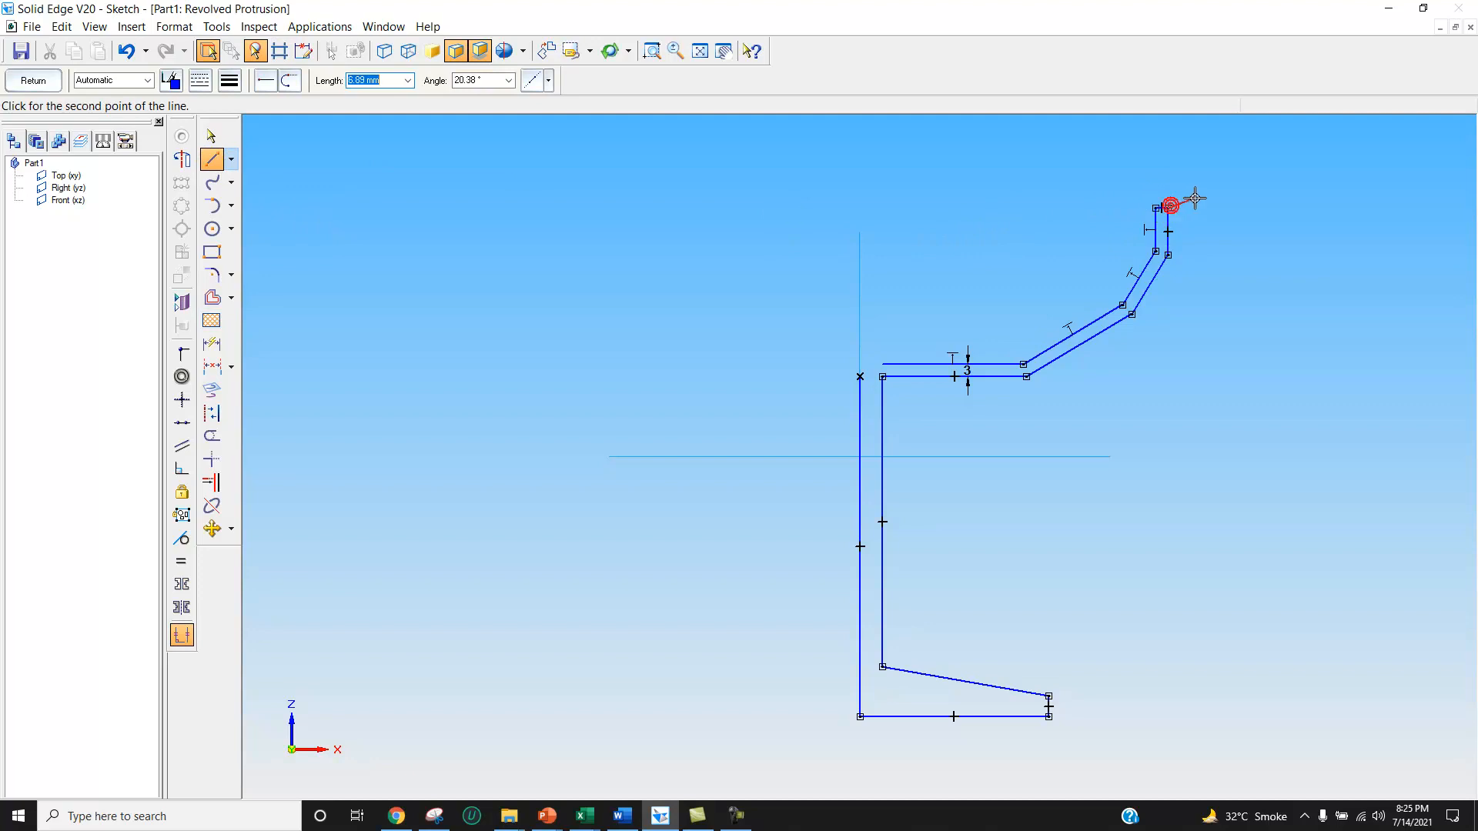
{"action": "right_click", "coordinate": [1202, 197]}
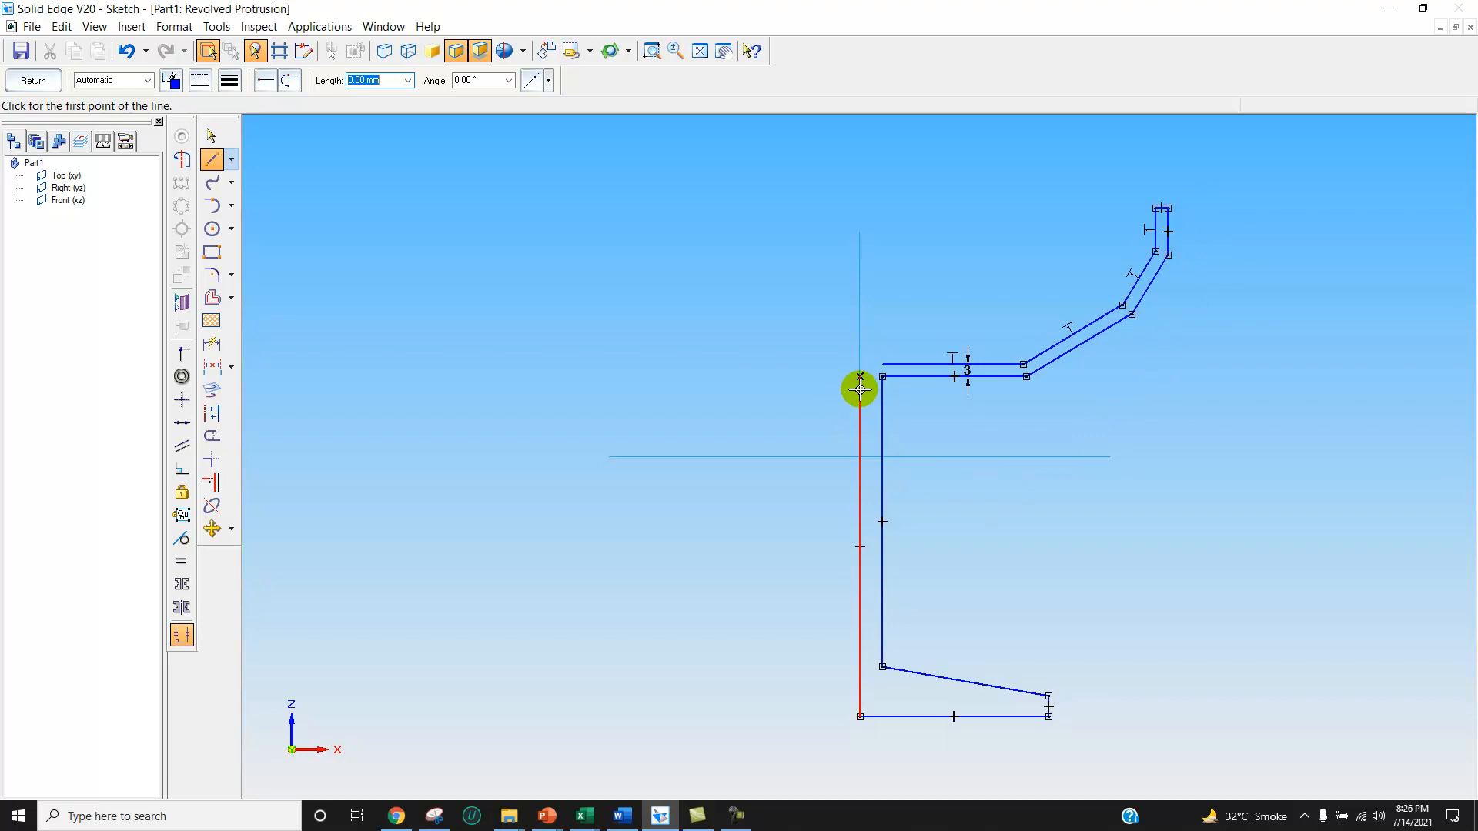
Step: Stretch the upper end of the vertical centre line to above the bowl's inner floor line
{"action": "left_click", "coordinate": [211, 137]}
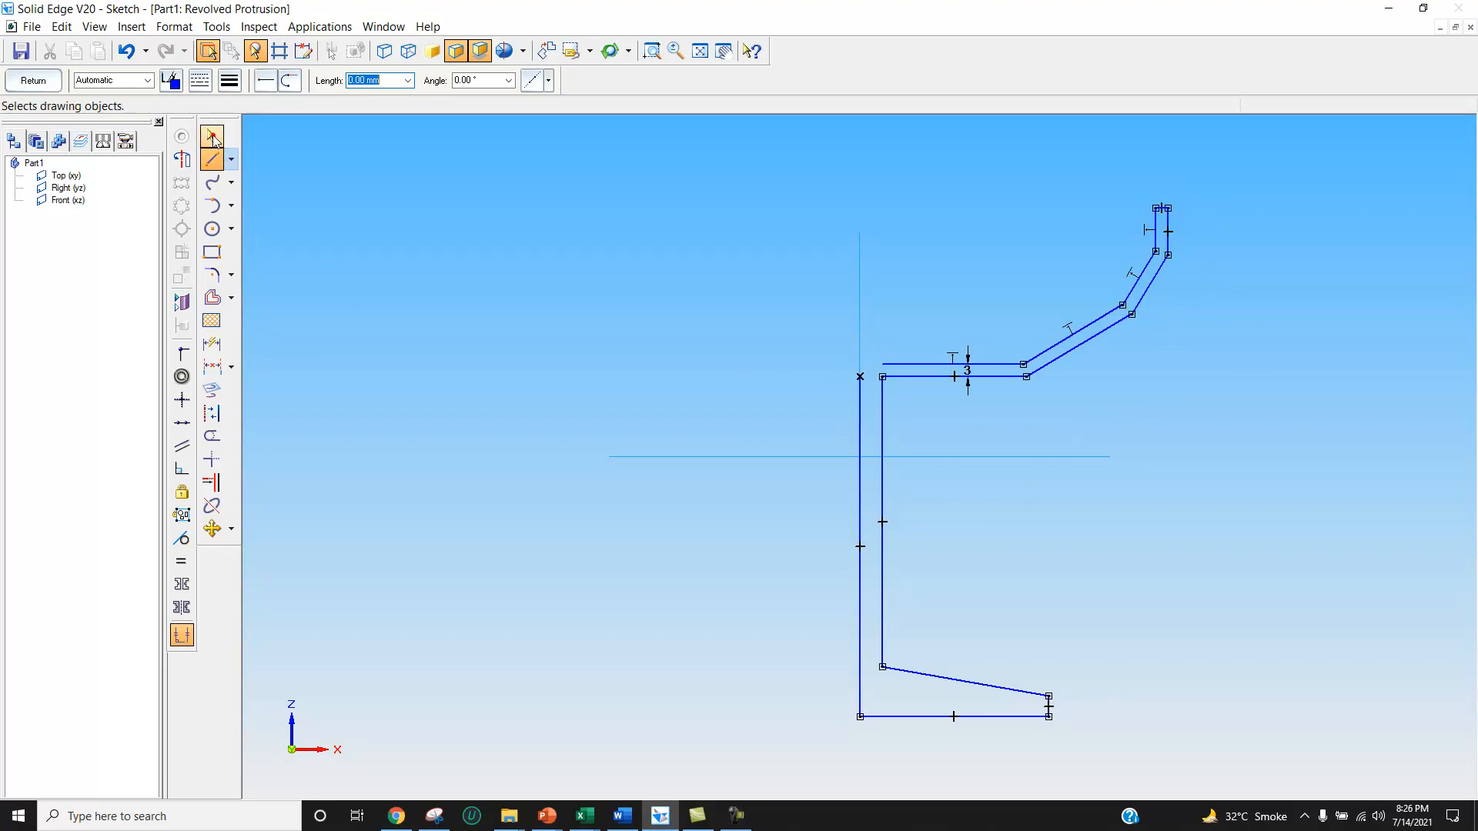
{"action": "left_click", "coordinate": [860, 416]}
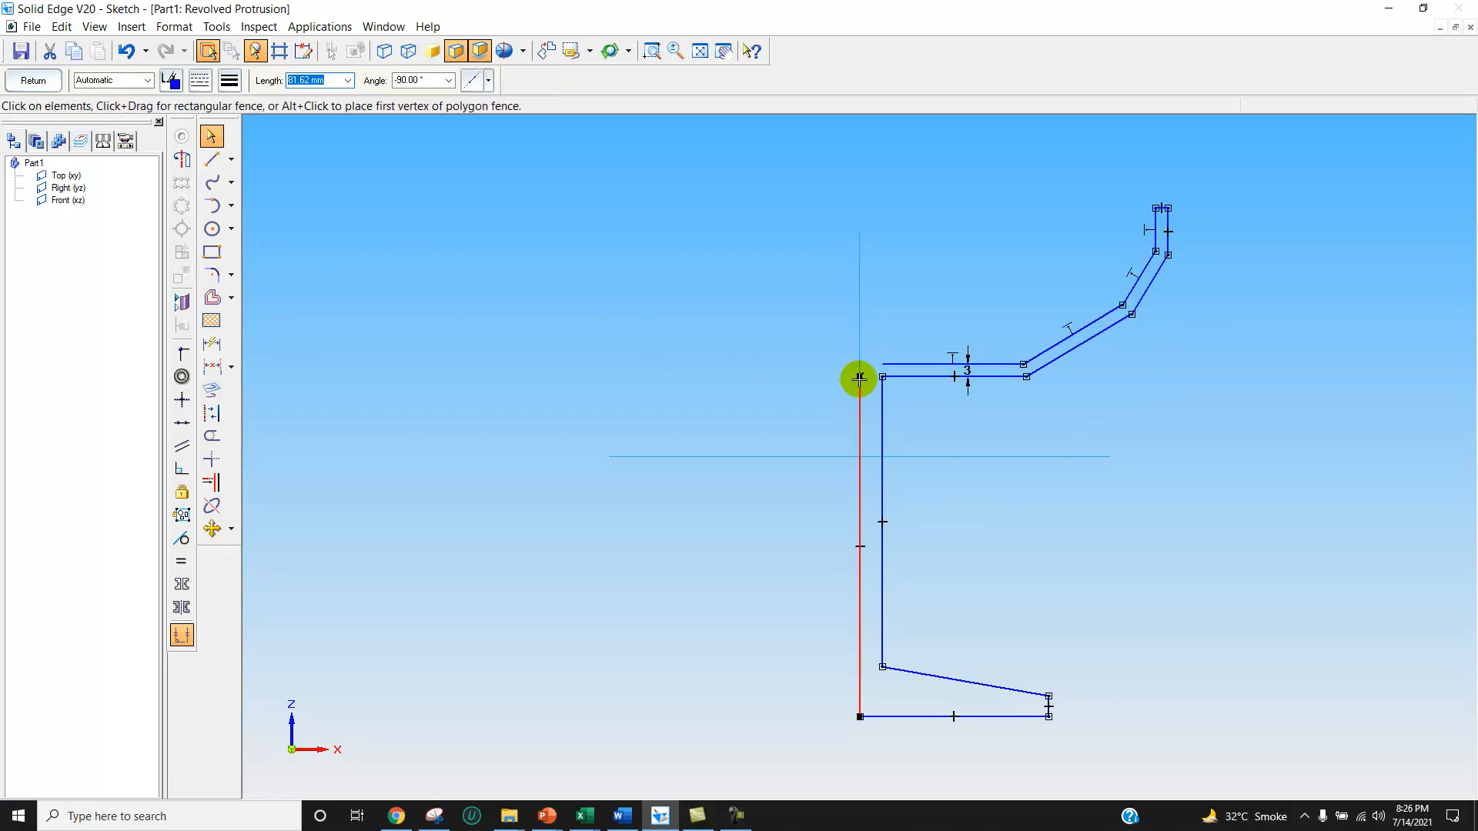
{"action": "left_click_drag", "start_coordinate": [858, 375], "coordinate": [860, 326]}
{"action": "right_click", "coordinate": [844, 342]}
{"action": "left_click", "coordinate": [538, 485]}
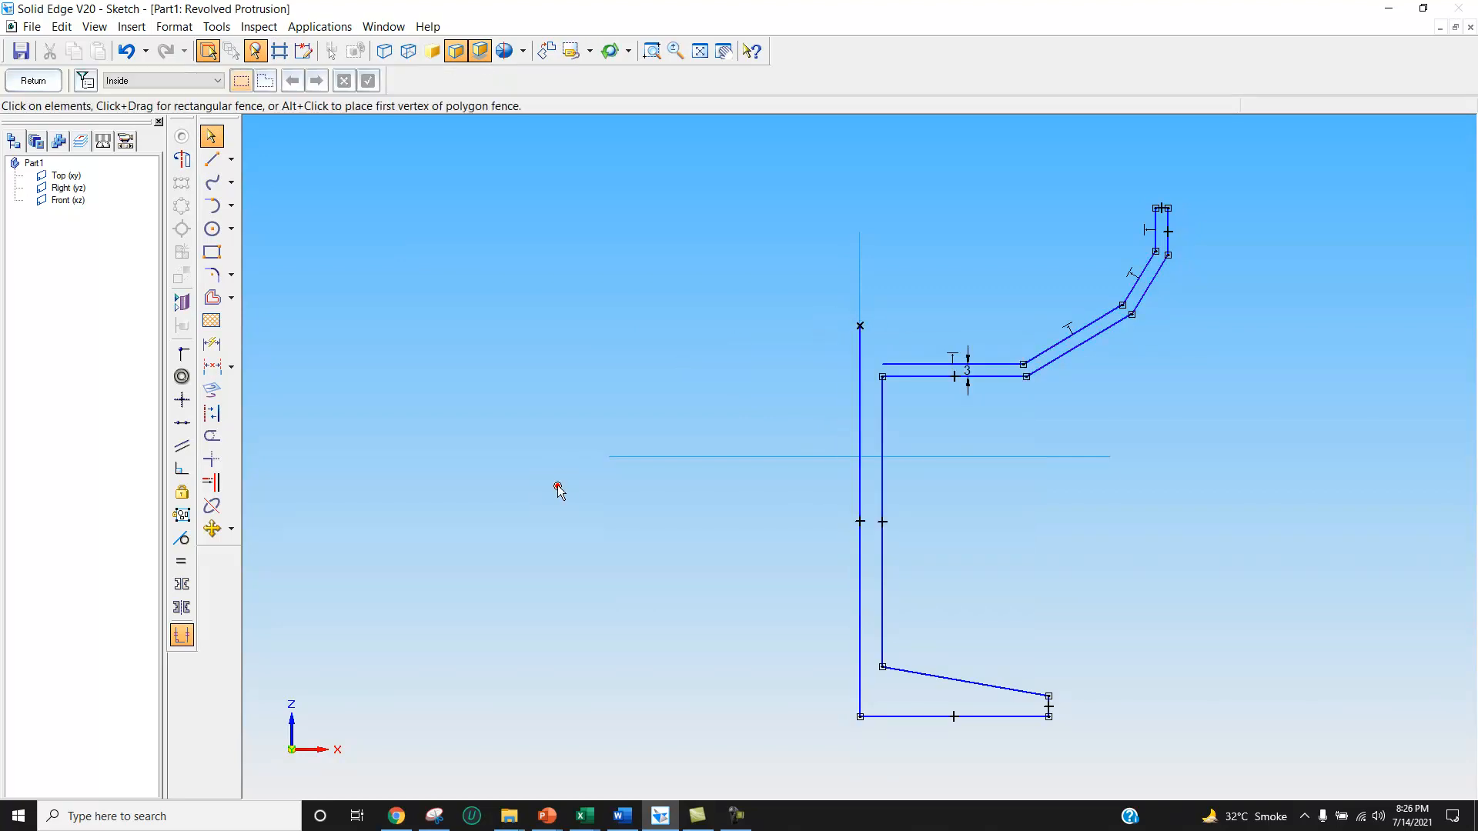
Step: Extend the bowl's inner floor line to the vertical centre line and trim the centre line's excess above it
{"action": "left_click", "coordinate": [213, 482]}
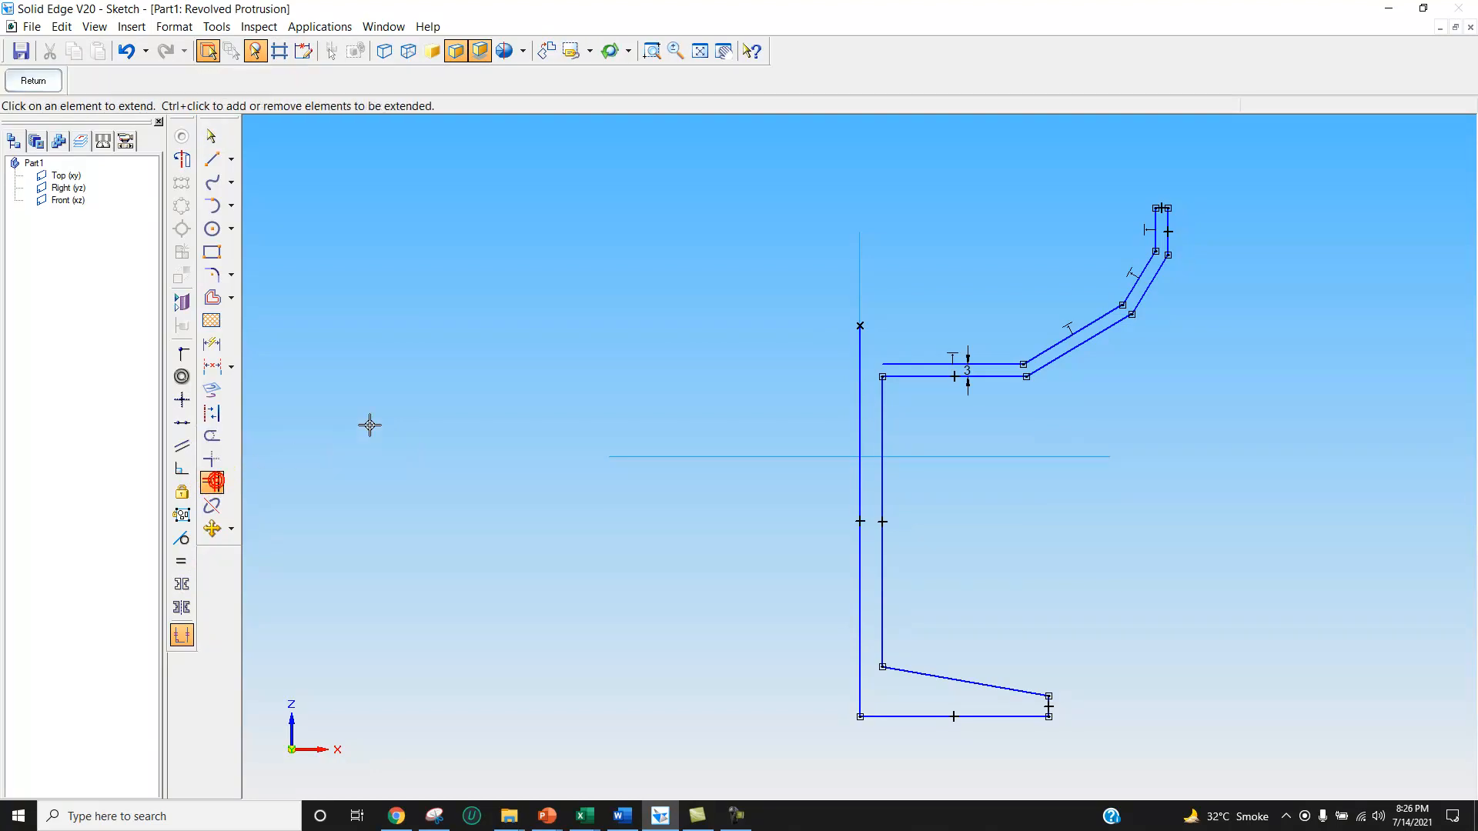
{"action": "left_click", "coordinate": [901, 360]}
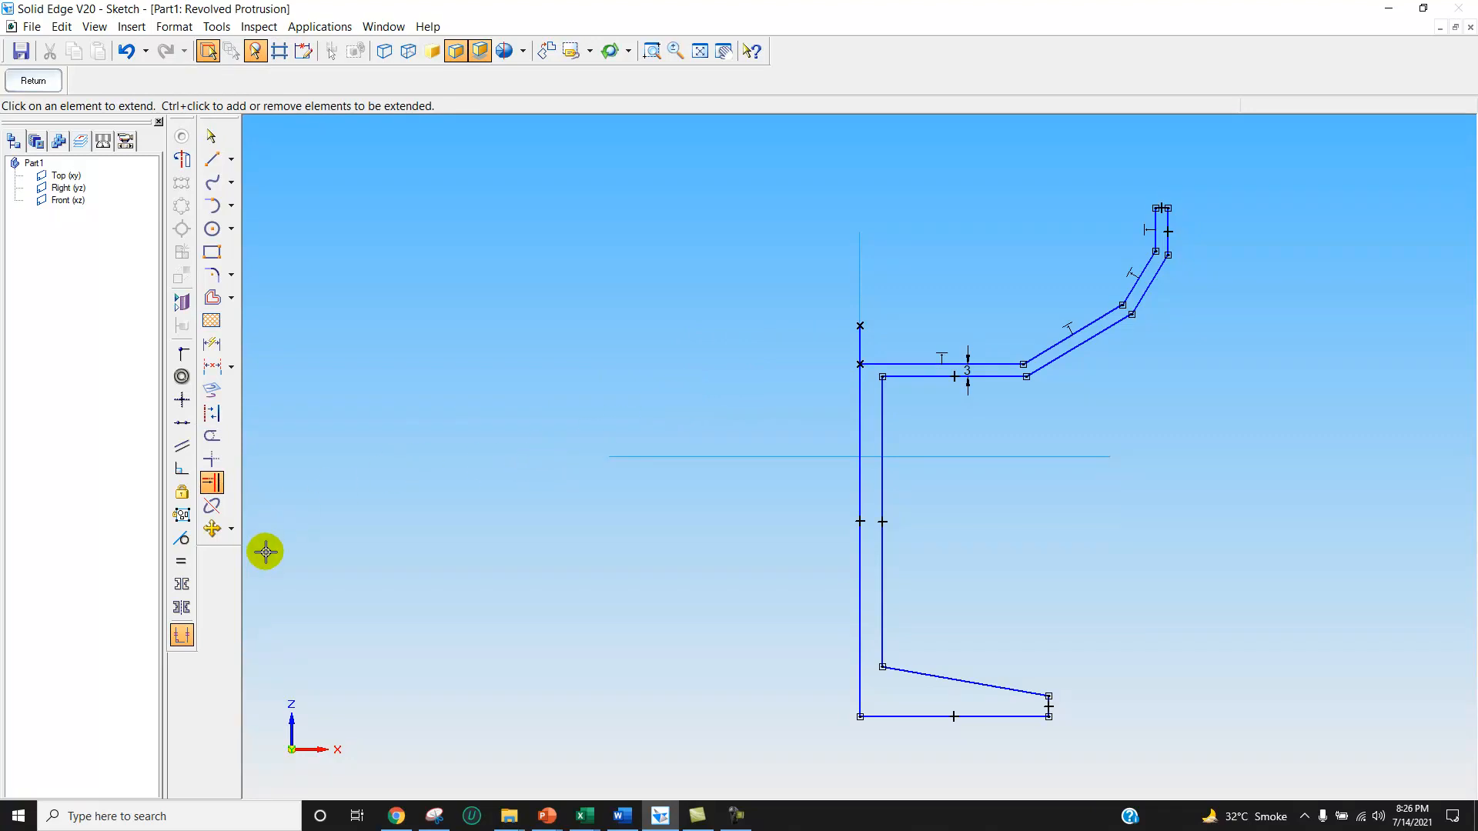
{"action": "left_click", "coordinate": [212, 436]}
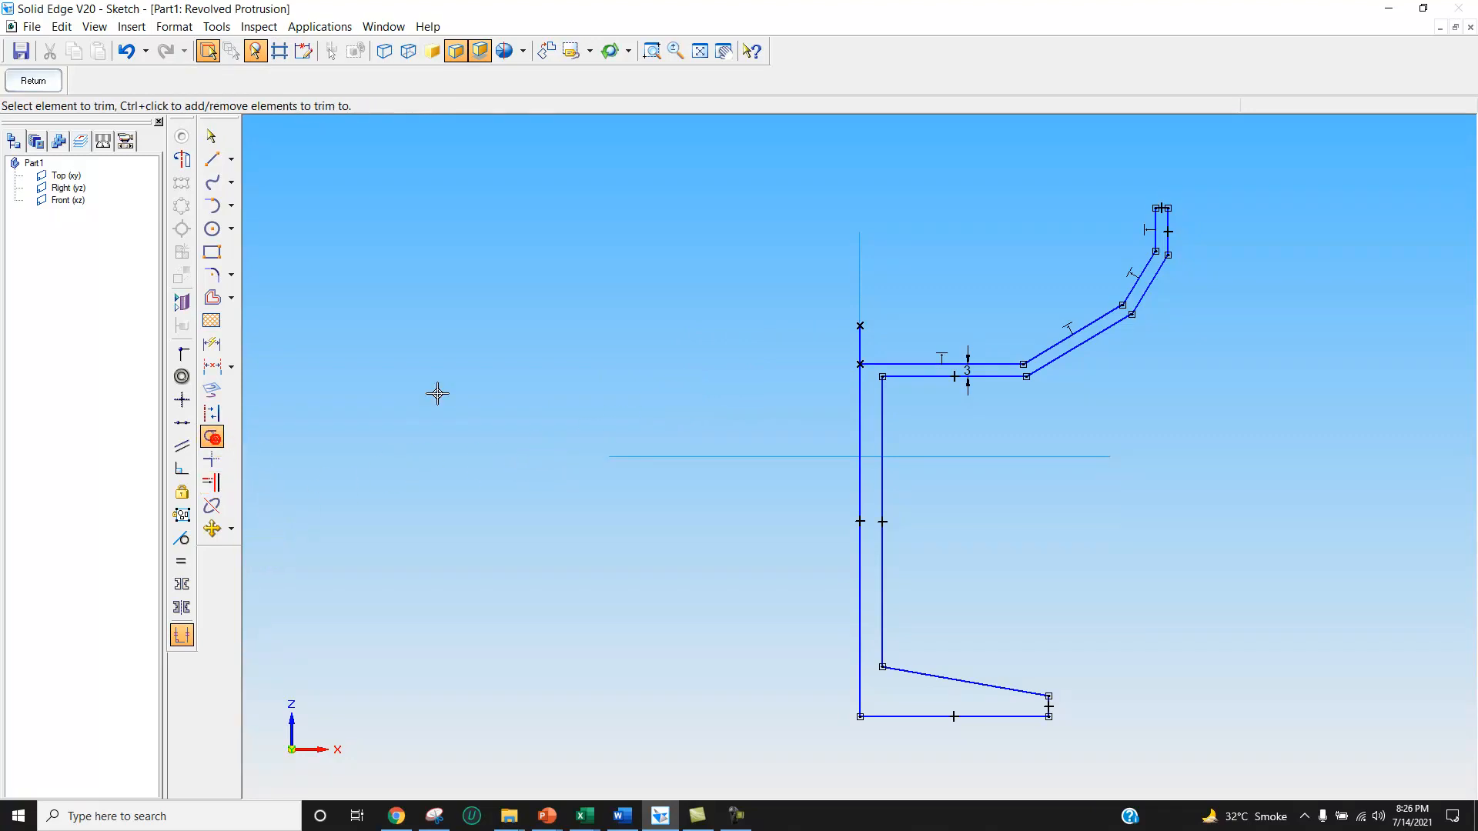
{"action": "left_click", "coordinate": [857, 332]}
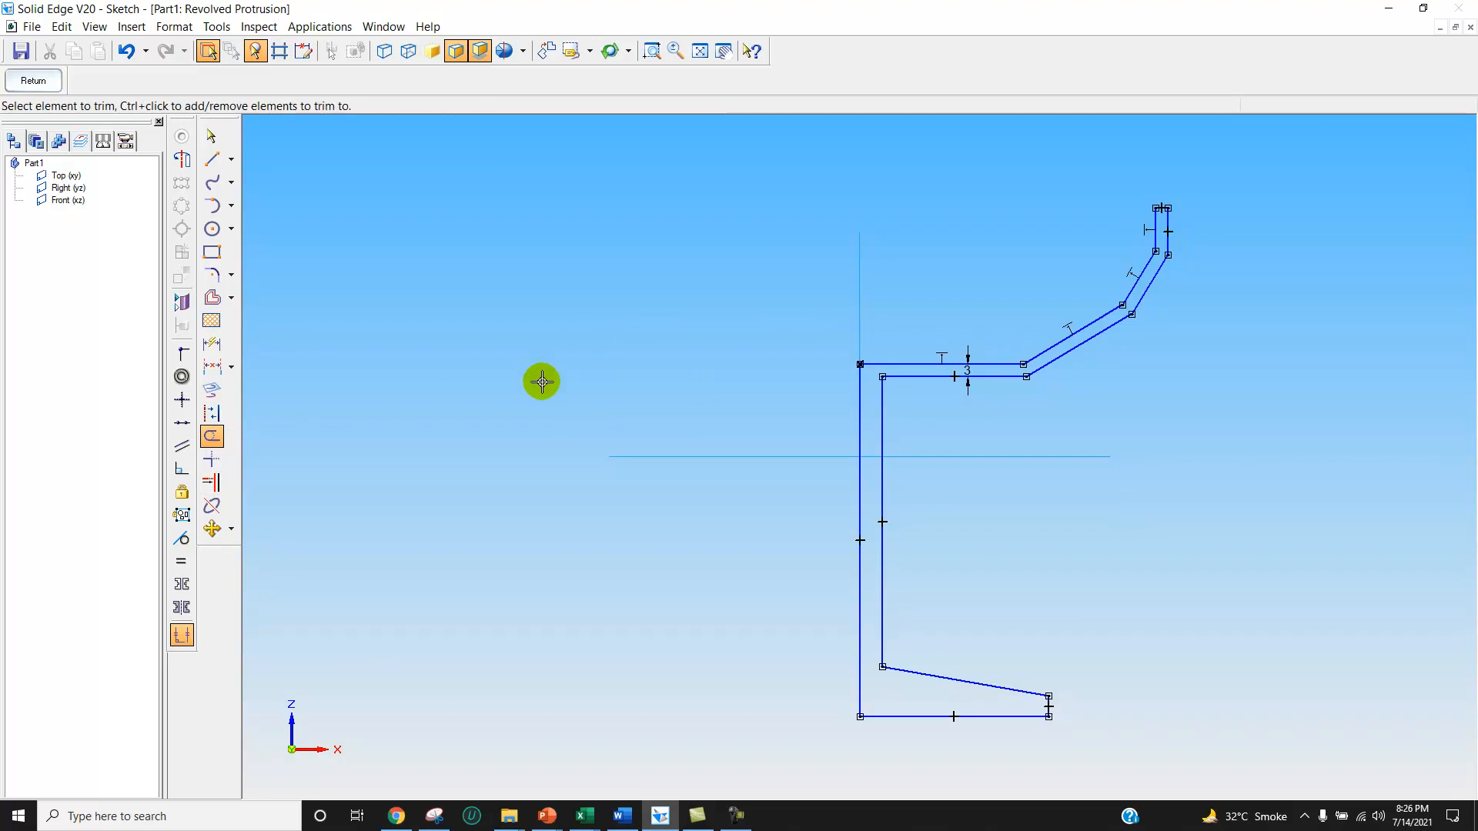
Step: Set the vertical centre line as the axis of revolution and finish the profile sketch
{"action": "left_click", "coordinate": [181, 160]}
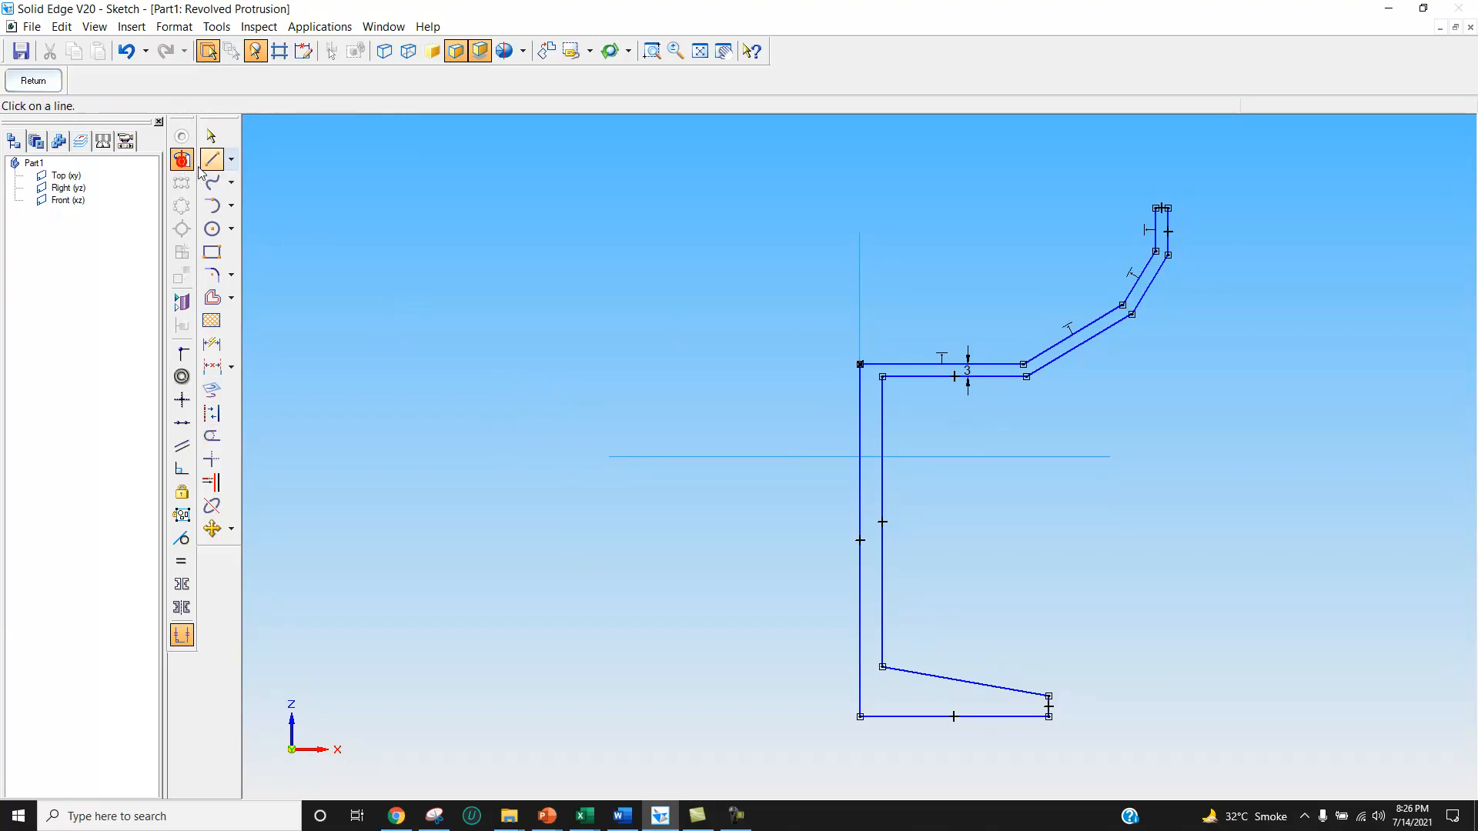
{"action": "left_click", "coordinate": [859, 423]}
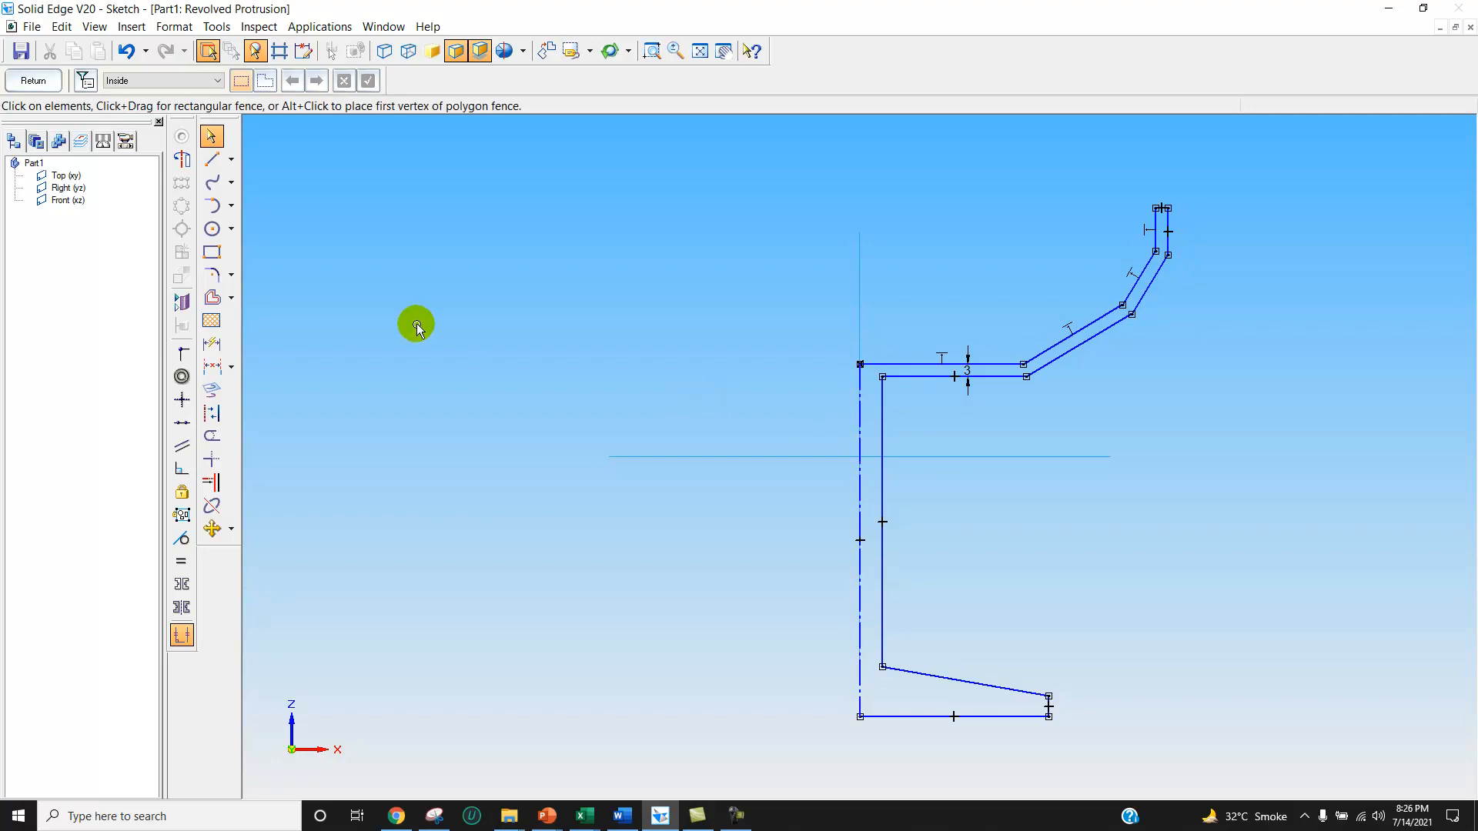
{"action": "left_click", "coordinate": [35, 80]}
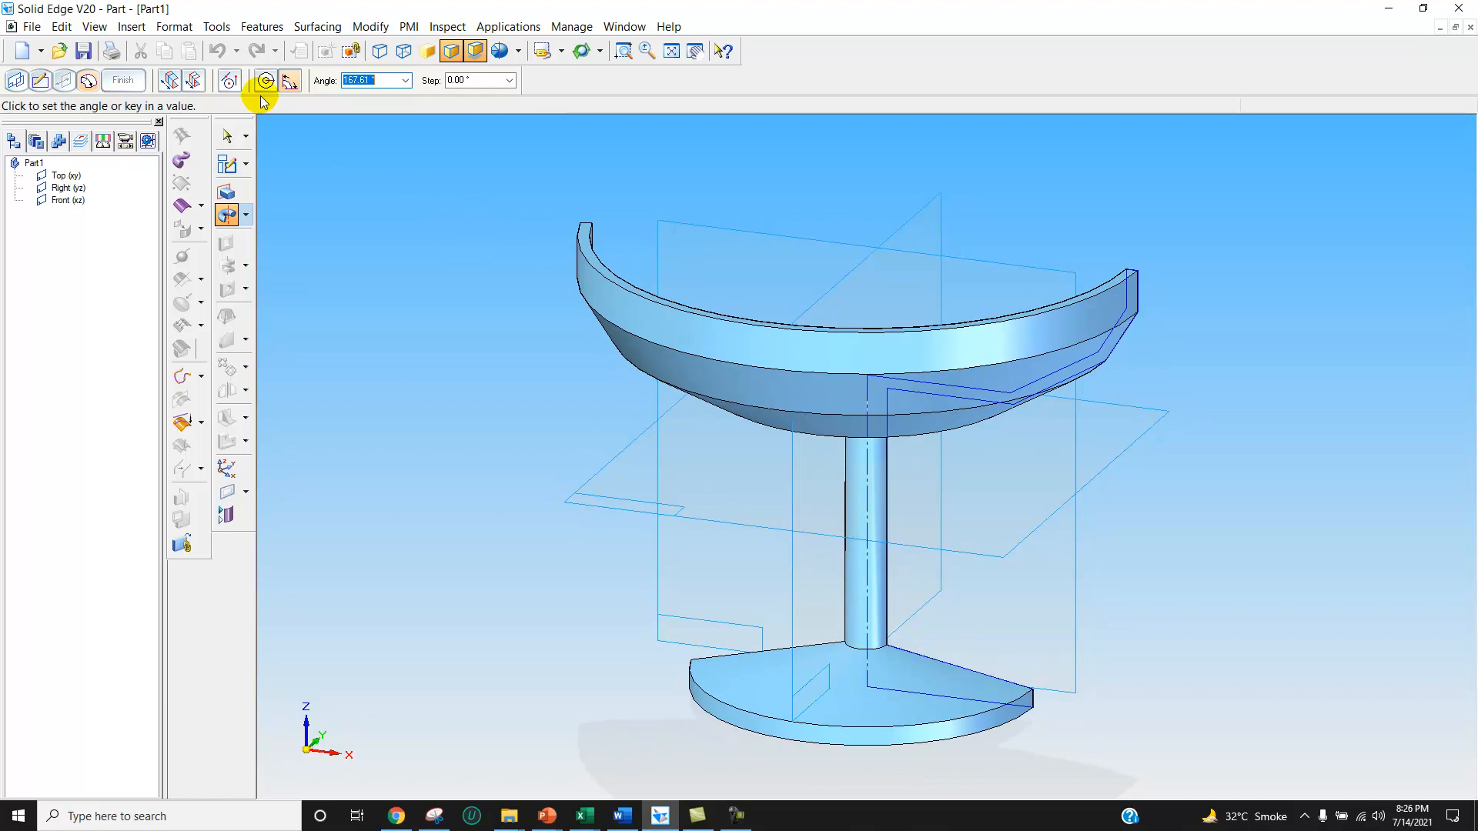
Step: Revolve the profile a full turn around the axis and finish the goblet's revolved protrusion
{"action": "left_click", "coordinate": [288, 80]}
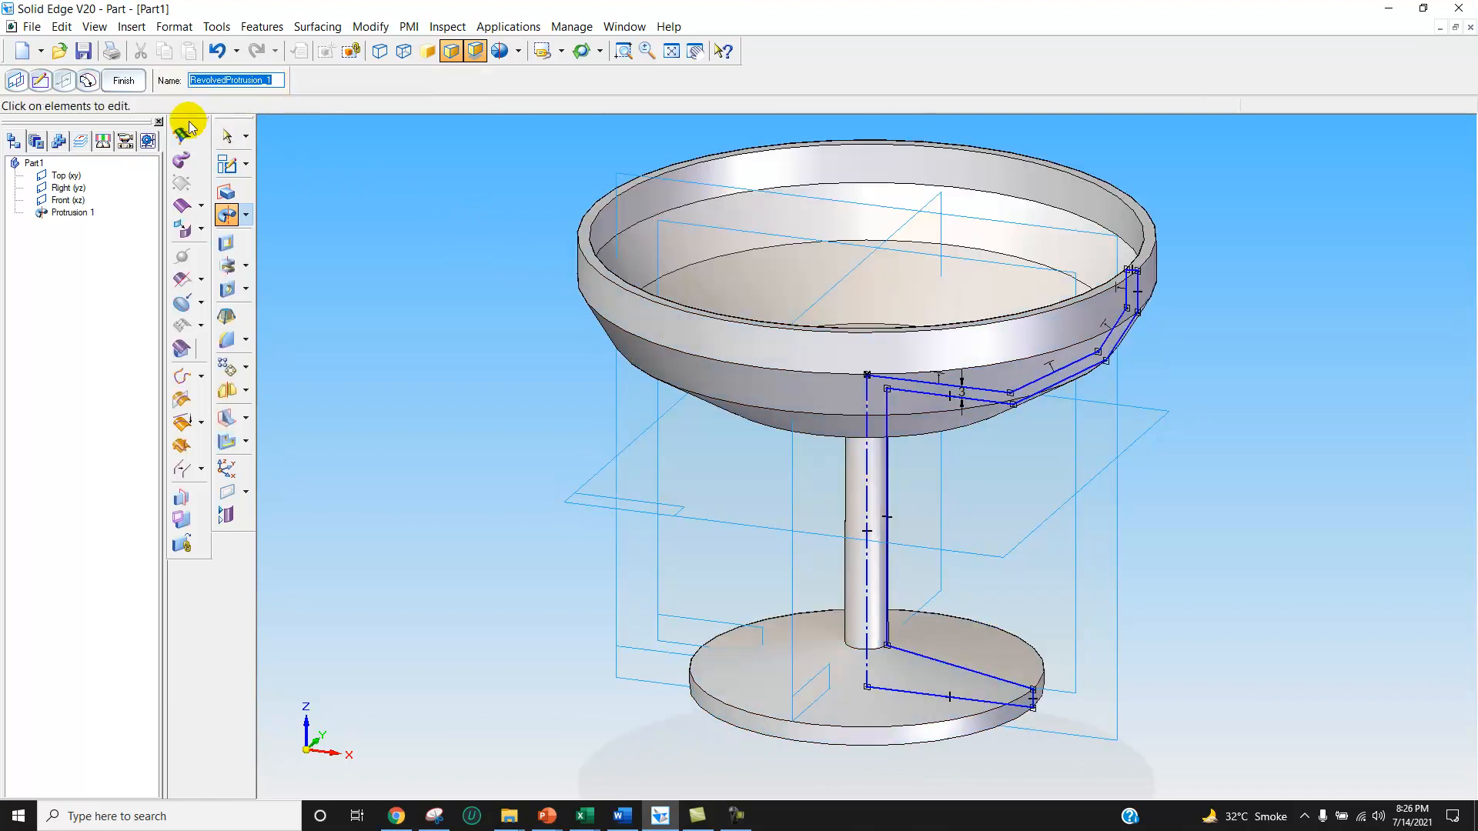
{"action": "left_click", "coordinate": [123, 80]}
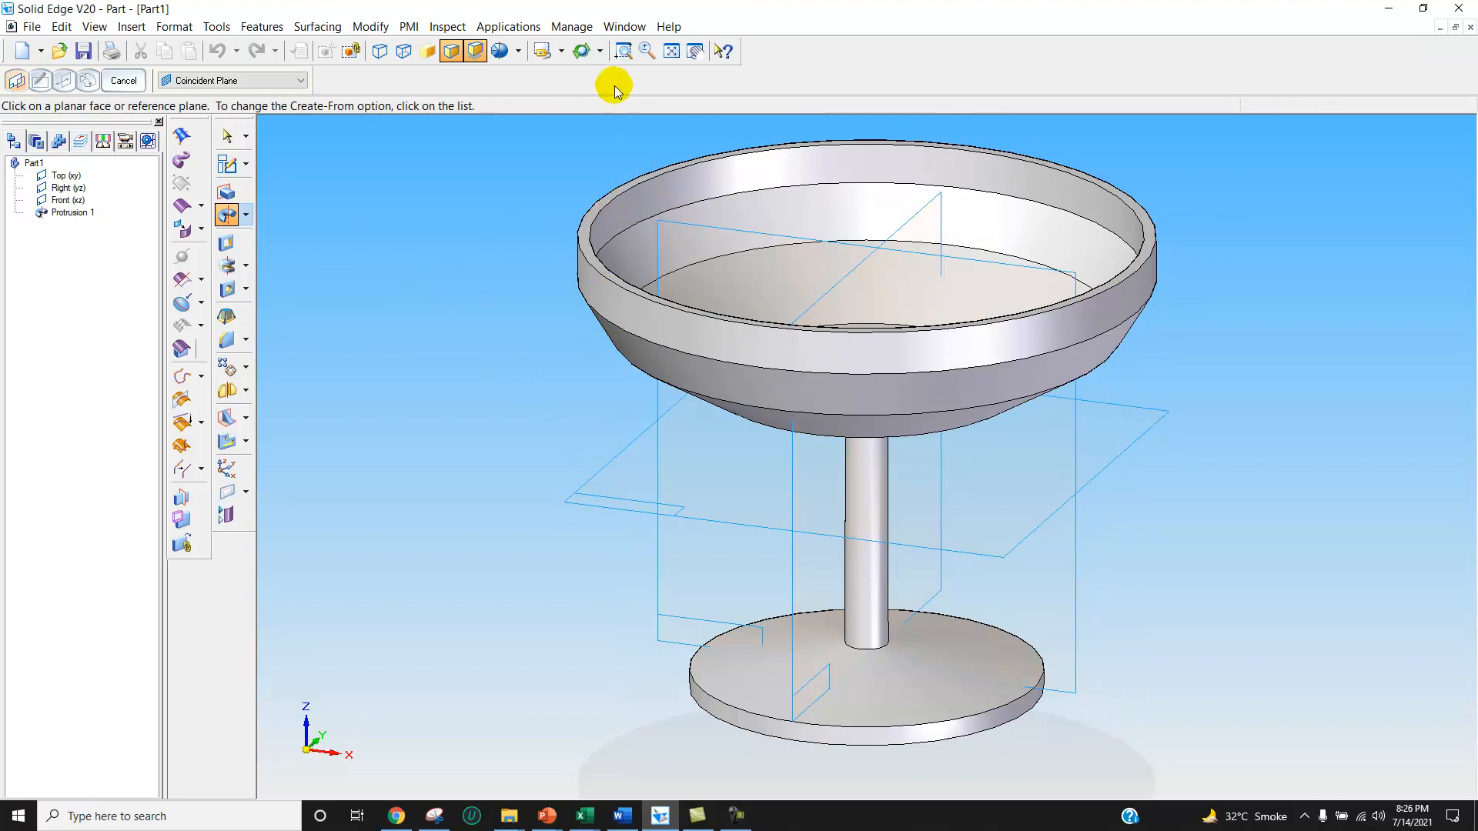
{"action": "left_click", "coordinate": [581, 51]}
{"action": "left_click_drag", "start_coordinate": [618, 124], "coordinate": [639, 82]}
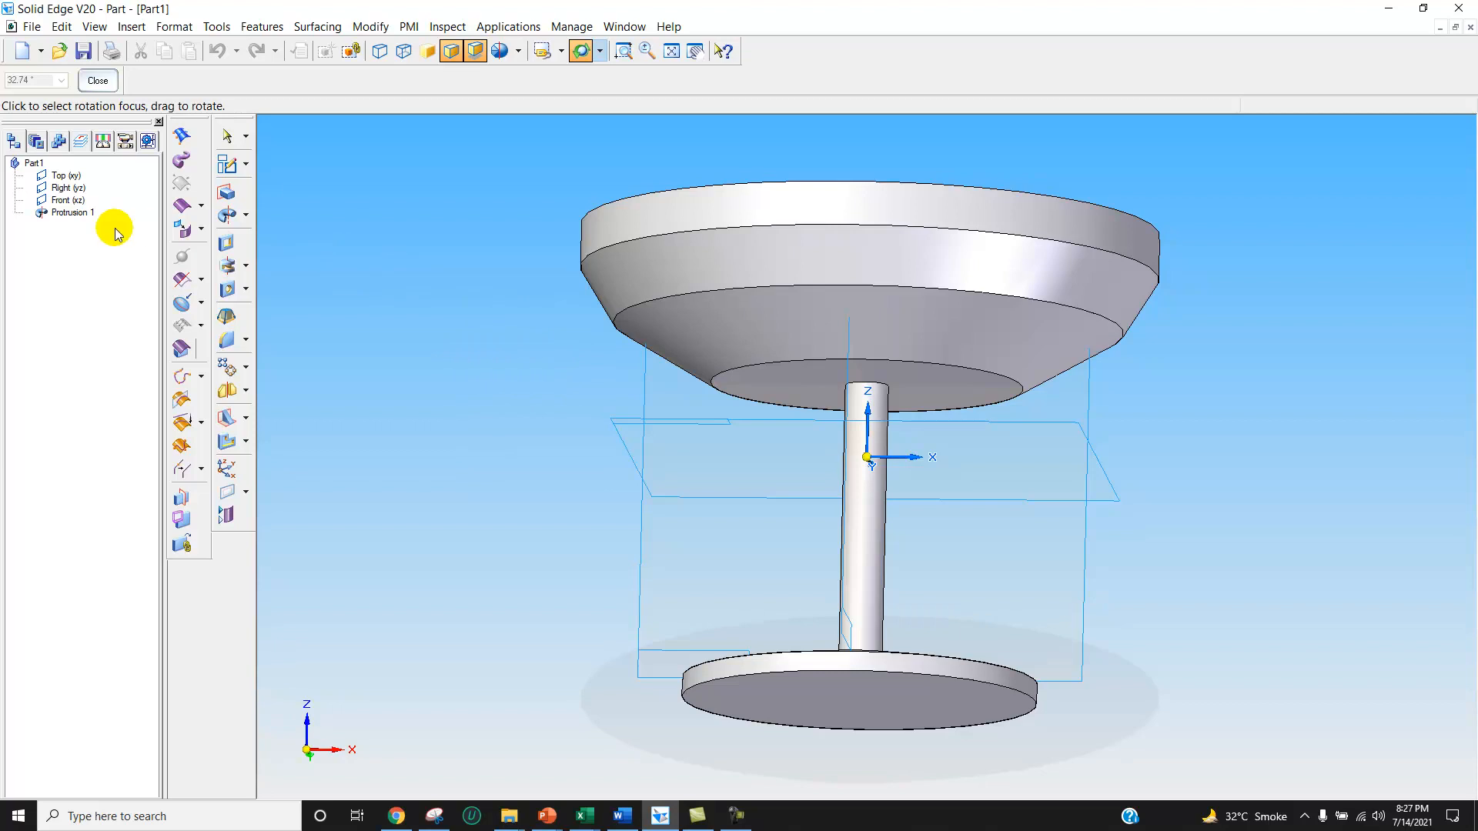
{"action": "left_click", "coordinate": [98, 80]}
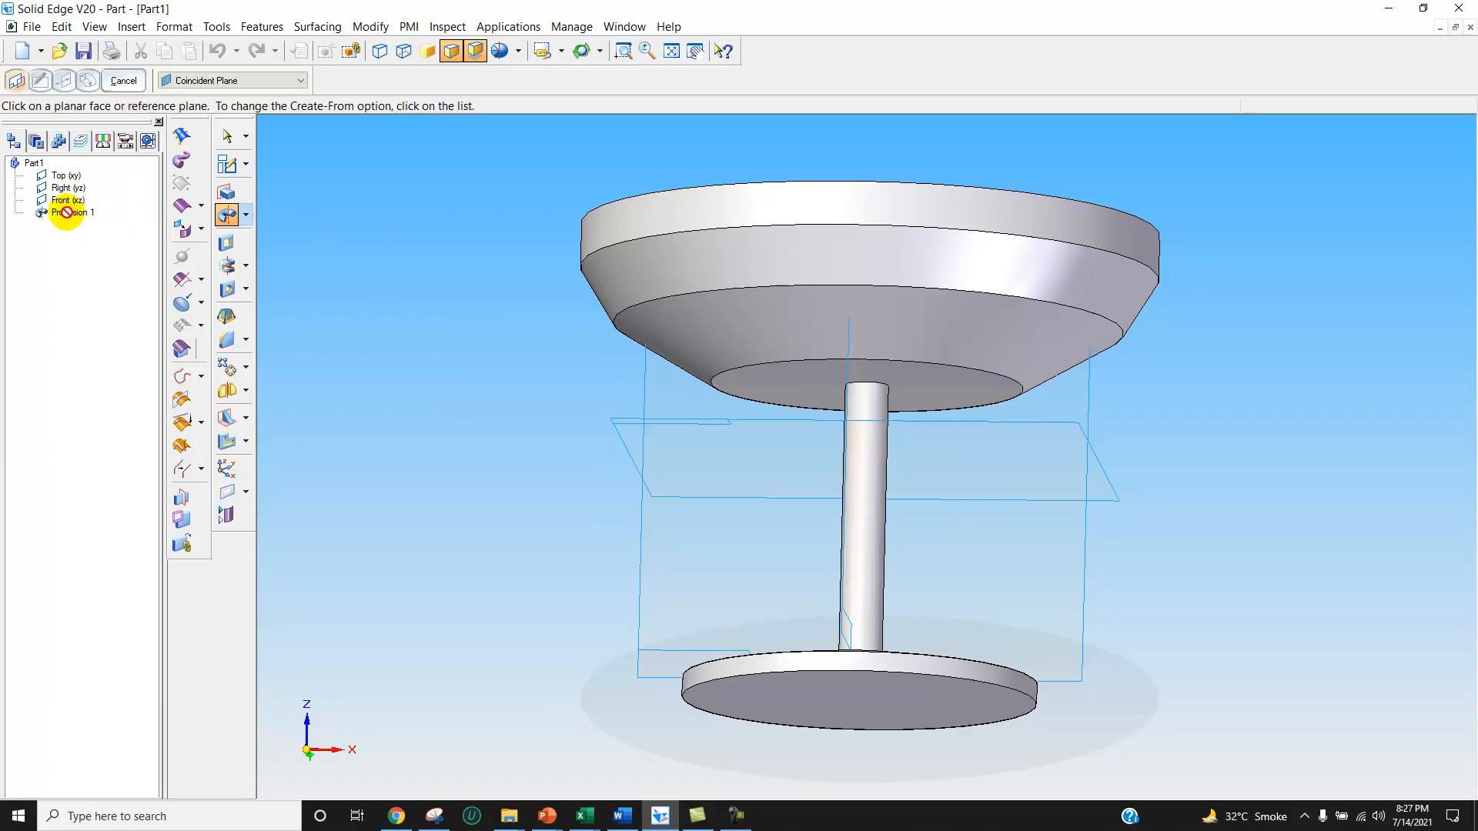
{"action": "left_click", "coordinate": [123, 80]}
Step: Reopen the revolved protrusion's profile for editing and fillet the three corners of the bowl's outer line
{"action": "left_click", "coordinate": [75, 212]}
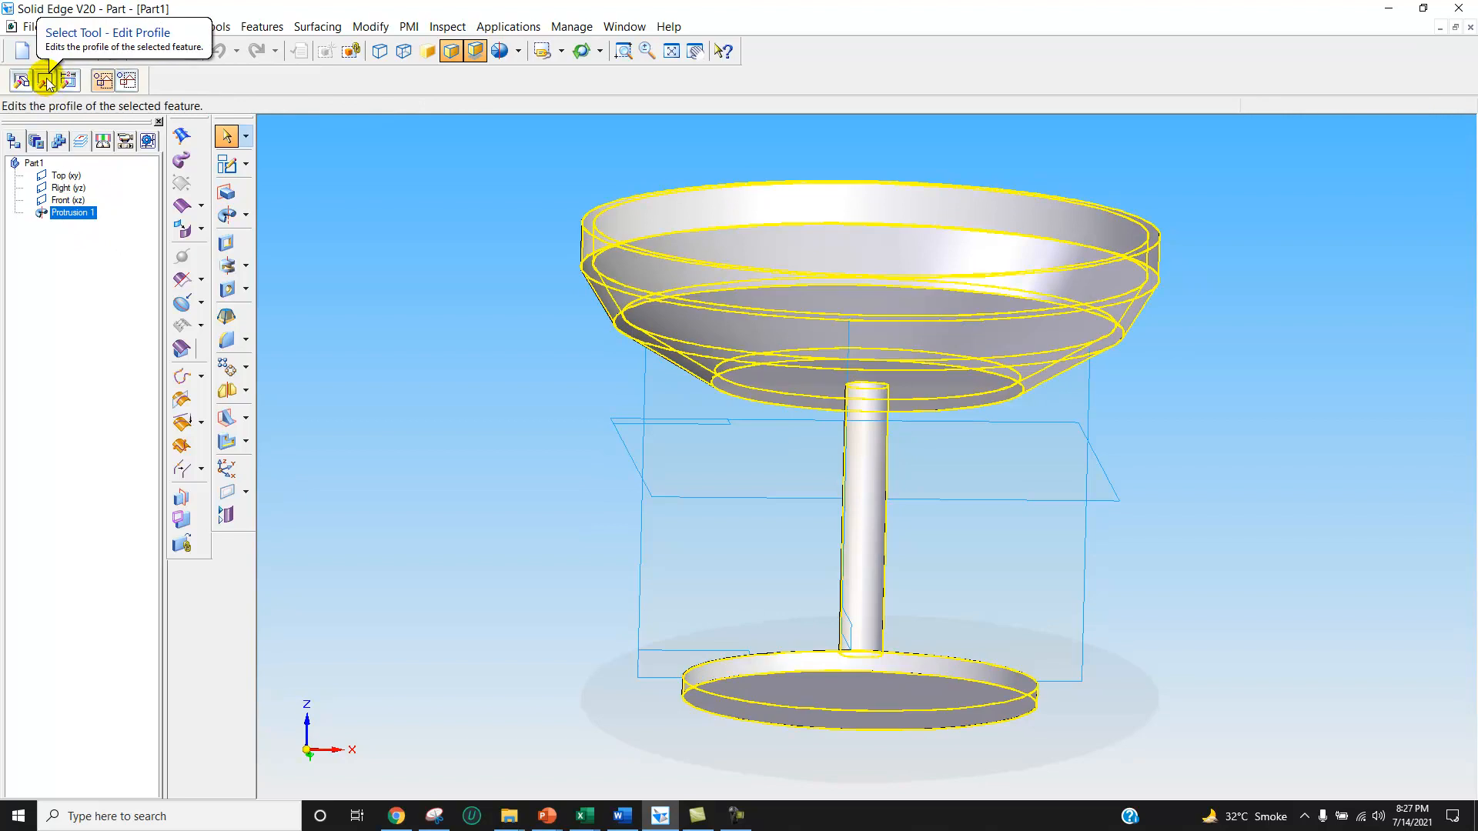
{"action": "left_click", "coordinate": [42, 80]}
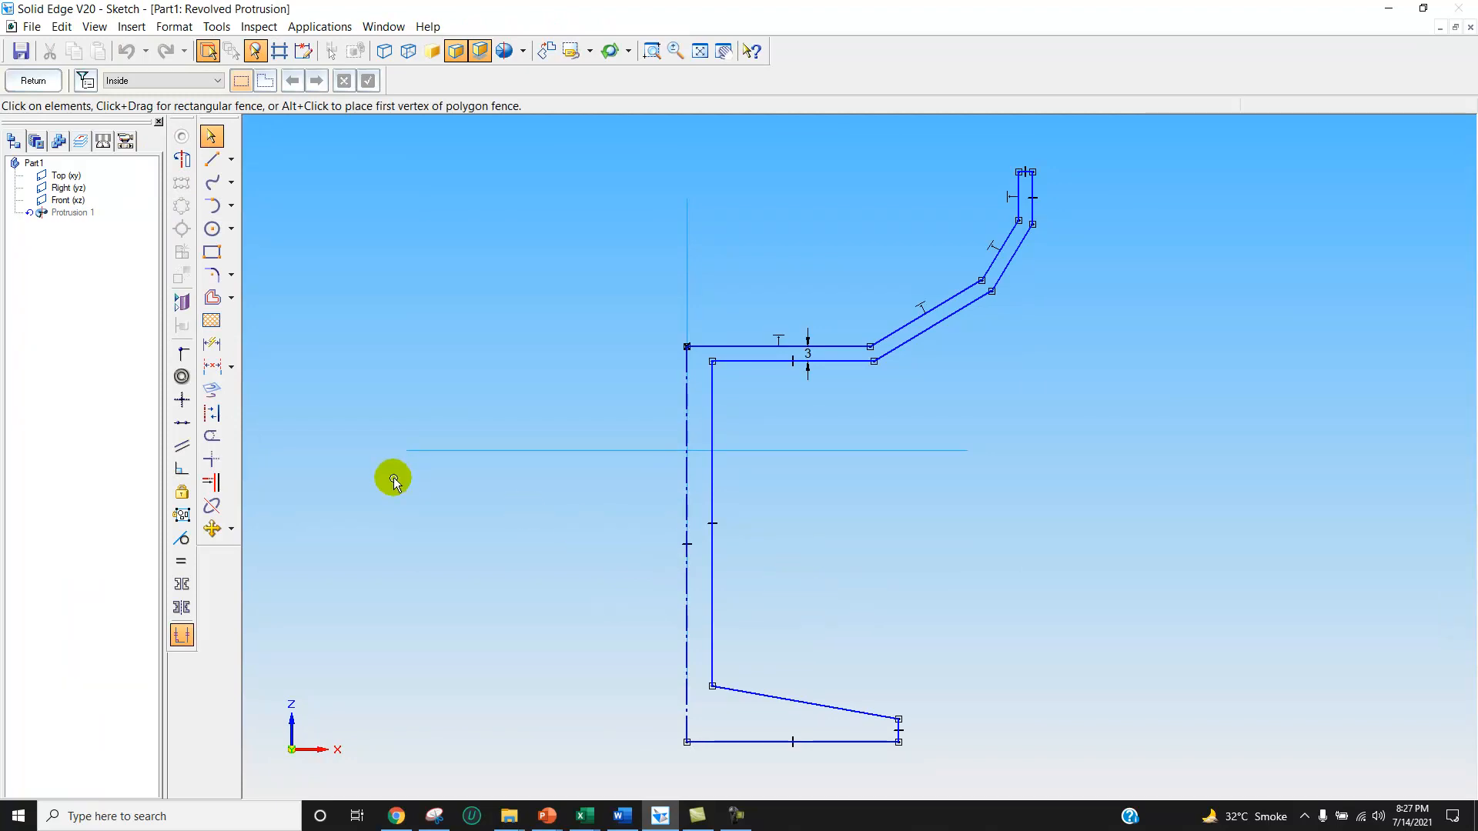
{"action": "left_click", "coordinate": [209, 275]}
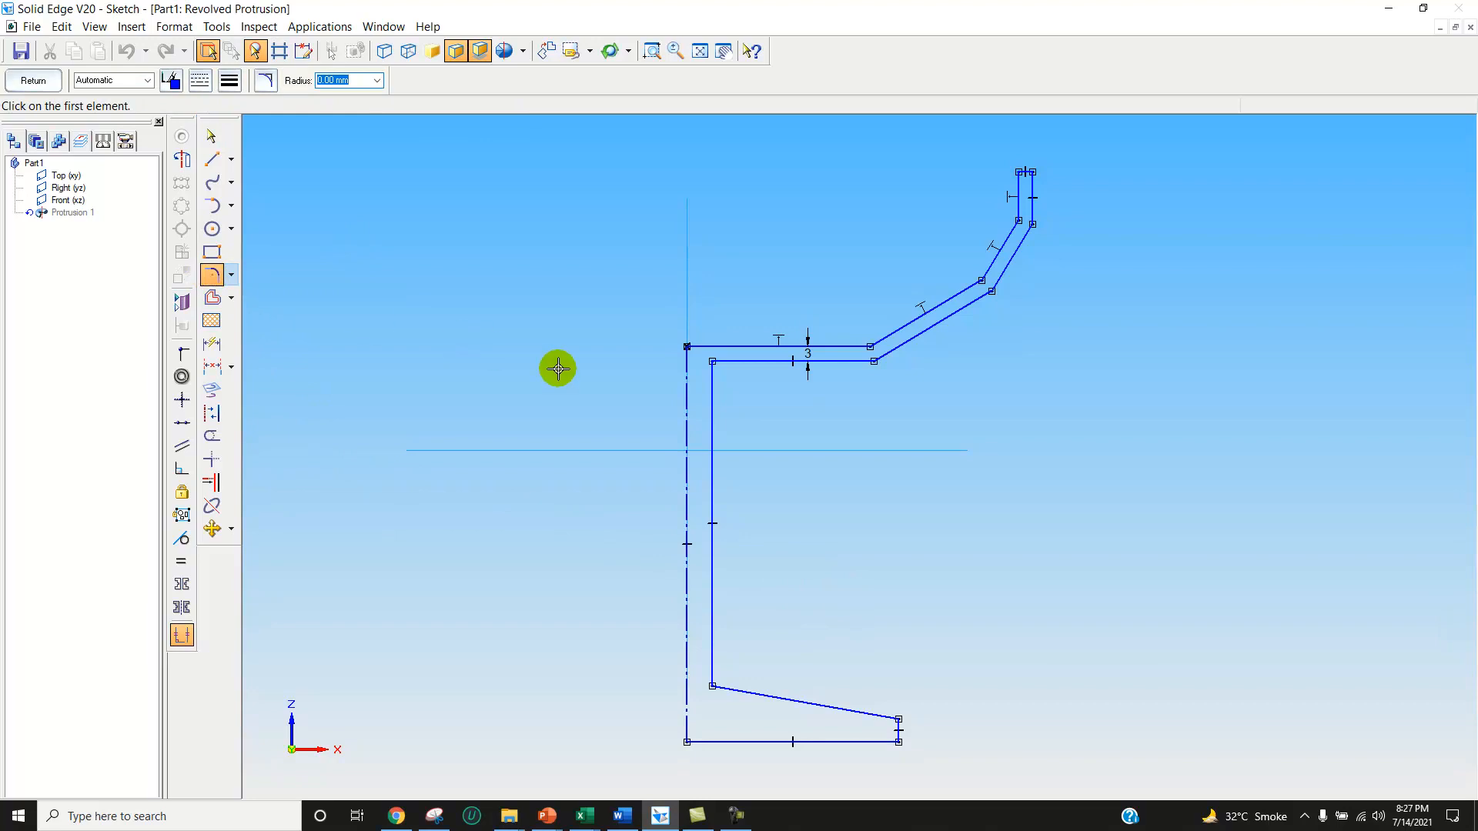
{"action": "left_click", "coordinate": [875, 361]}
{"action": "left_click", "coordinate": [874, 358]}
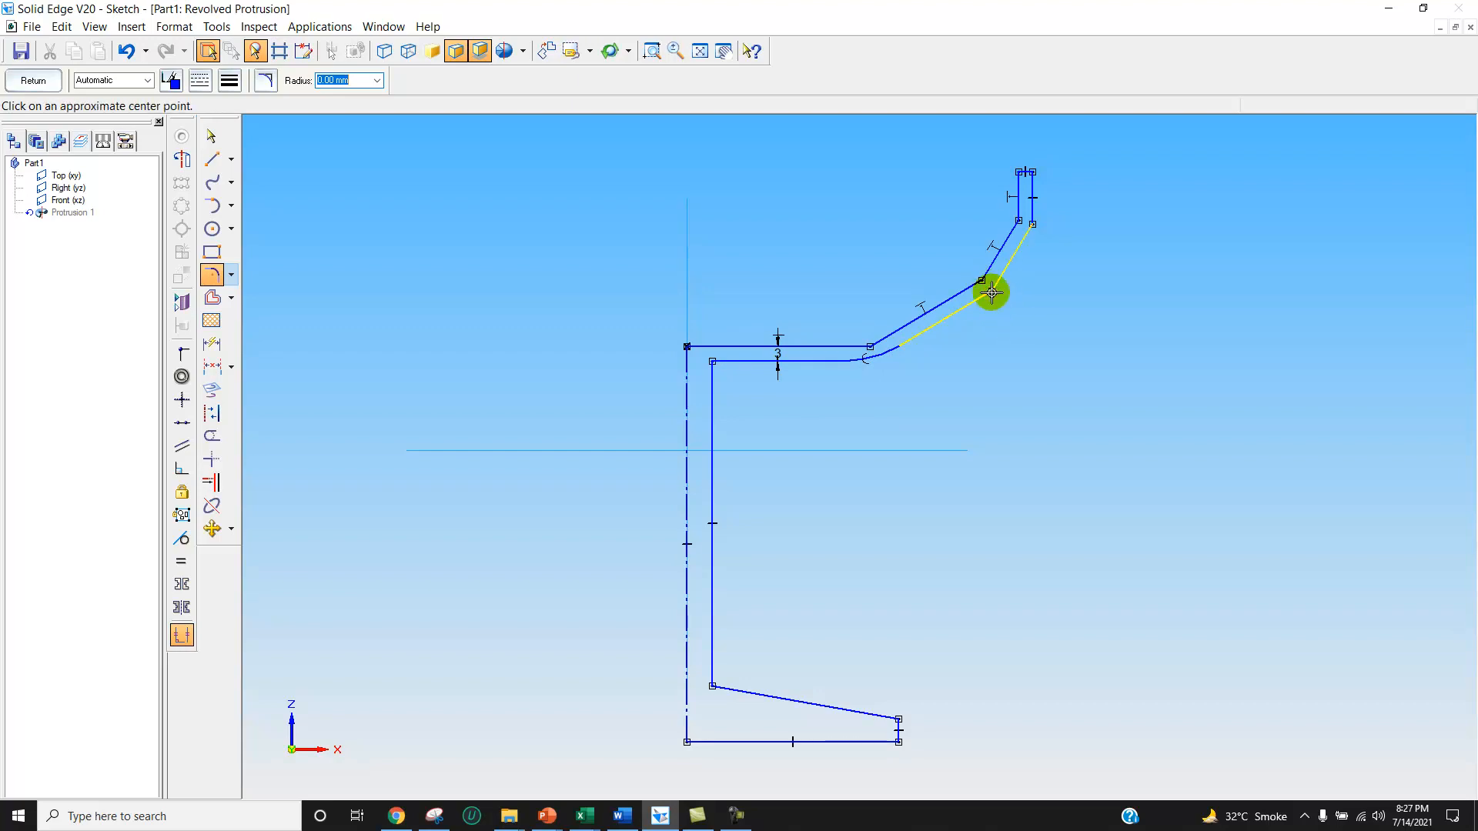
{"action": "left_click", "coordinate": [994, 294]}
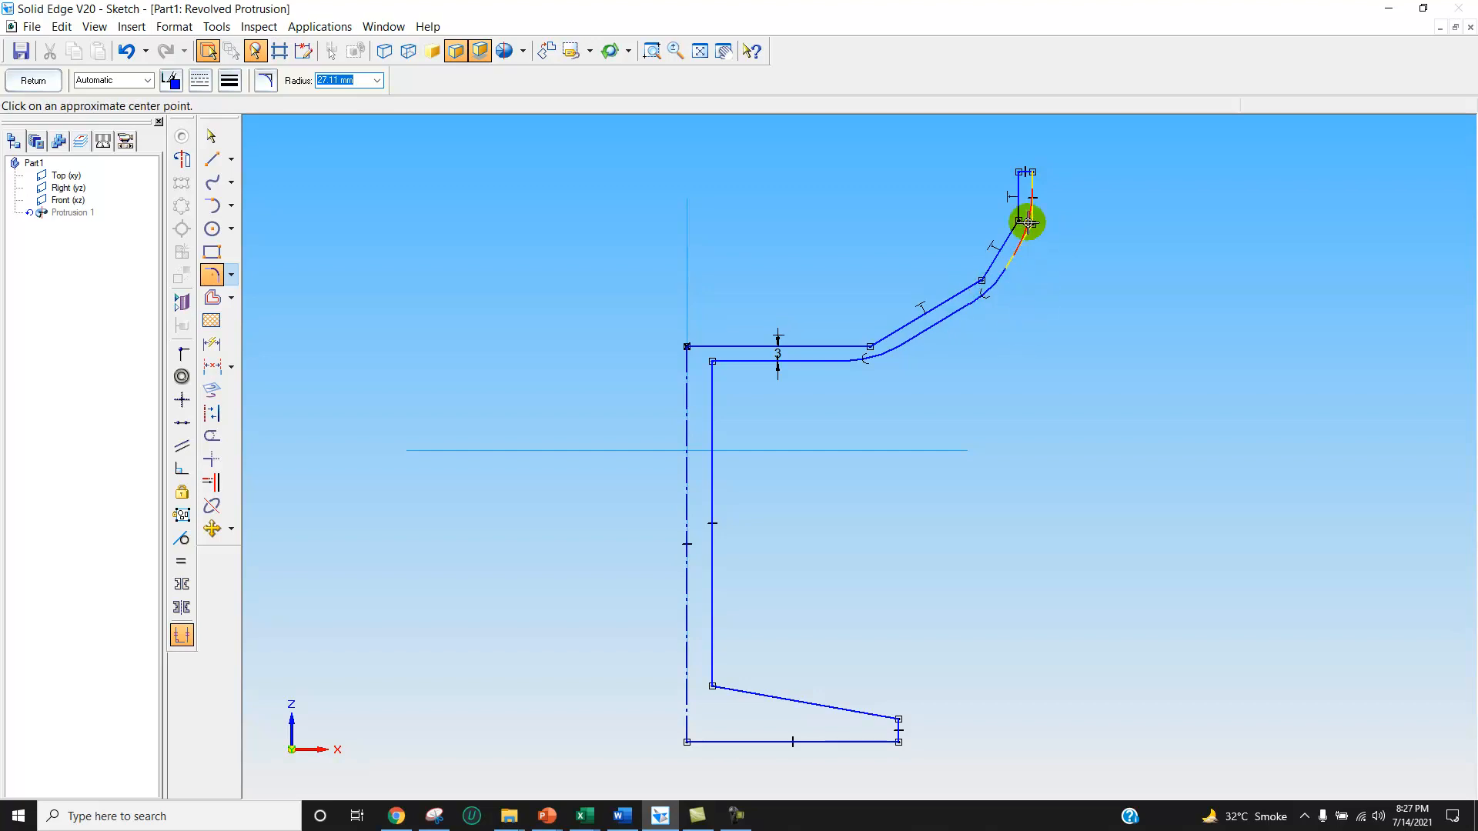
{"action": "left_click", "coordinate": [1030, 223]}
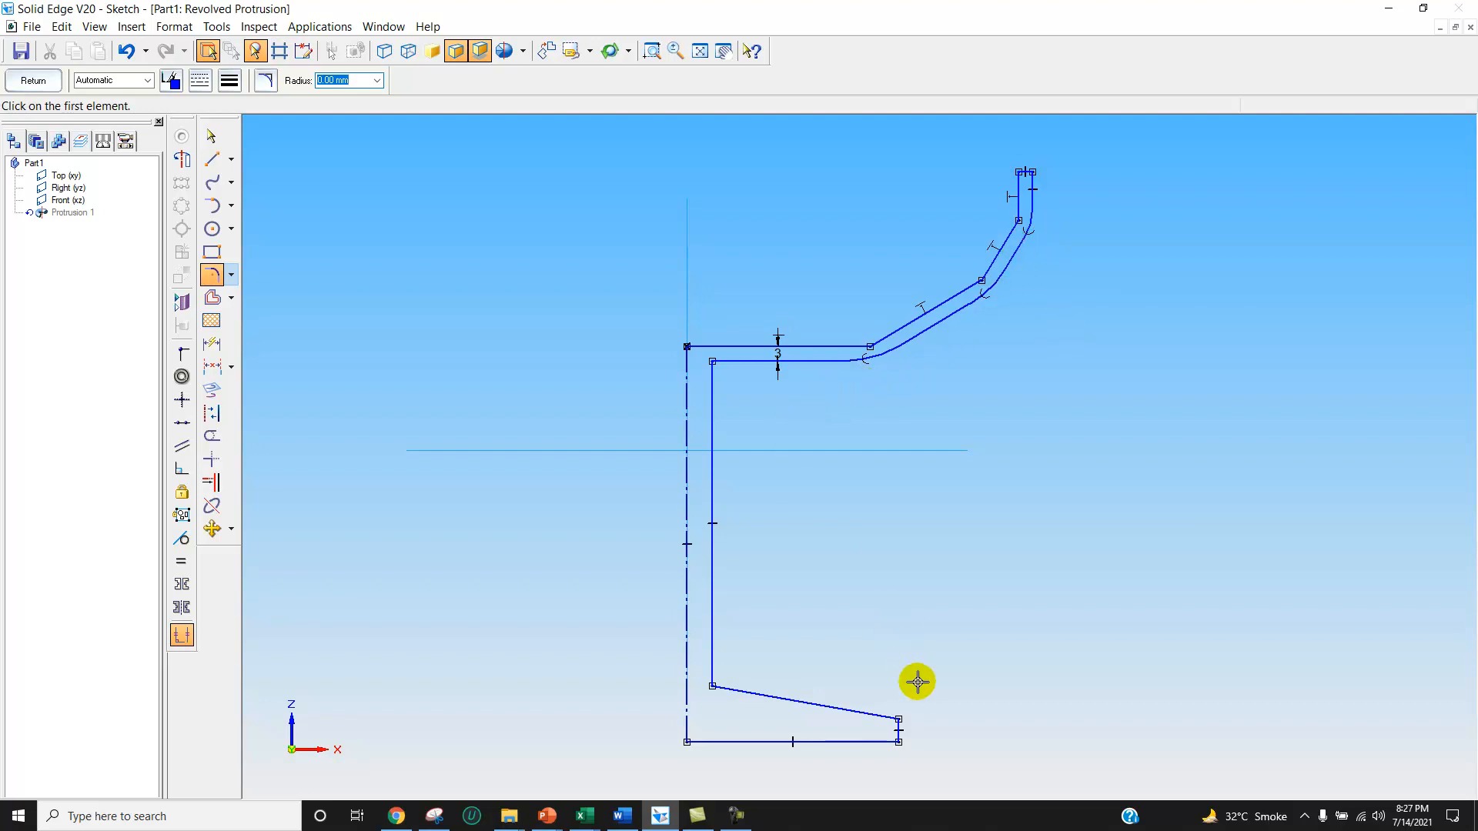
Step: Fillet the upper outer corner of the foot in the profile and finish the edited protrusion
{"action": "left_click", "coordinate": [899, 718]}
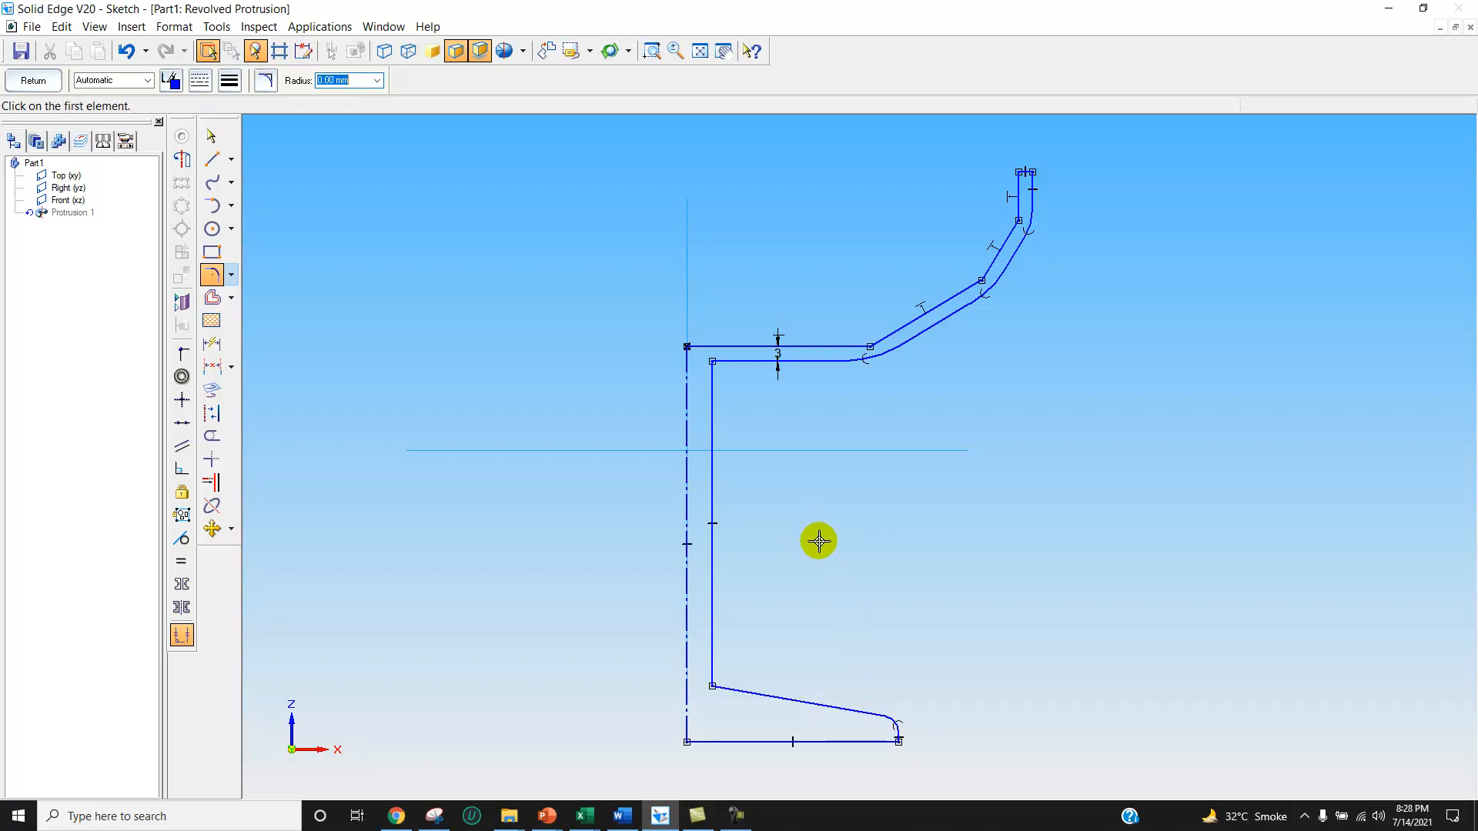
{"action": "left_click", "coordinate": [31, 80]}
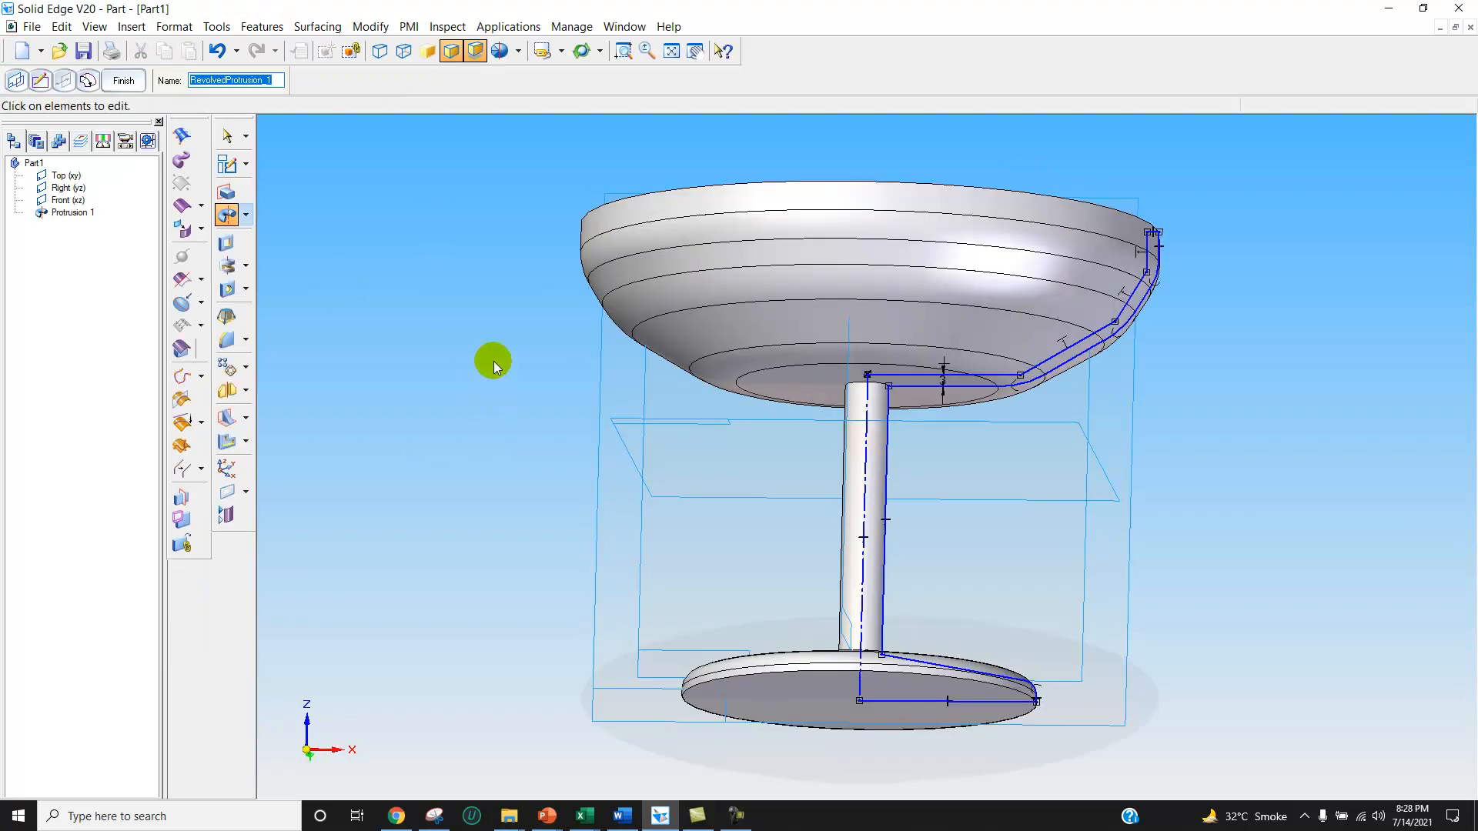
{"action": "left_click", "coordinate": [123, 80]}
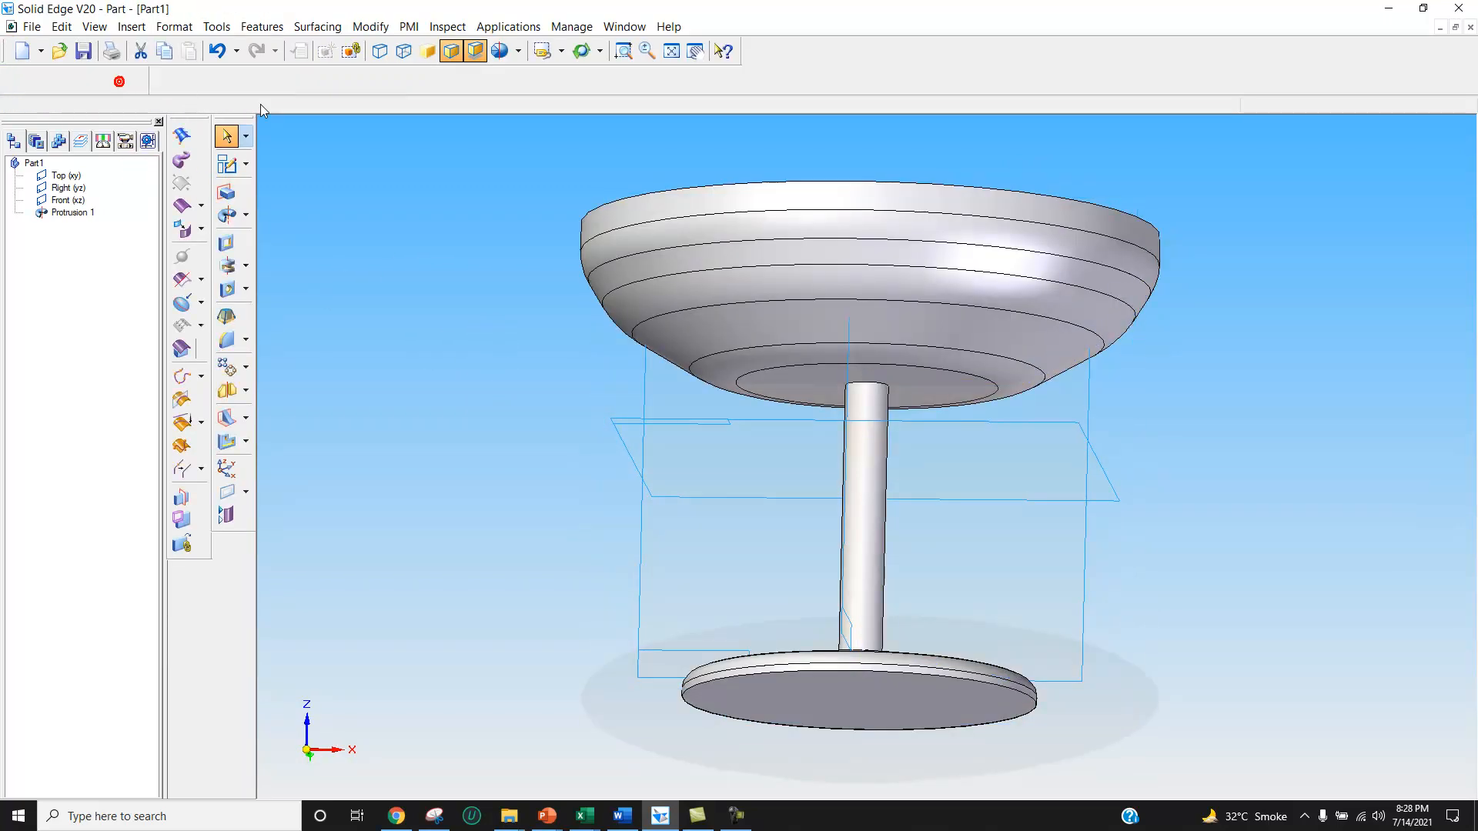
{"action": "left_click", "coordinate": [570, 159]}
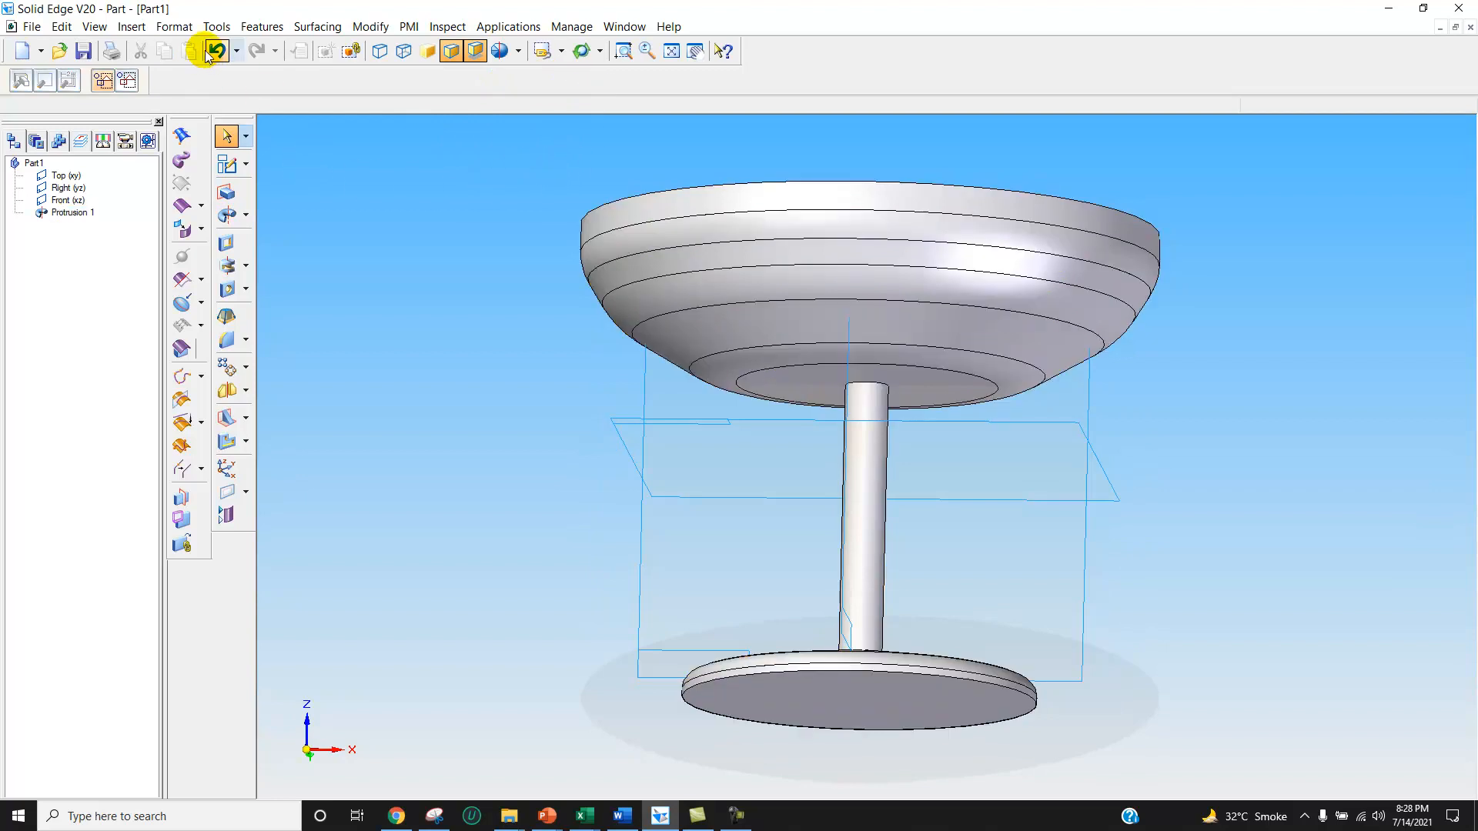
Step: Paint the whole goblet with the Green style using Part Painter
{"action": "left_click", "coordinate": [174, 26]}
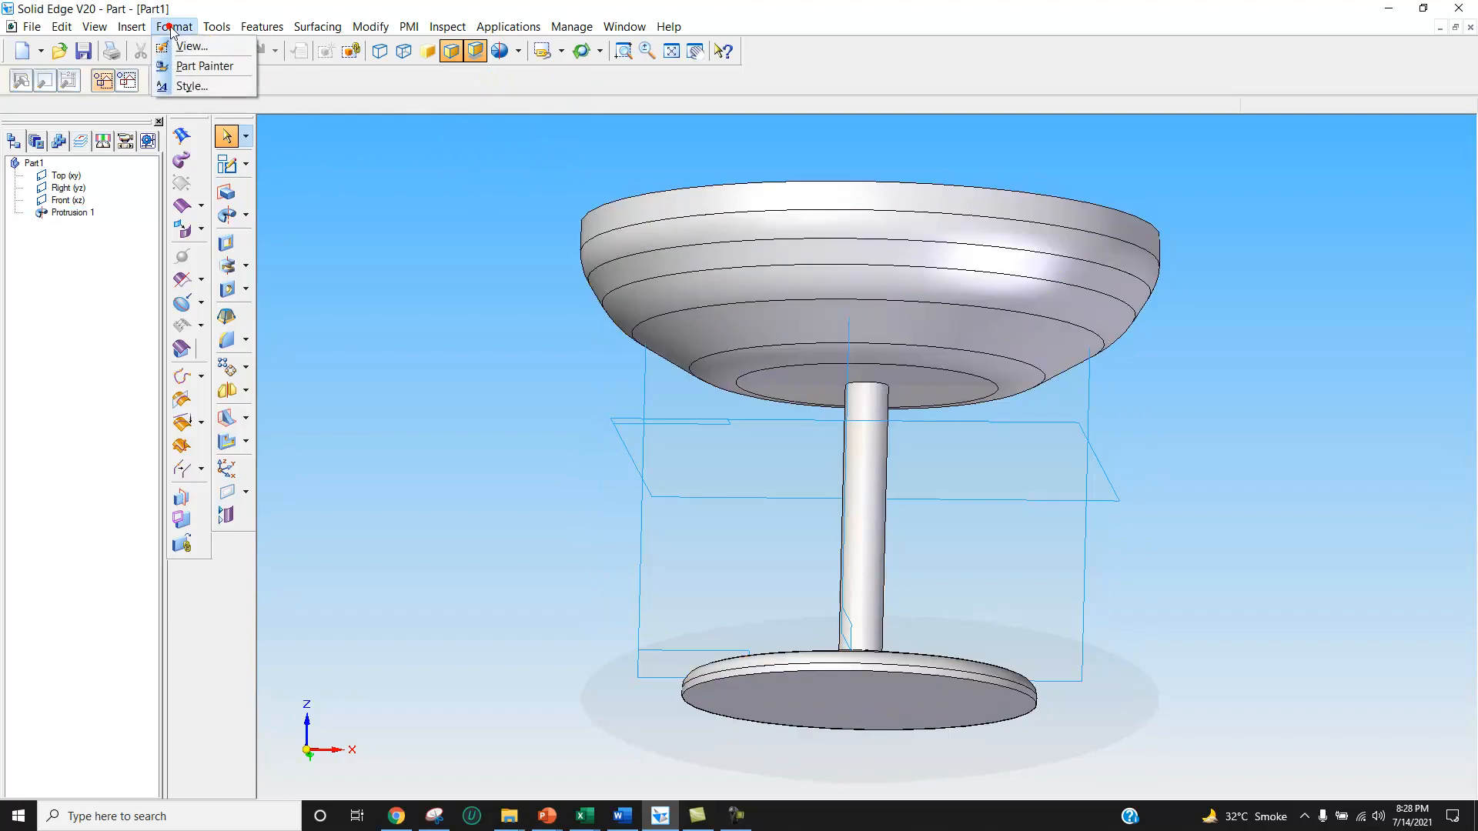
{"action": "left_click", "coordinate": [202, 66]}
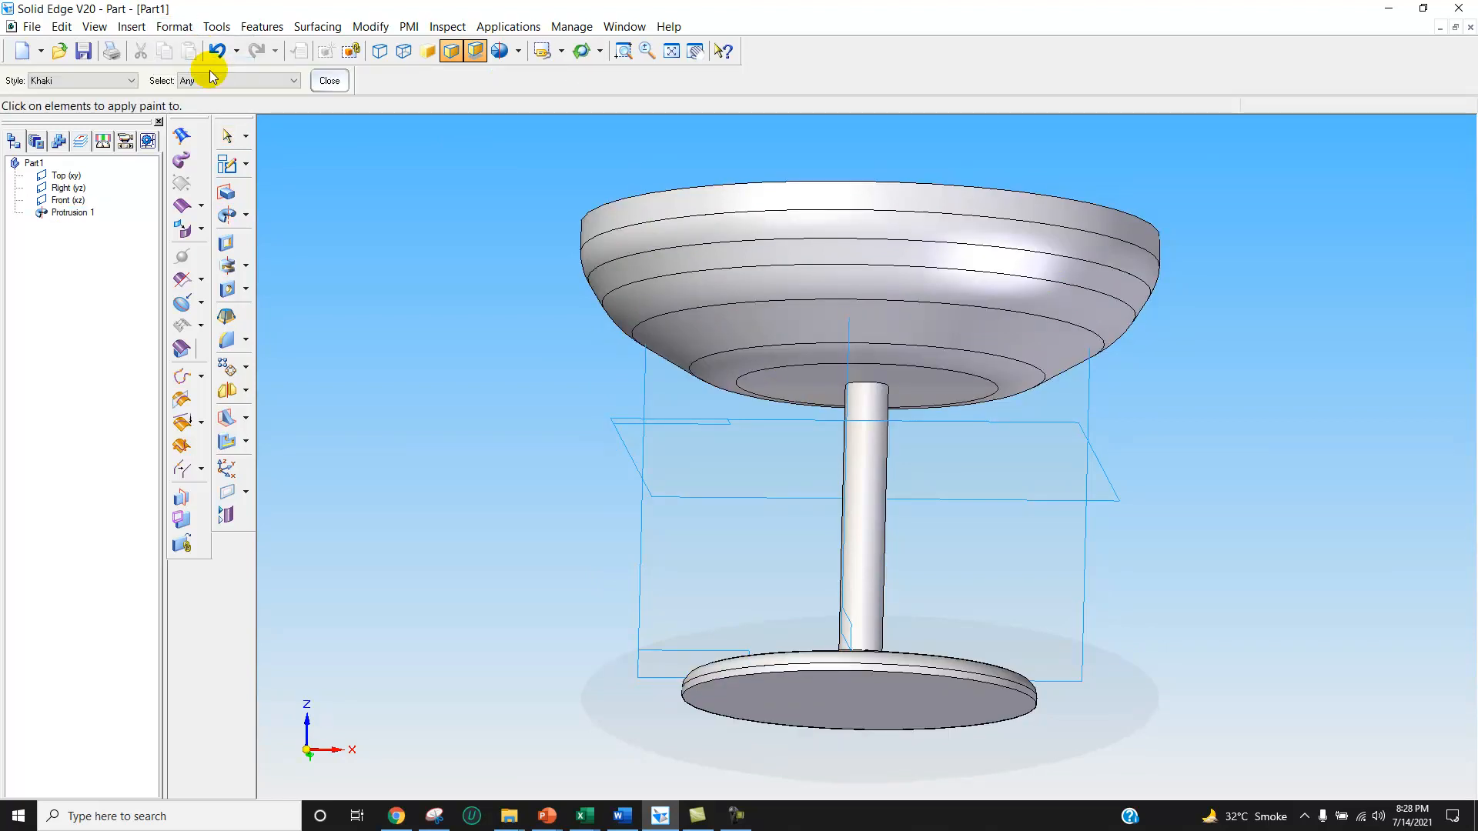
{"action": "left_click", "coordinate": [132, 81]}
{"action": "left_click_drag", "start_coordinate": [128, 233], "coordinate": [113, 160]}
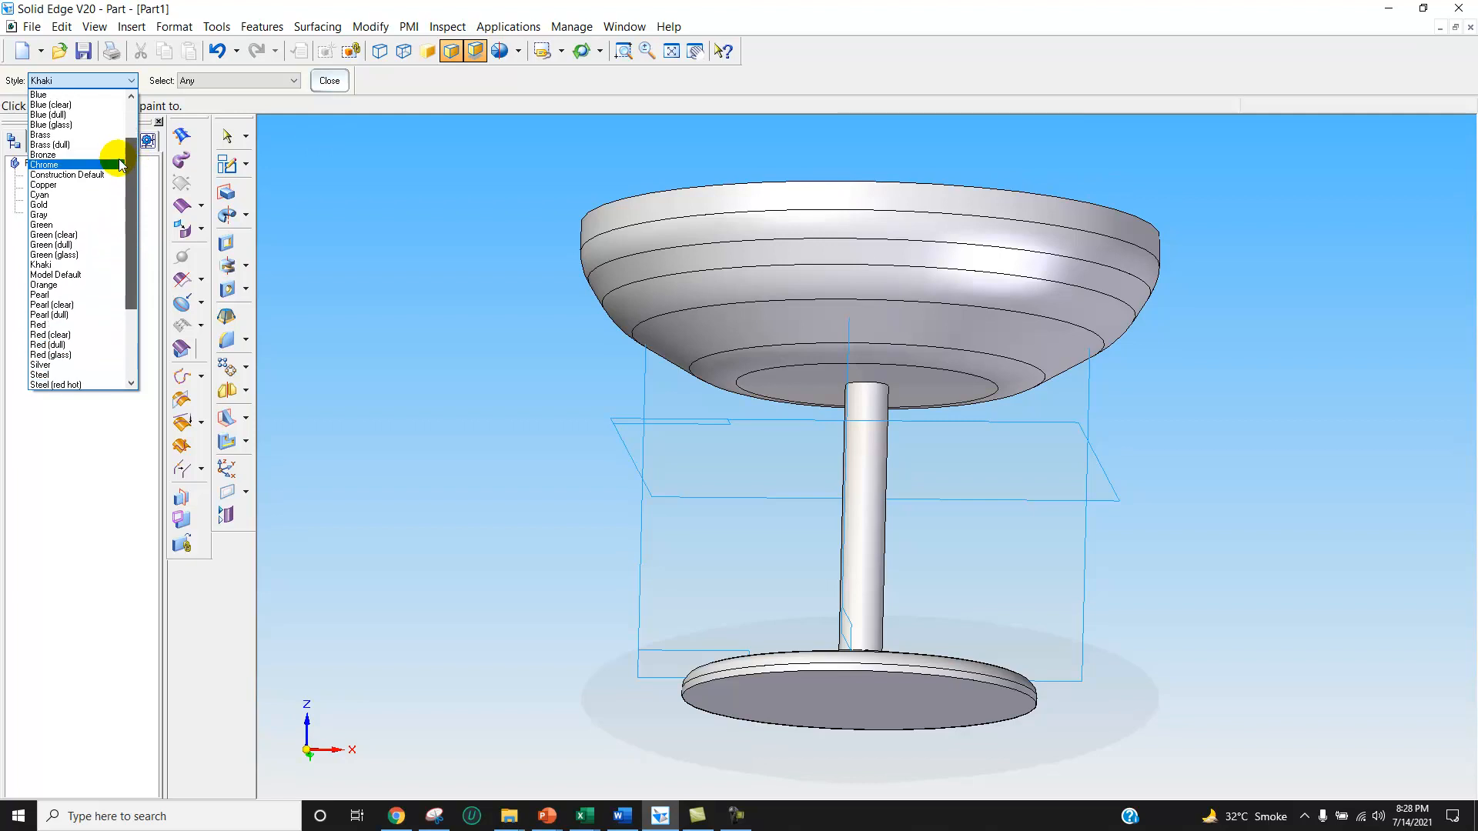
{"action": "left_click", "coordinate": [54, 224]}
{"action": "left_click", "coordinate": [616, 242]}
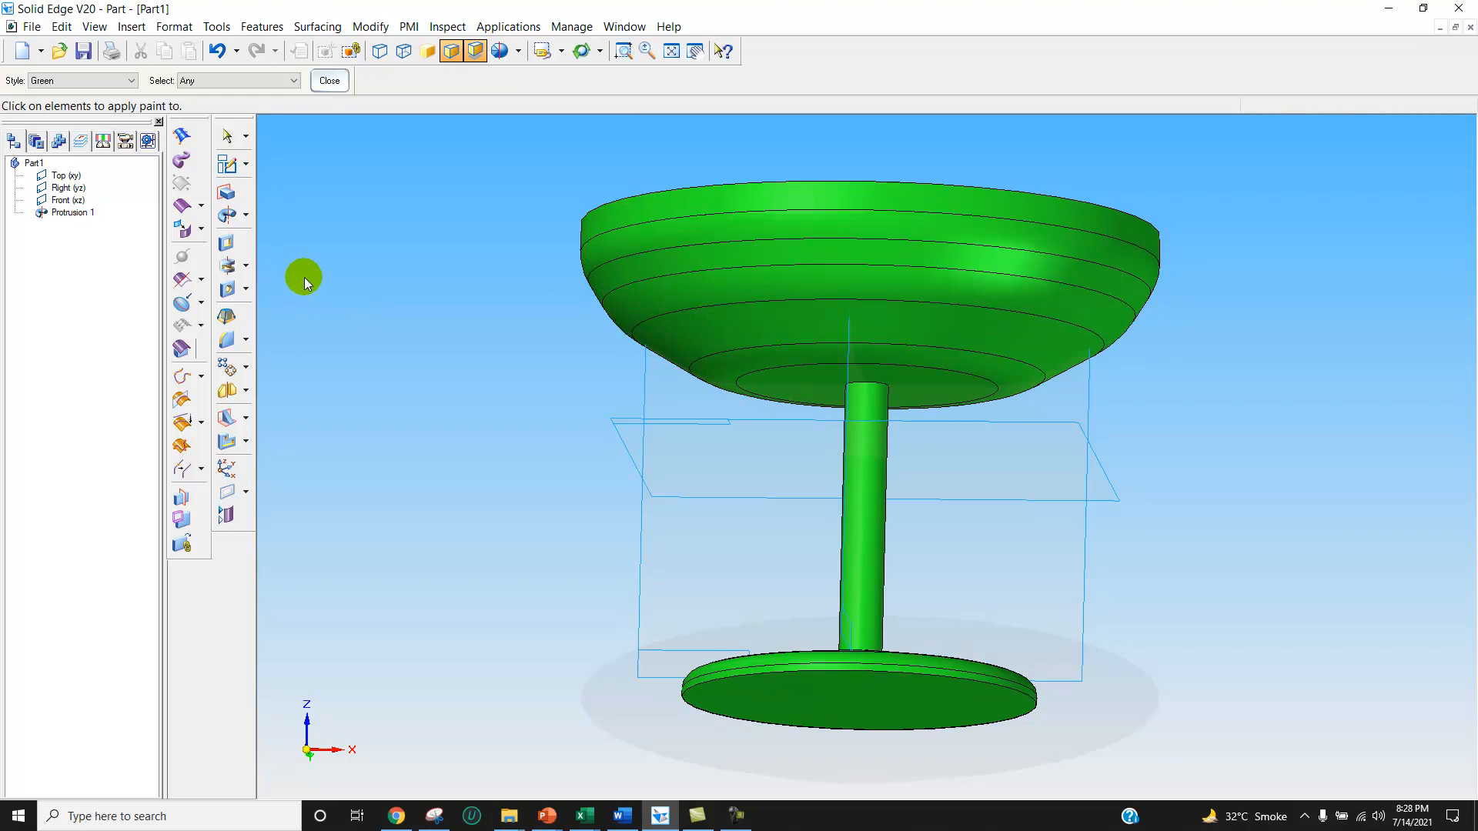
Step: Paint the three rounded bands on the bowl's outside with the Yellow style, limiting the selection to faces
{"action": "left_click", "coordinate": [127, 80]}
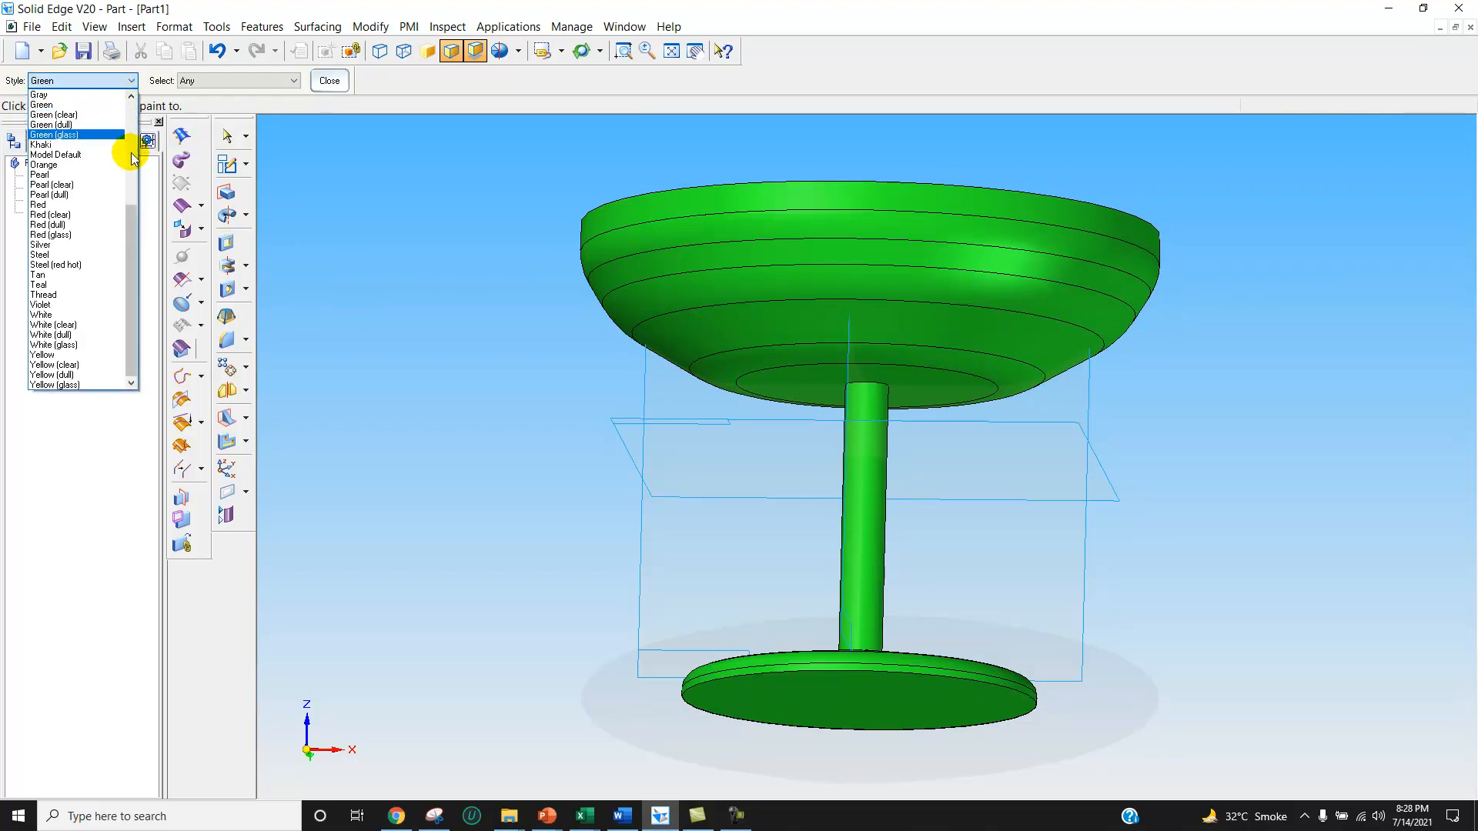
{"action": "left_click", "coordinate": [96, 356]}
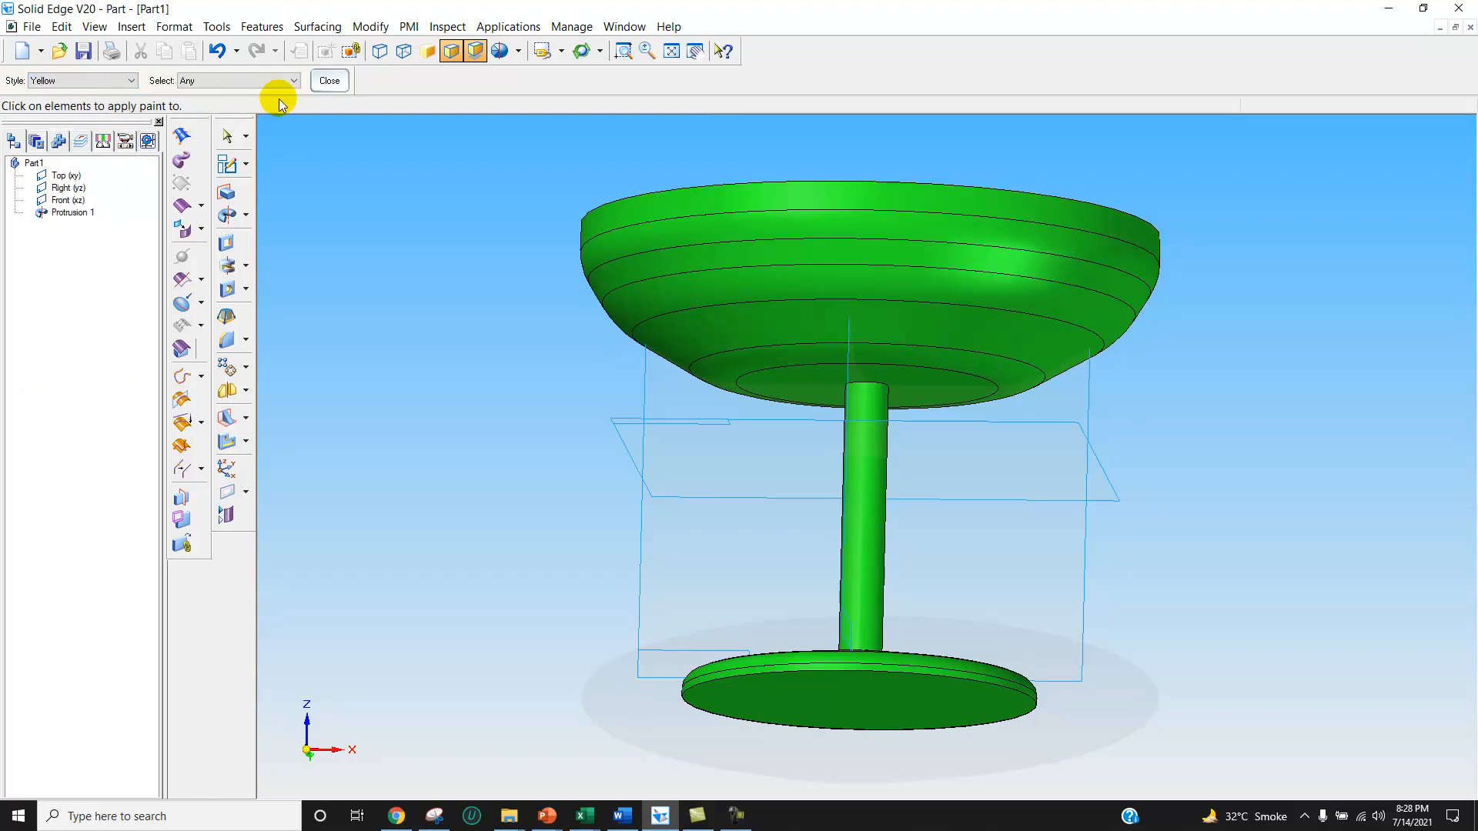
{"action": "left_click", "coordinate": [297, 80]}
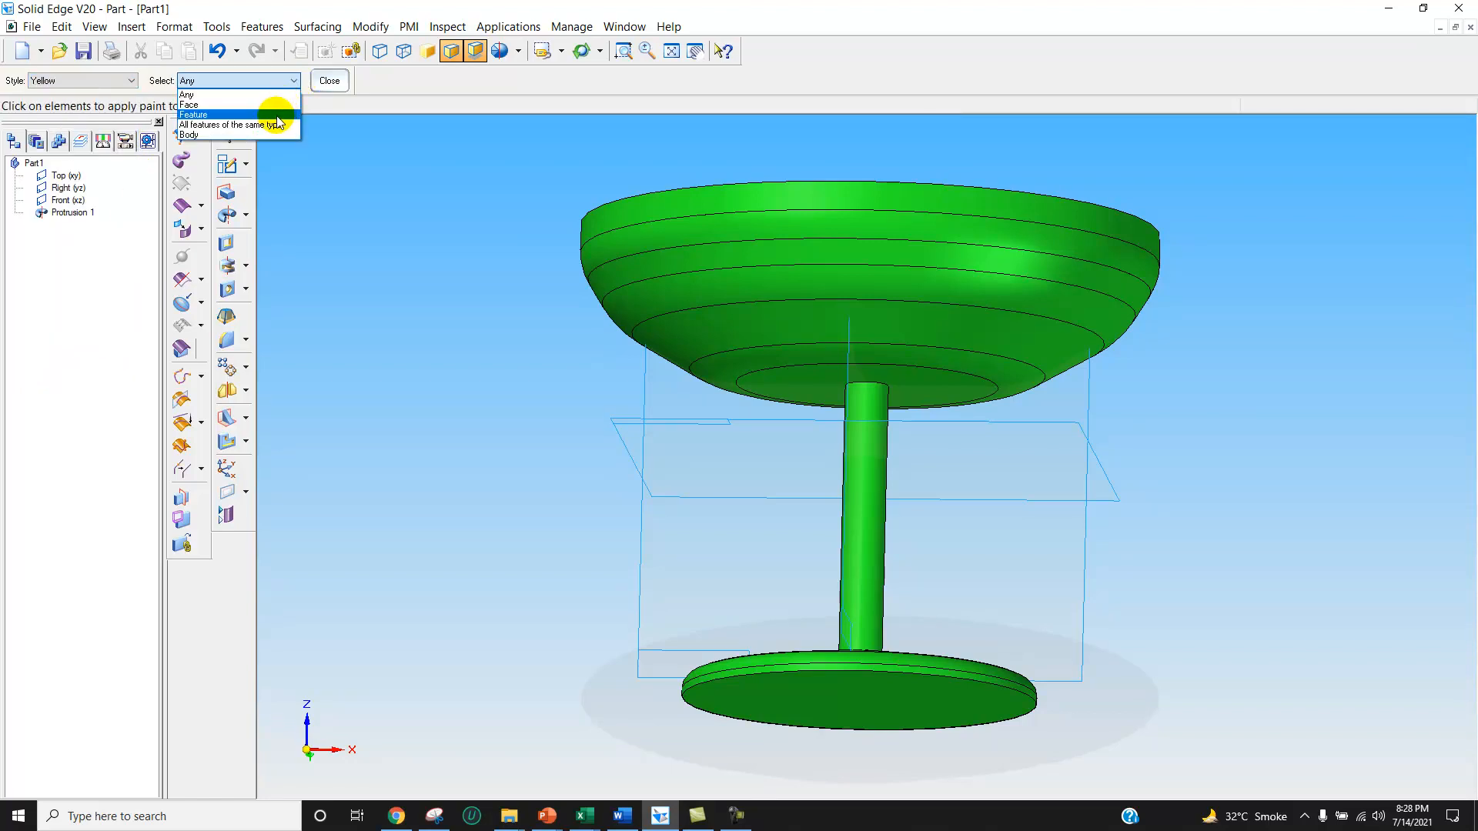
{"action": "left_click", "coordinate": [278, 105]}
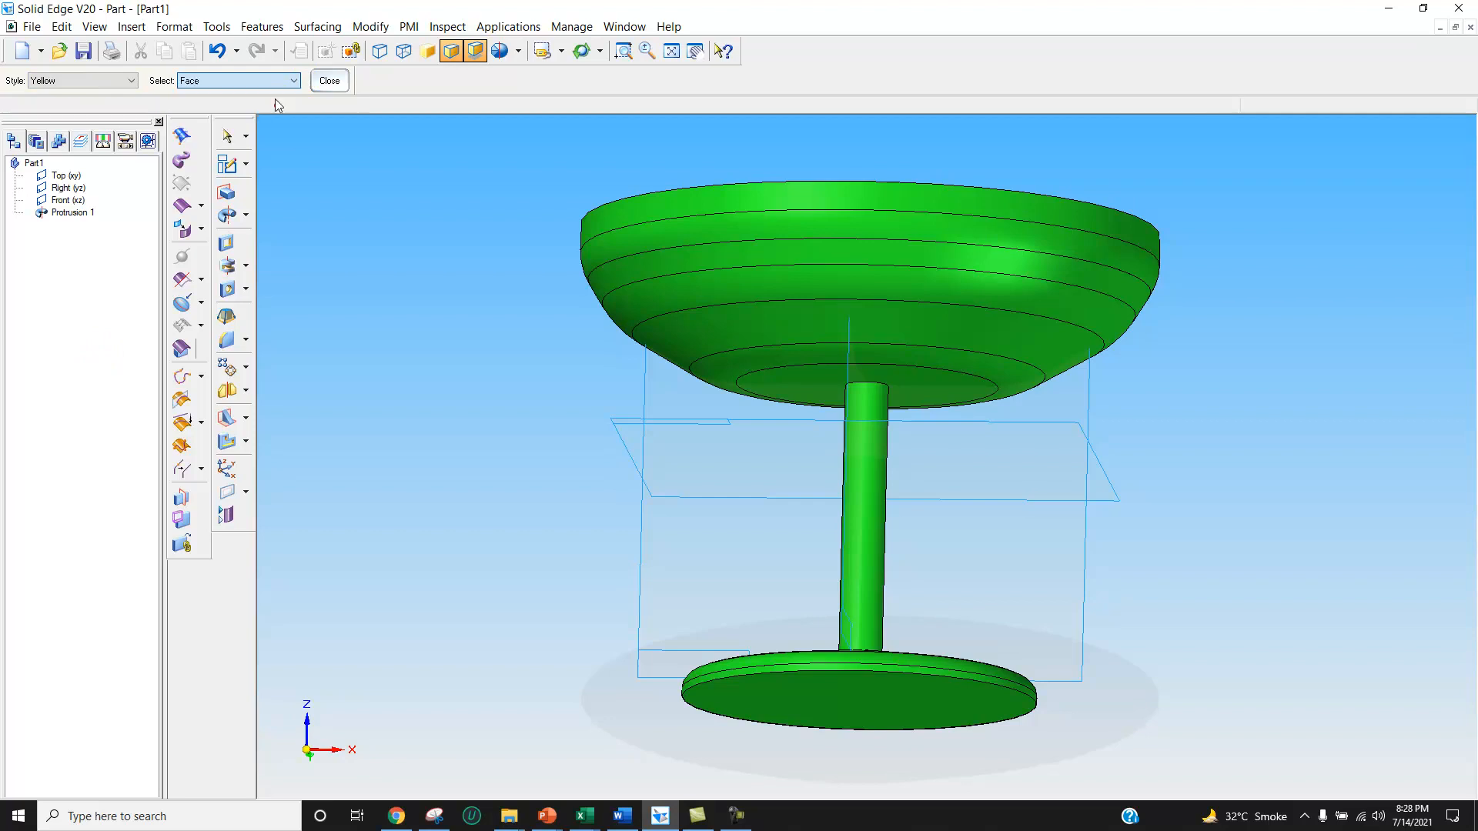
{"action": "left_click", "coordinate": [651, 235]}
{"action": "left_click", "coordinate": [693, 291]}
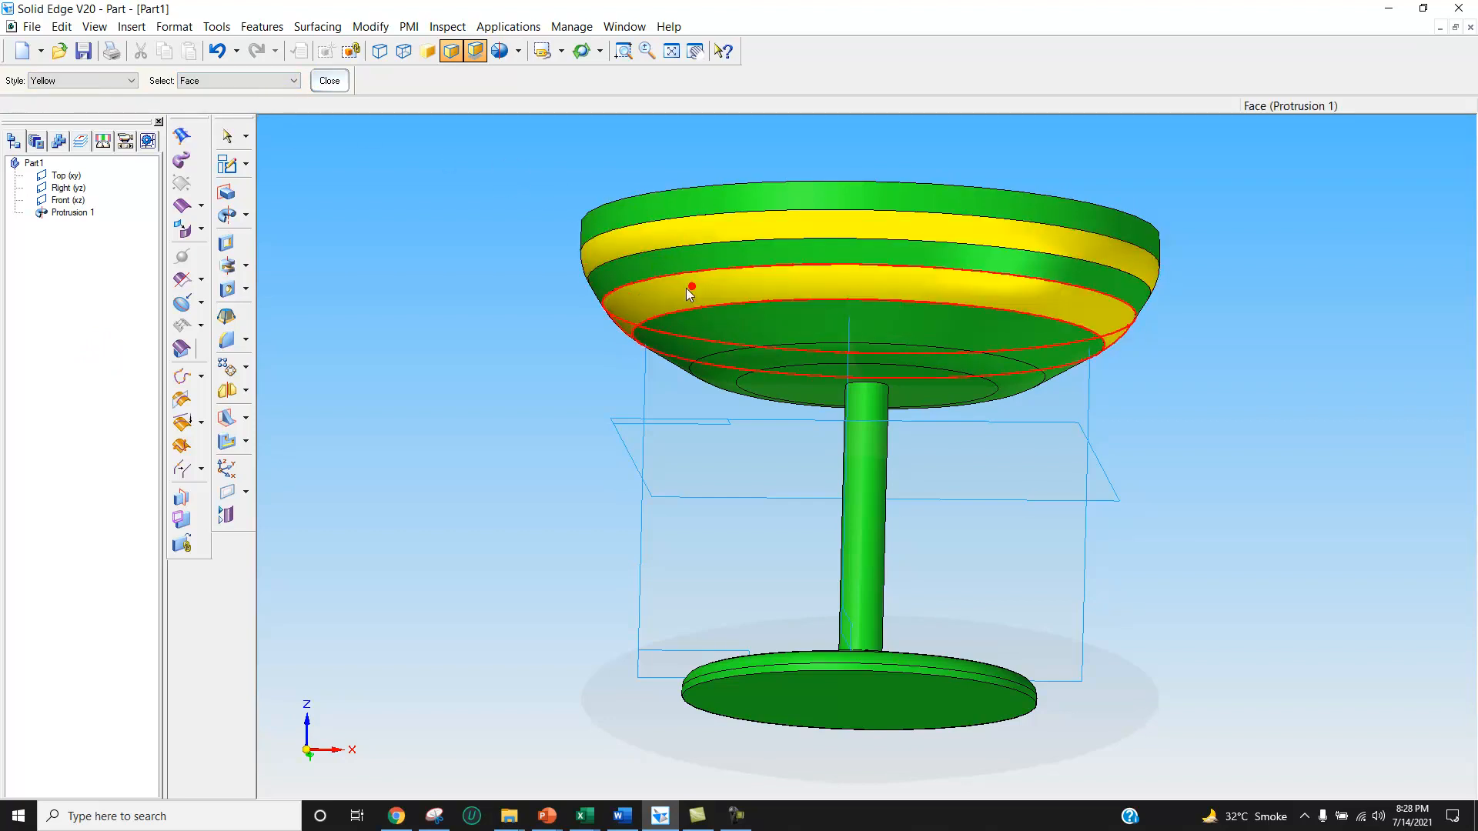
{"action": "left_click", "coordinate": [747, 367]}
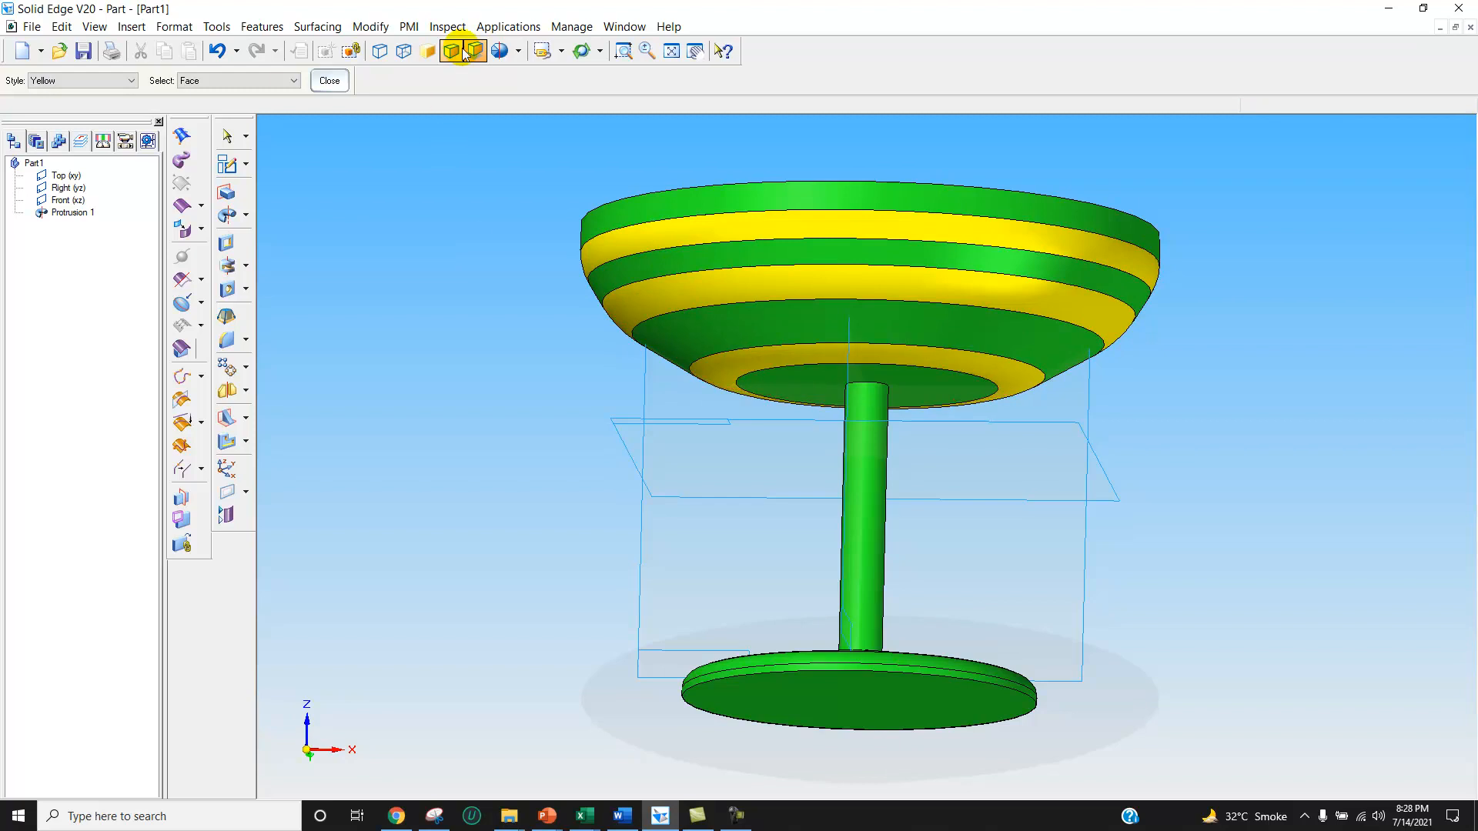
Step: Paint the rounded band around the foot's upper rim with the Yellow style
{"action": "left_click", "coordinate": [573, 46]}
{"action": "left_click_drag", "start_coordinate": [483, 120], "coordinate": [497, 163]}
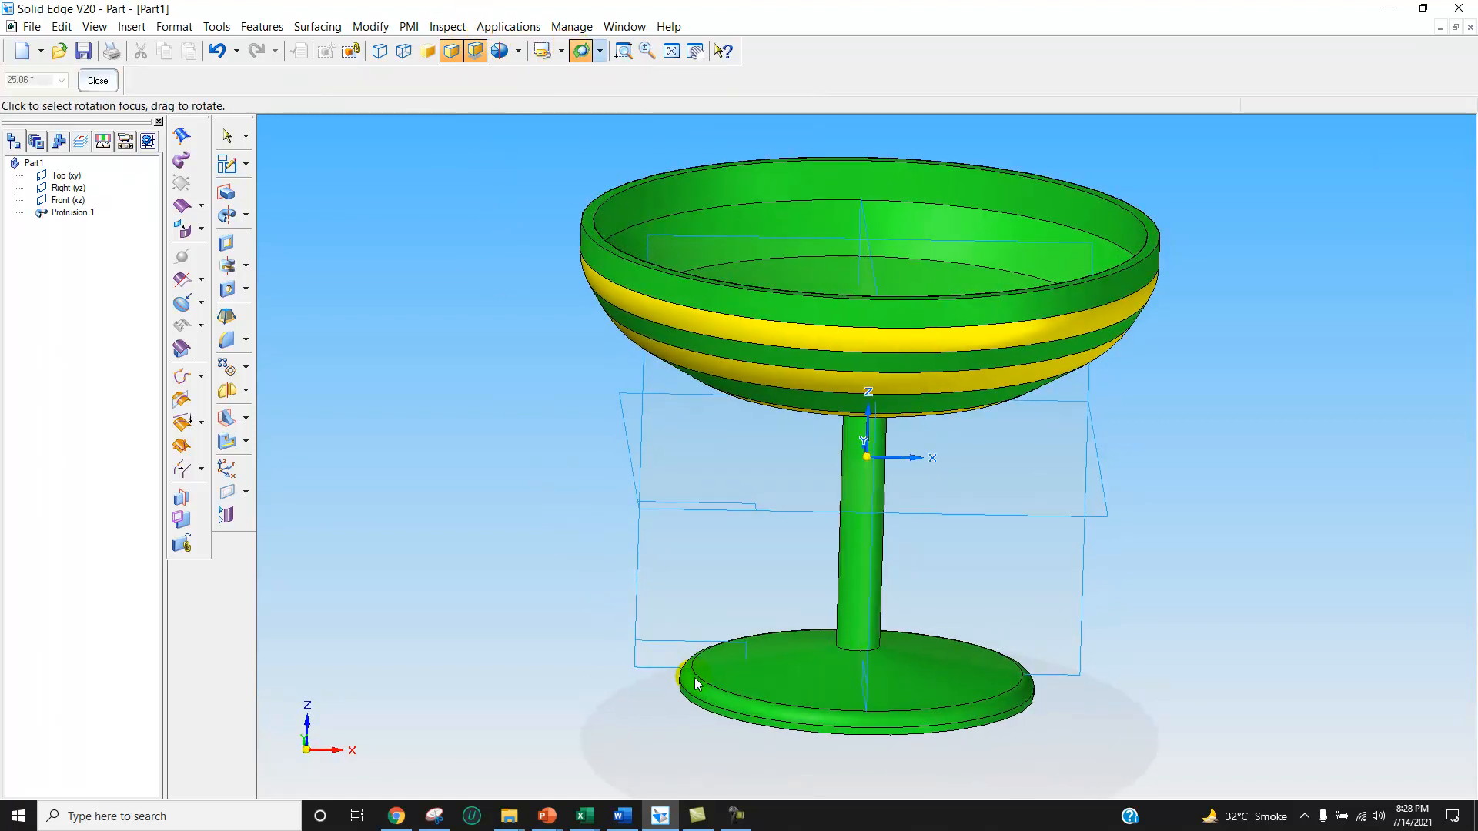
{"action": "left_click", "coordinate": [98, 80]}
{"action": "left_click", "coordinate": [703, 700]}
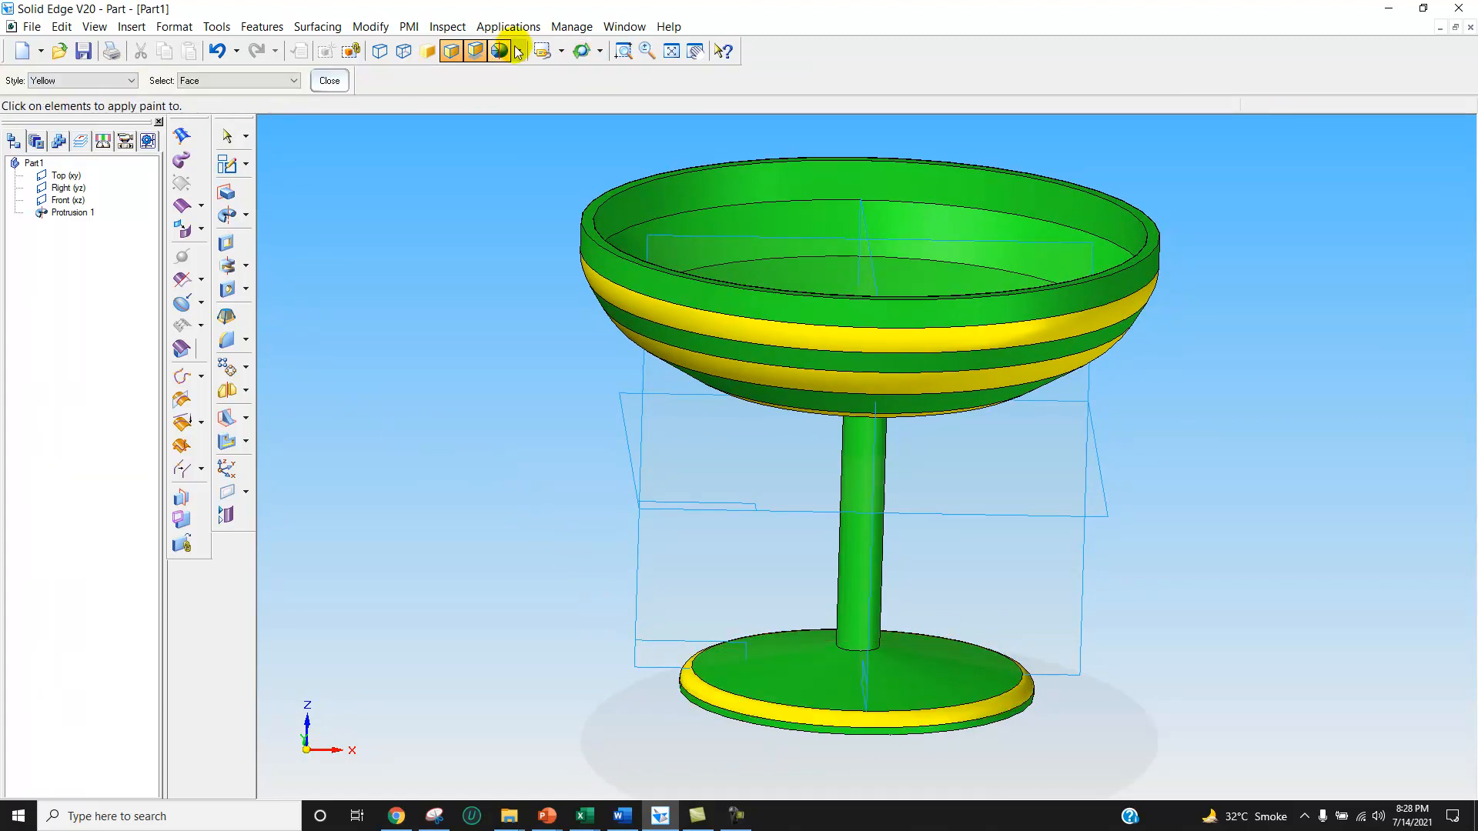
Step: Start a Round on the edge where the stem meets the bowl's underside, with a 10 mm radius
{"action": "left_click", "coordinate": [581, 51]}
{"action": "mouse_move", "coordinate": [515, 250]}
{"action": "left_mouse_down"}
{"action": "mouse_move", "coordinate": [519, 326]}
{"action": "mouse_move", "coordinate": [512, 277]}
{"action": "left_mouse_up"}
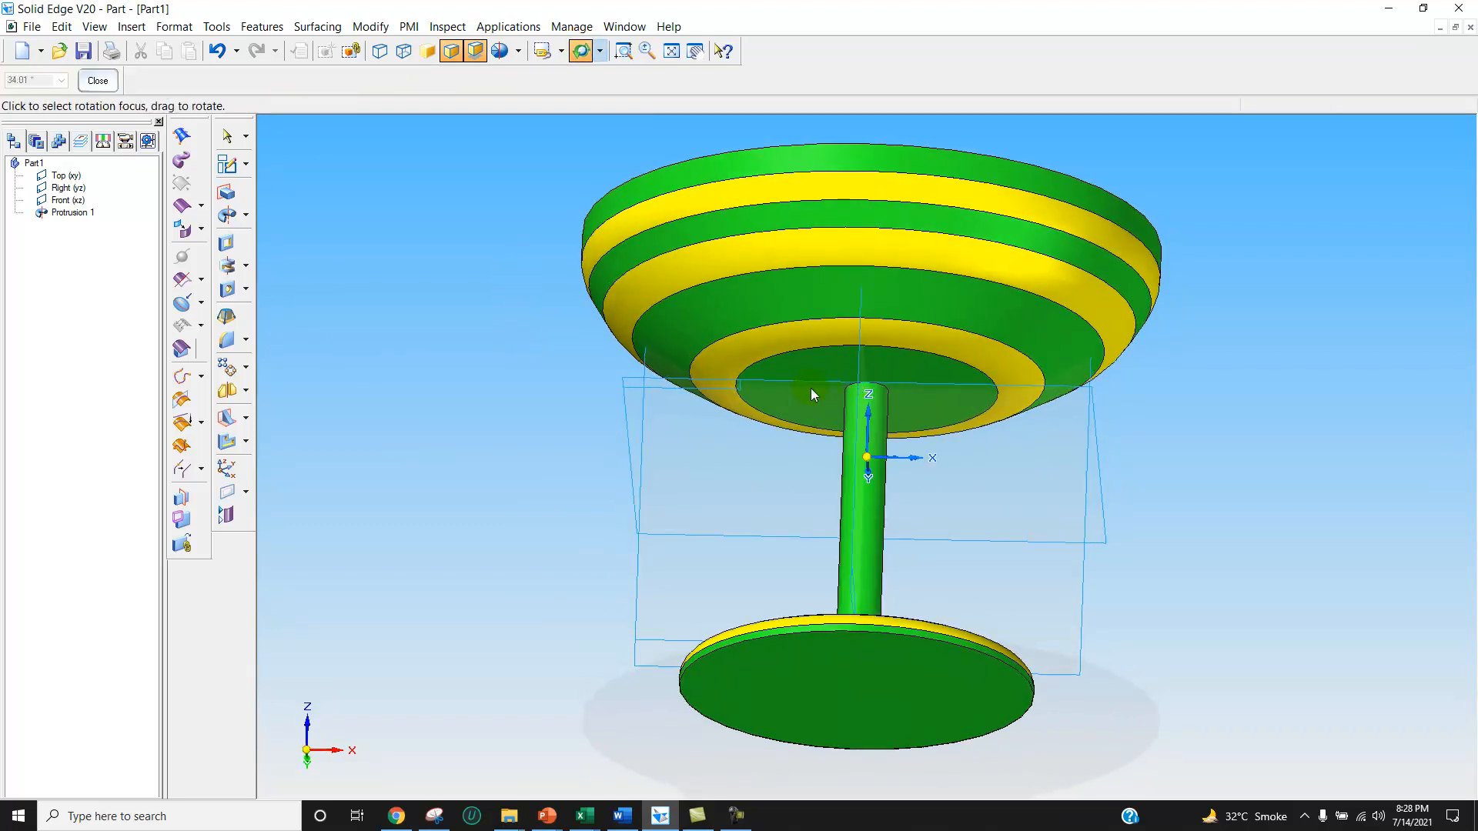
{"action": "left_click", "coordinate": [228, 341]}
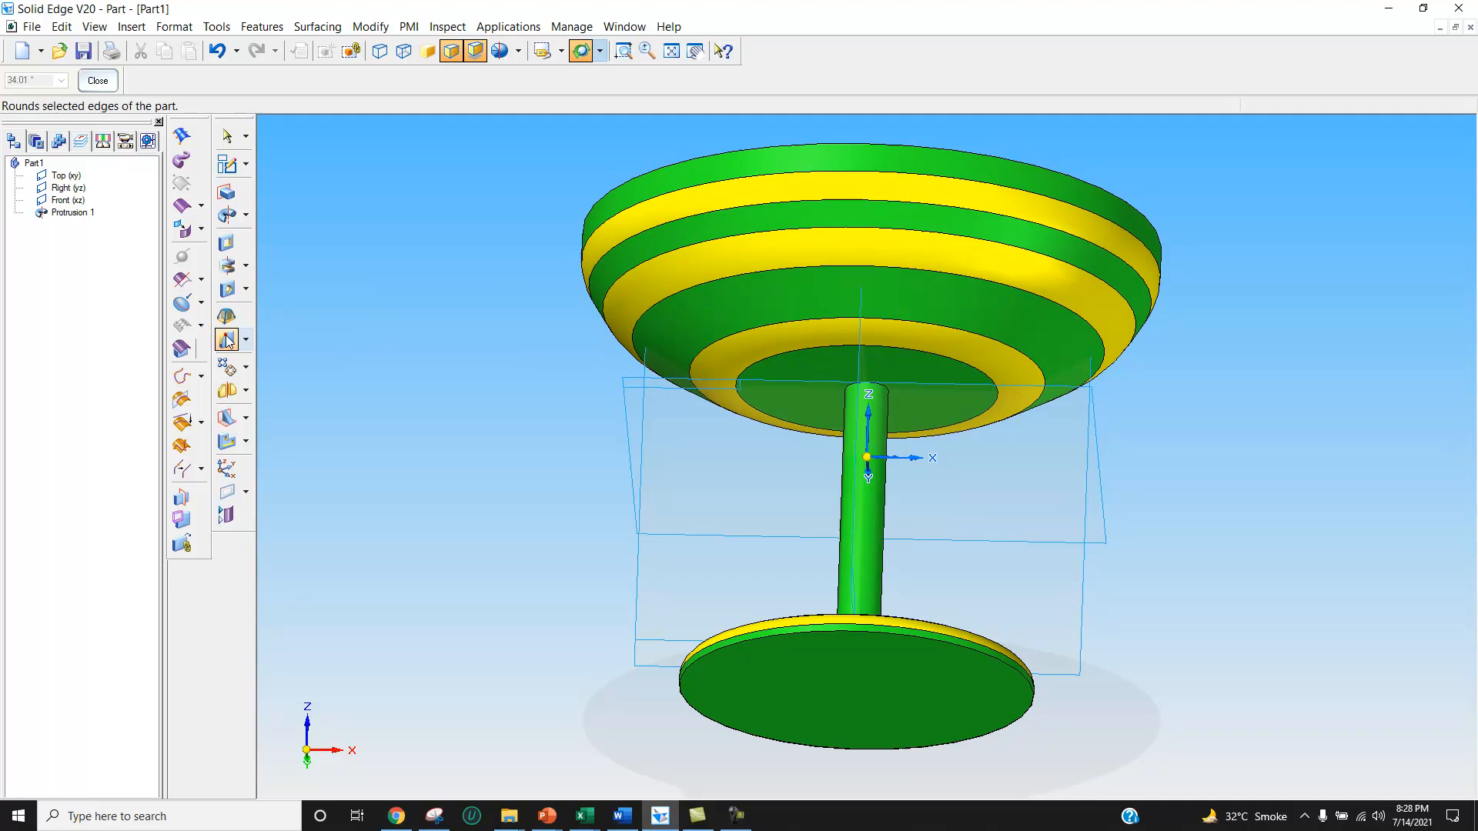
{"action": "left_click", "coordinate": [884, 391]}
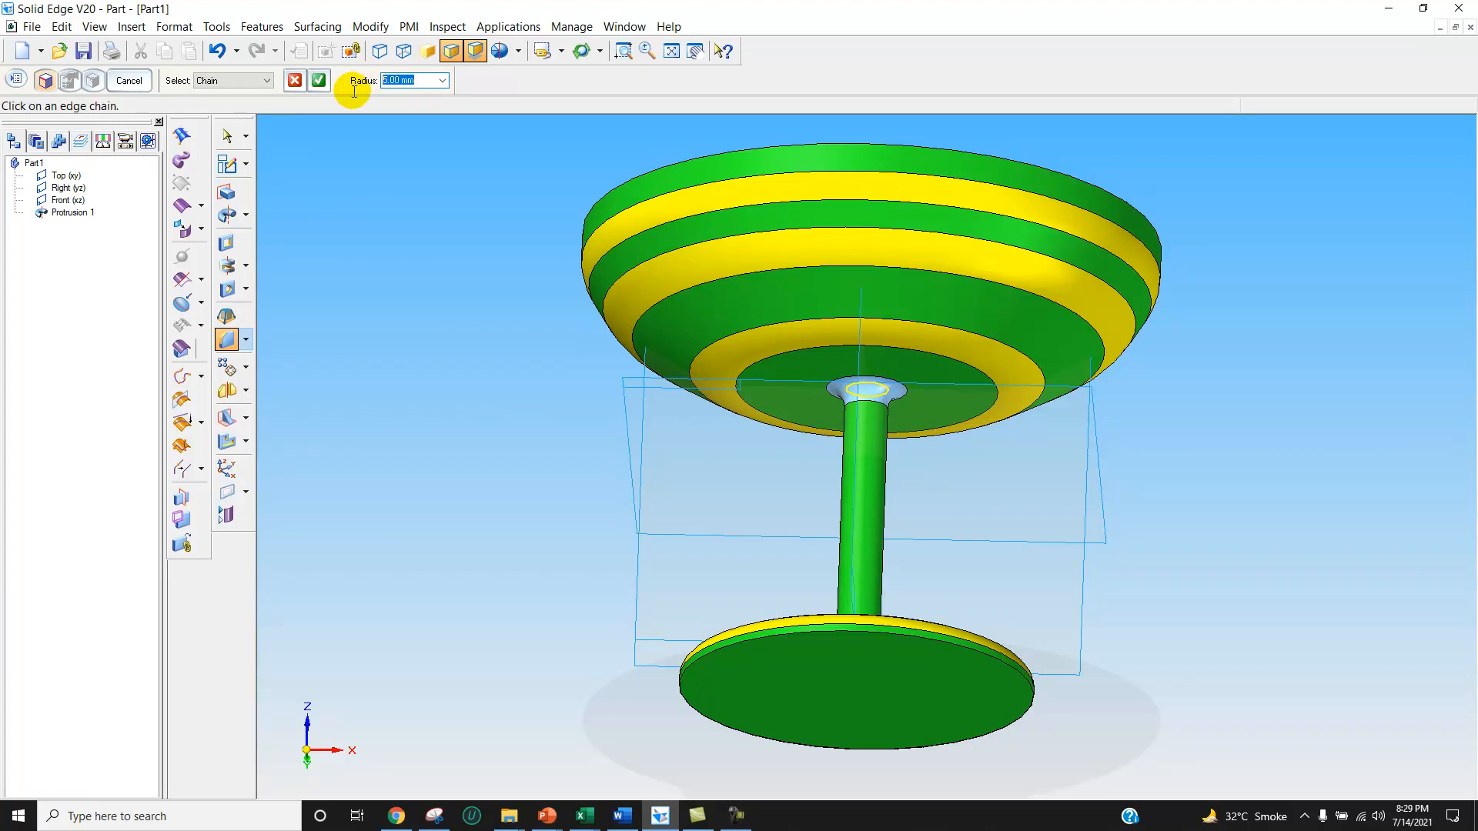
{"action": "type", "text": "10"}
{"action": "key", "text": "Return"}
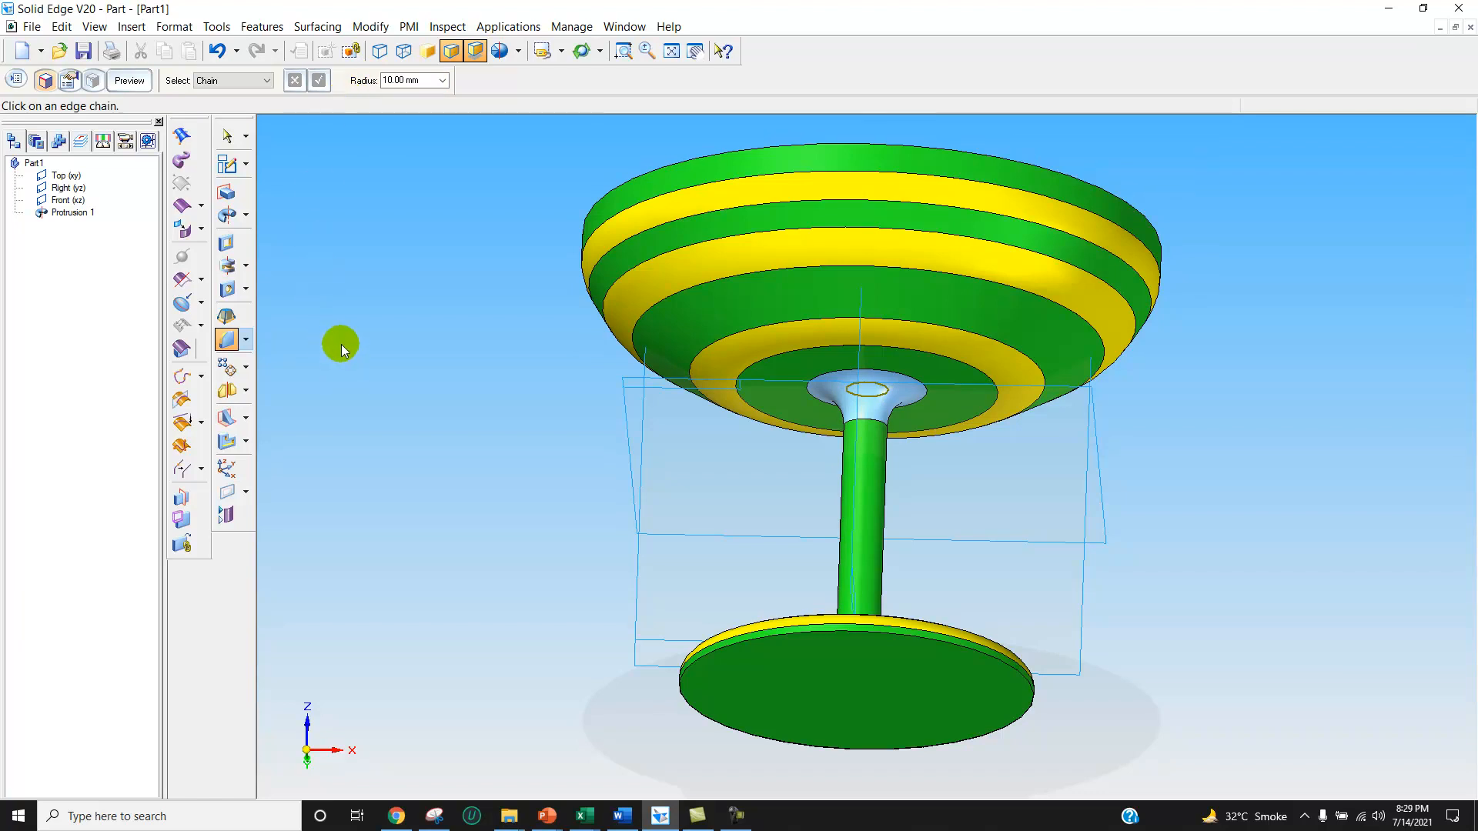
Step: Add the edge where the stem meets the foot to the 10 mm Round and finish the feature
{"action": "left_click", "coordinate": [582, 51]}
{"action": "left_click_drag", "start_coordinate": [524, 177], "coordinate": [530, 281]}
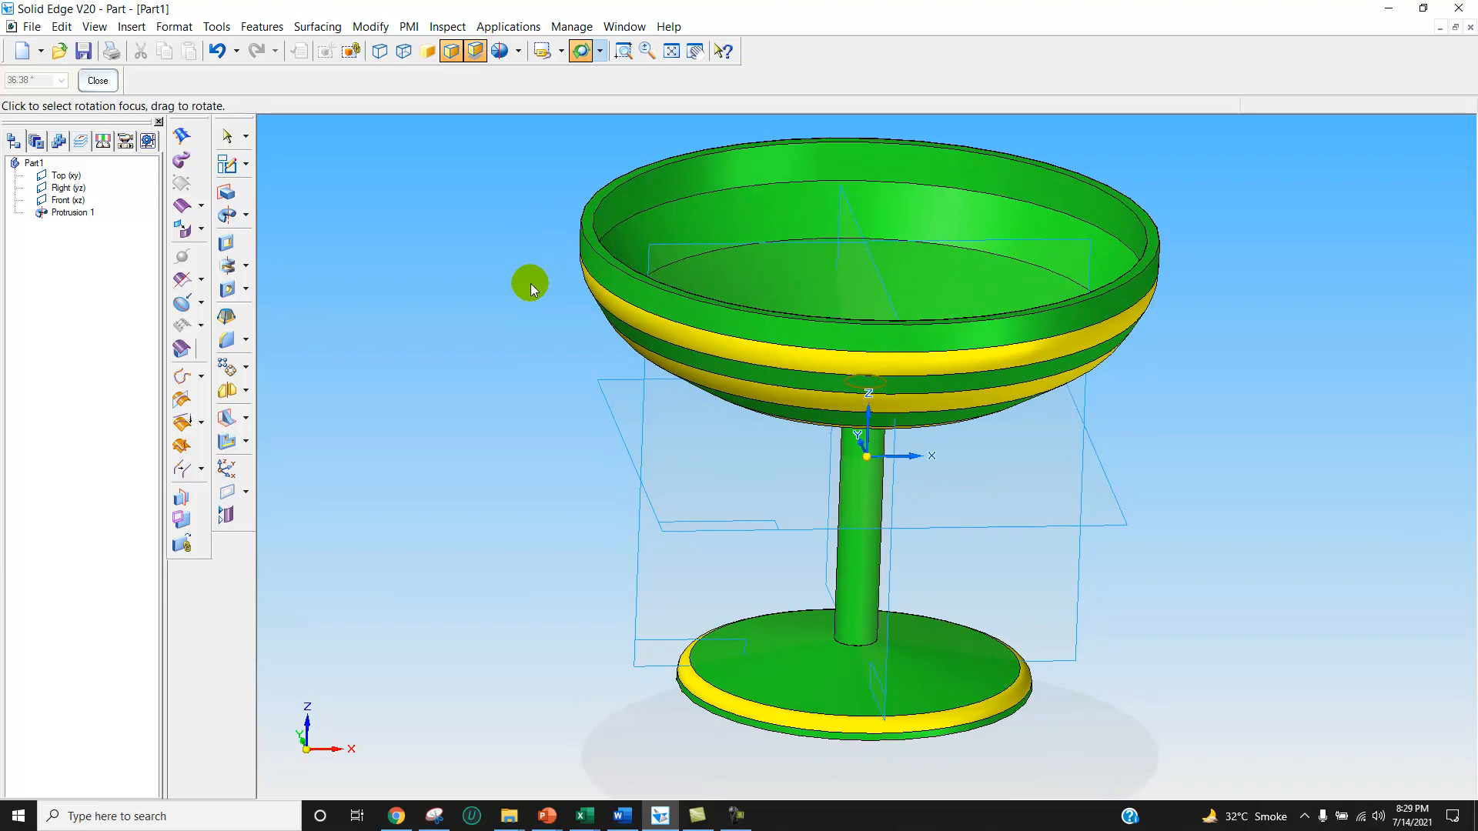
{"action": "key", "text": "Escape"}
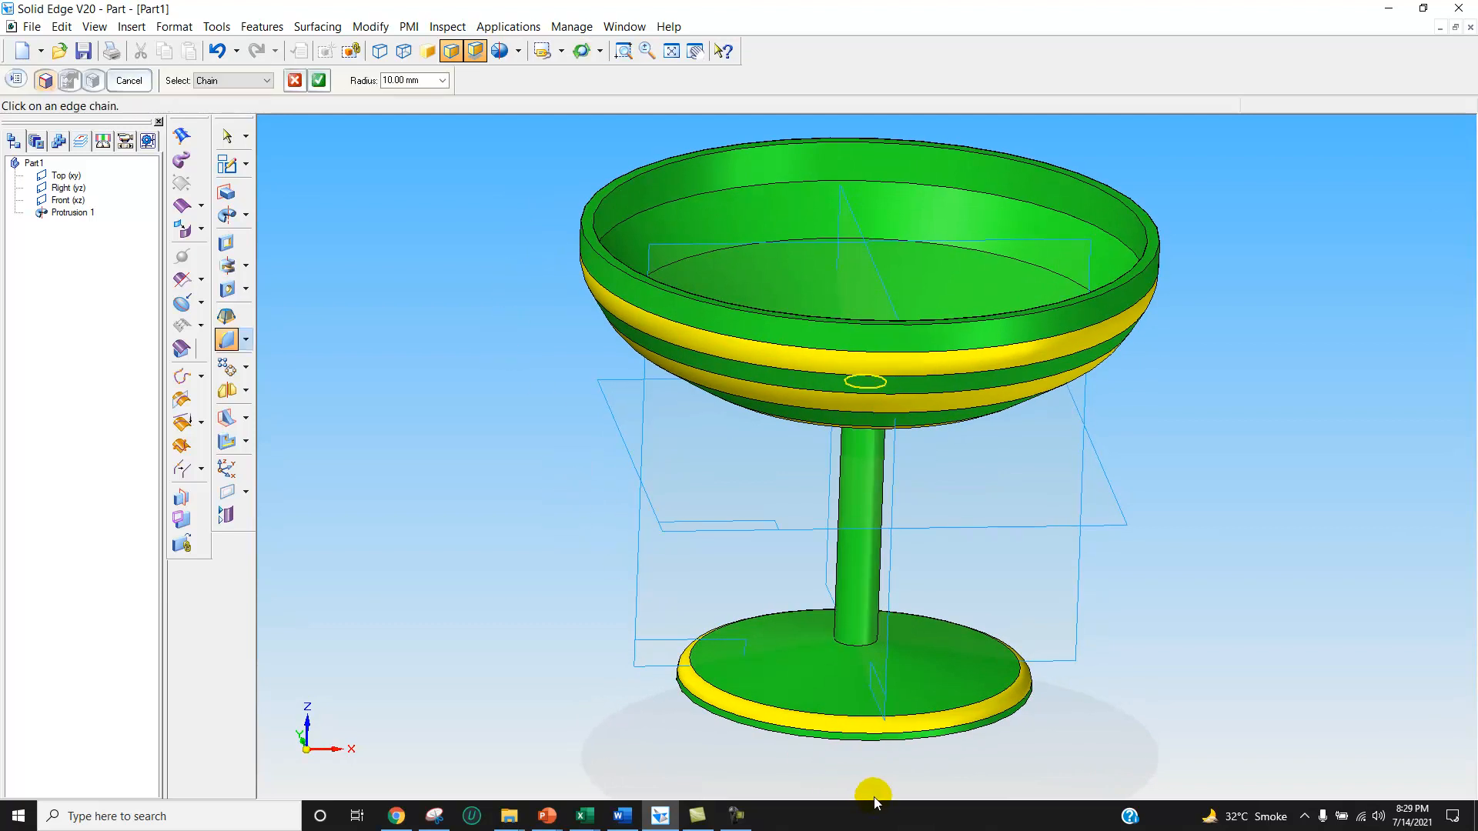
{"action": "left_click", "coordinate": [868, 645]}
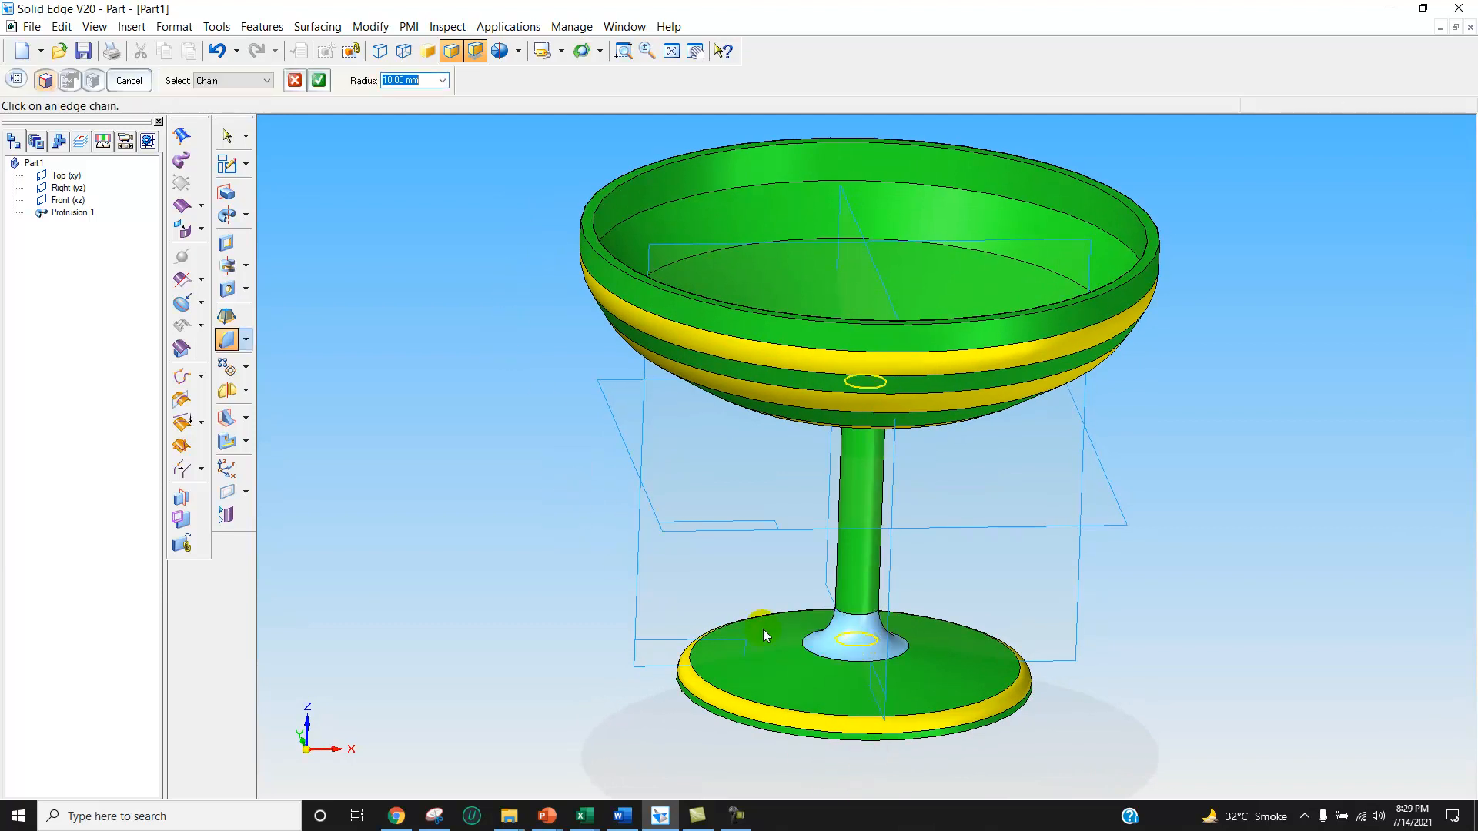
{"action": "left_click", "coordinate": [320, 80]}
{"action": "left_click", "coordinate": [129, 80]}
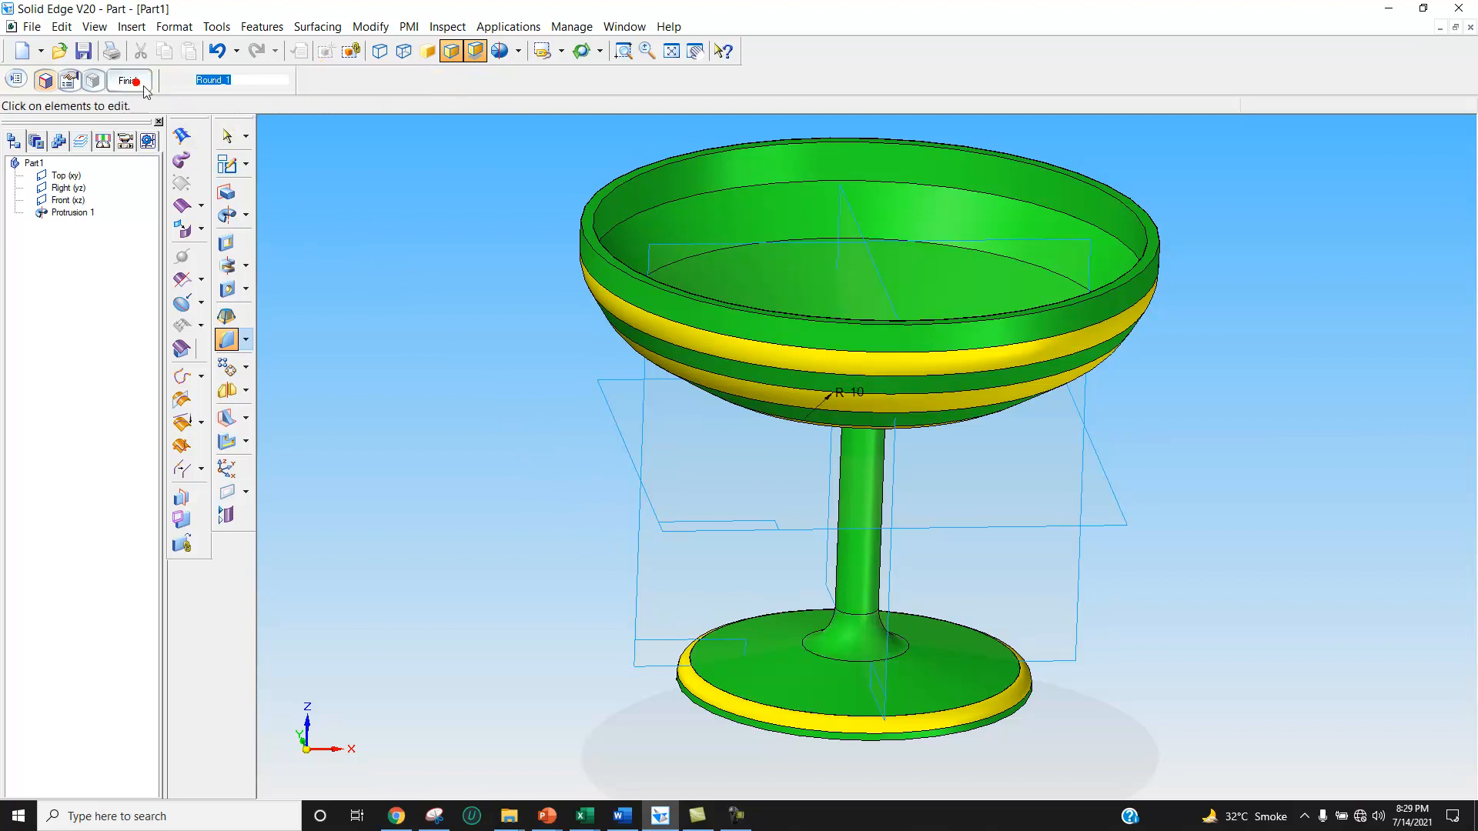
{"action": "left_click", "coordinate": [581, 51]}
{"action": "left_click_drag", "start_coordinate": [485, 365], "coordinate": [428, 298]}
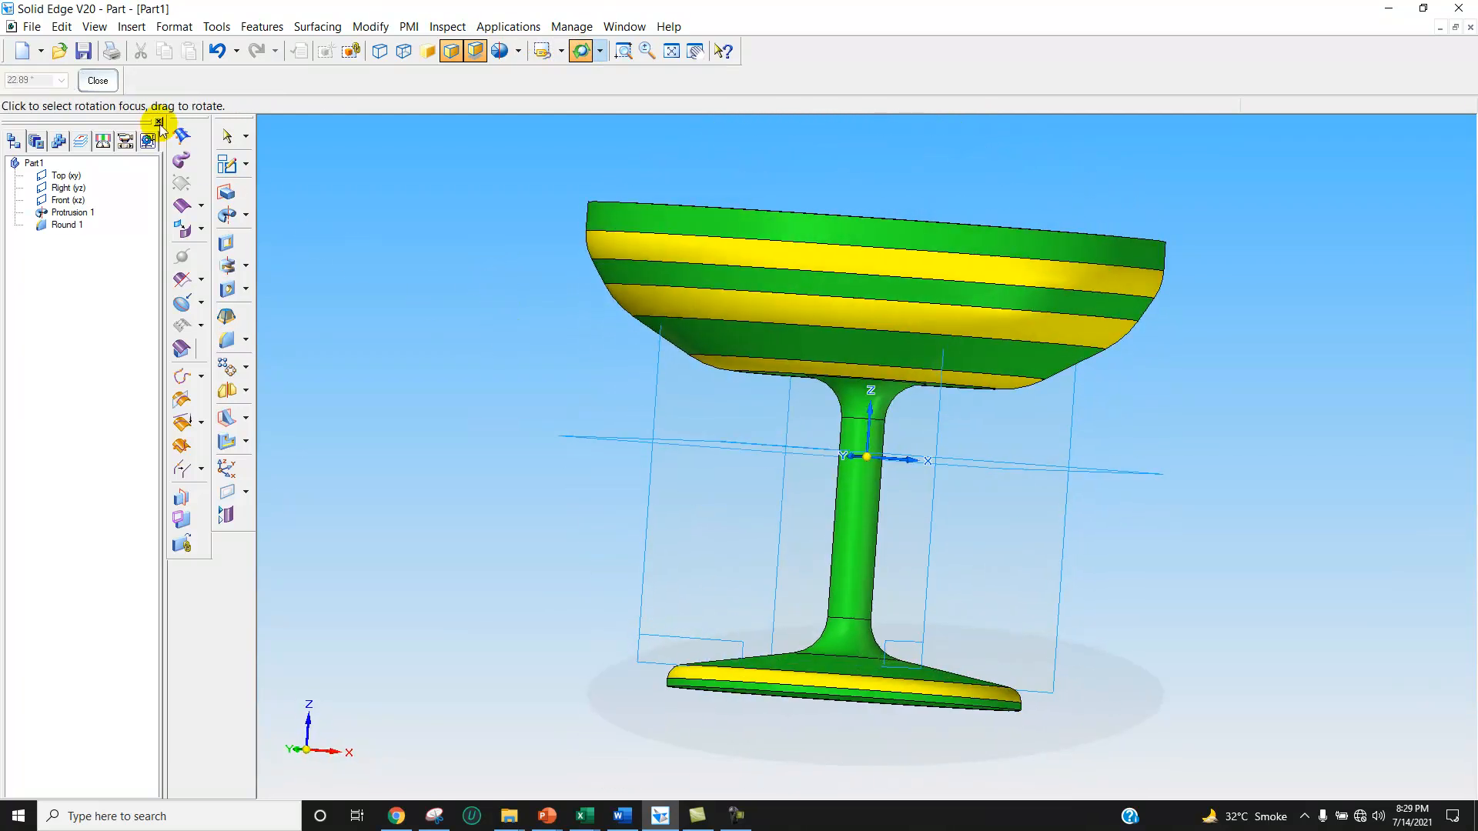
Step: Paint the two rounded transitions where the stem meets the bowl and the foot with the Red style, limiting the selection to faces
{"action": "left_click", "coordinate": [98, 80]}
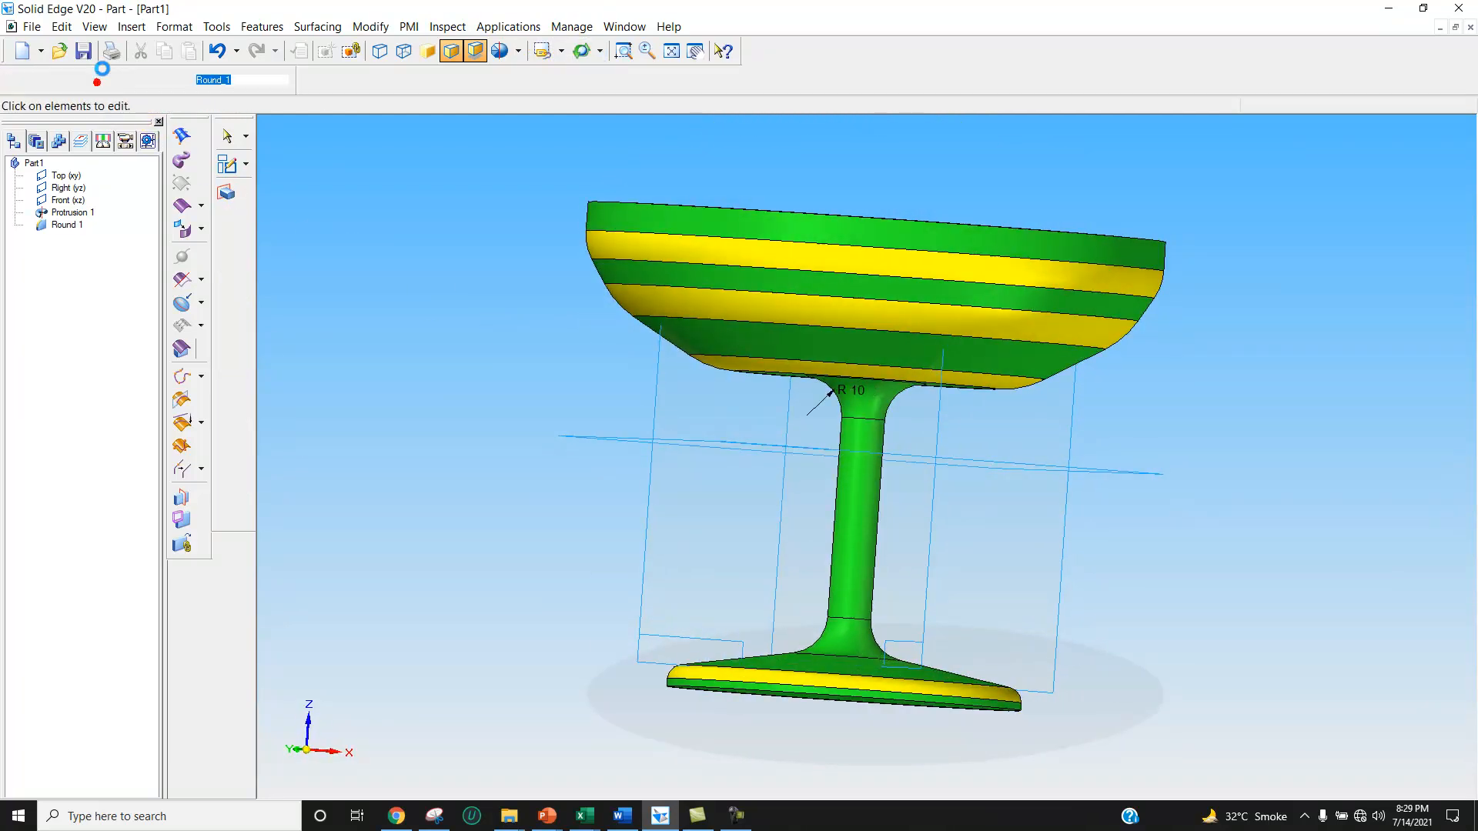
{"action": "left_click", "coordinate": [173, 27]}
{"action": "left_click", "coordinate": [194, 63]}
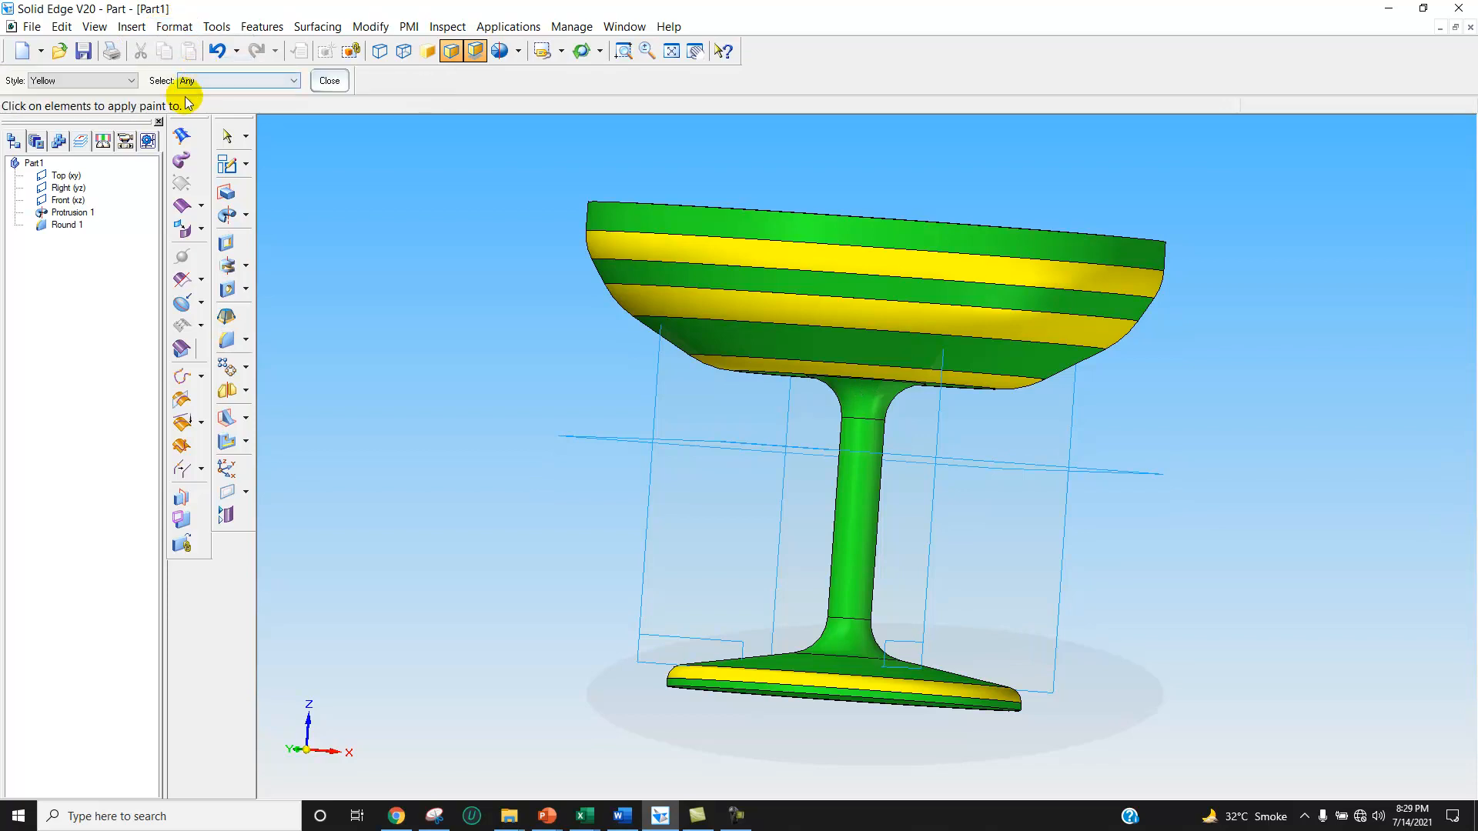
{"action": "left_click", "coordinate": [130, 80]}
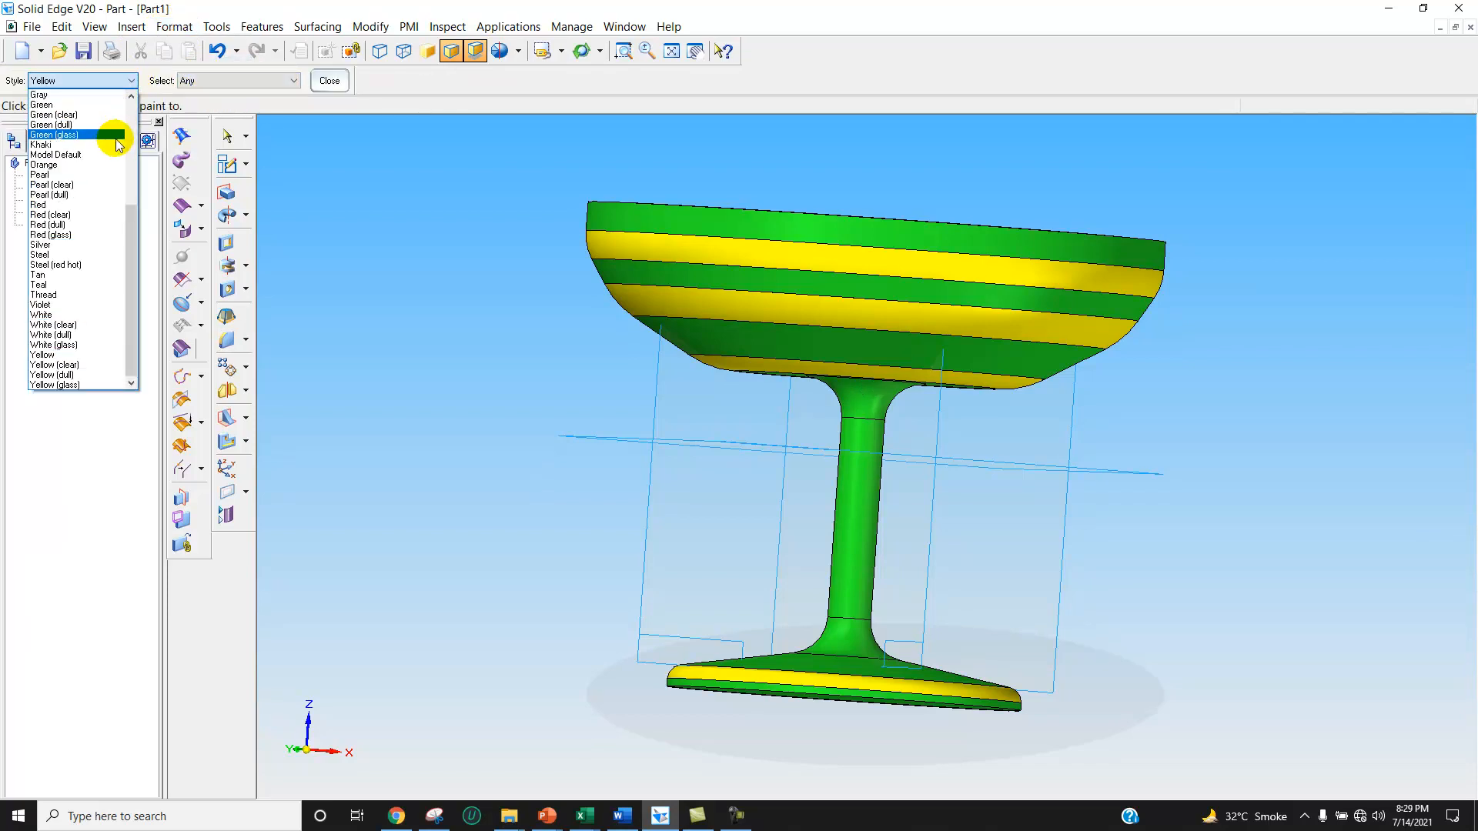
{"action": "left_click_drag", "start_coordinate": [134, 218], "coordinate": [149, 184]}
{"action": "left_click", "coordinate": [68, 254]}
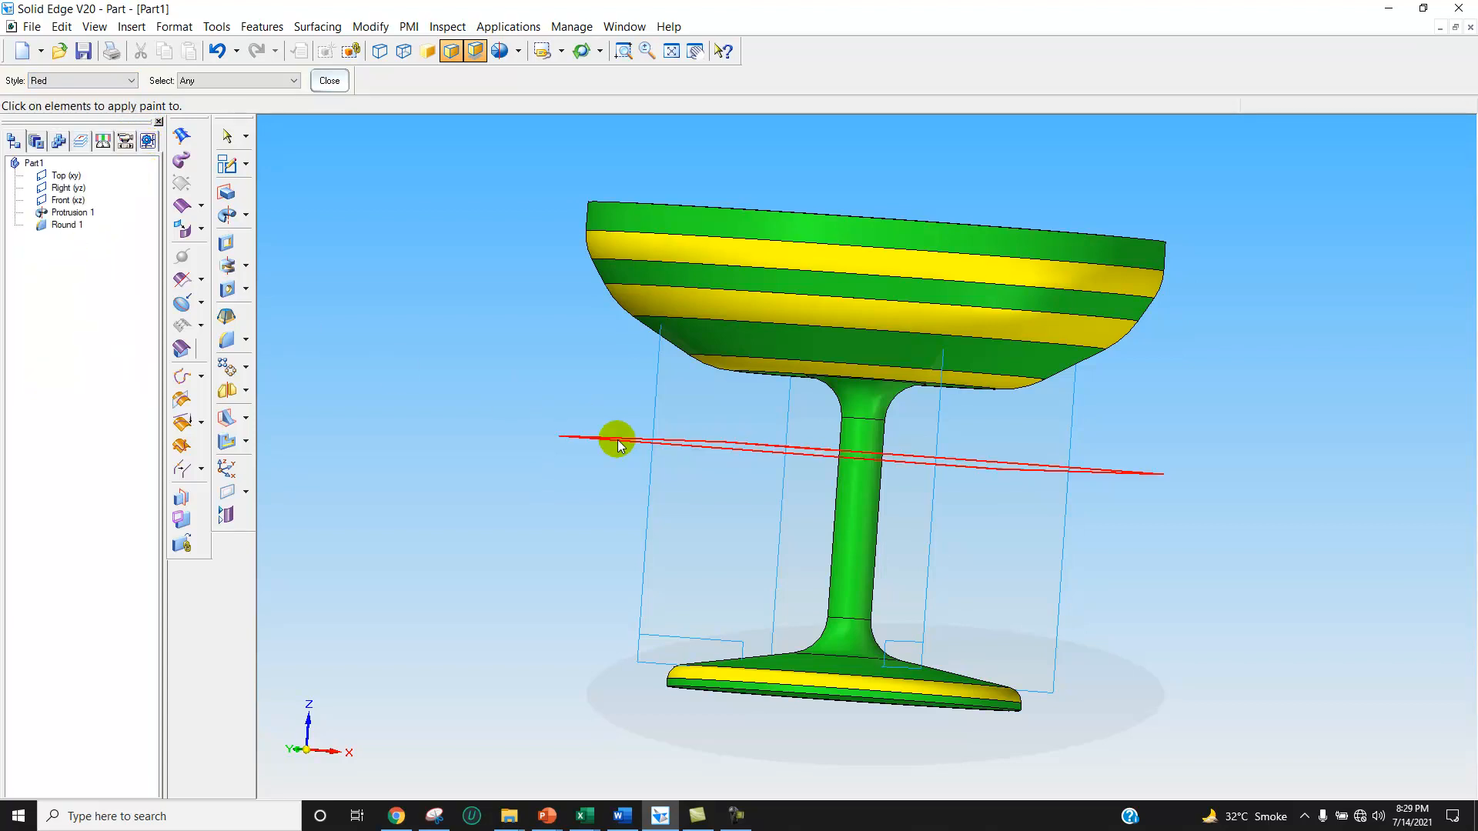
{"action": "left_click", "coordinate": [293, 80]}
{"action": "left_click", "coordinate": [283, 119]}
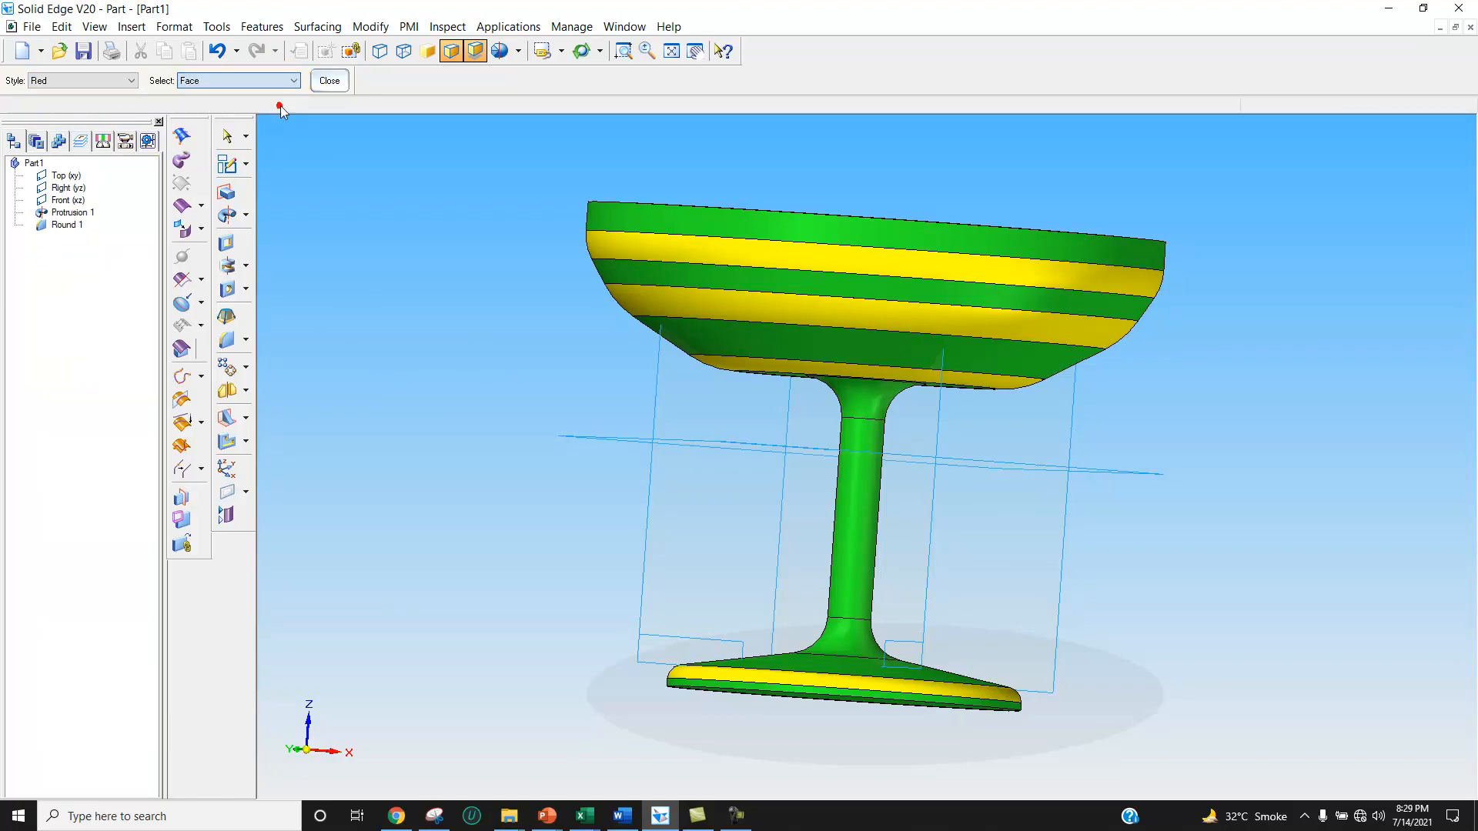
{"action": "left_click", "coordinate": [843, 635]}
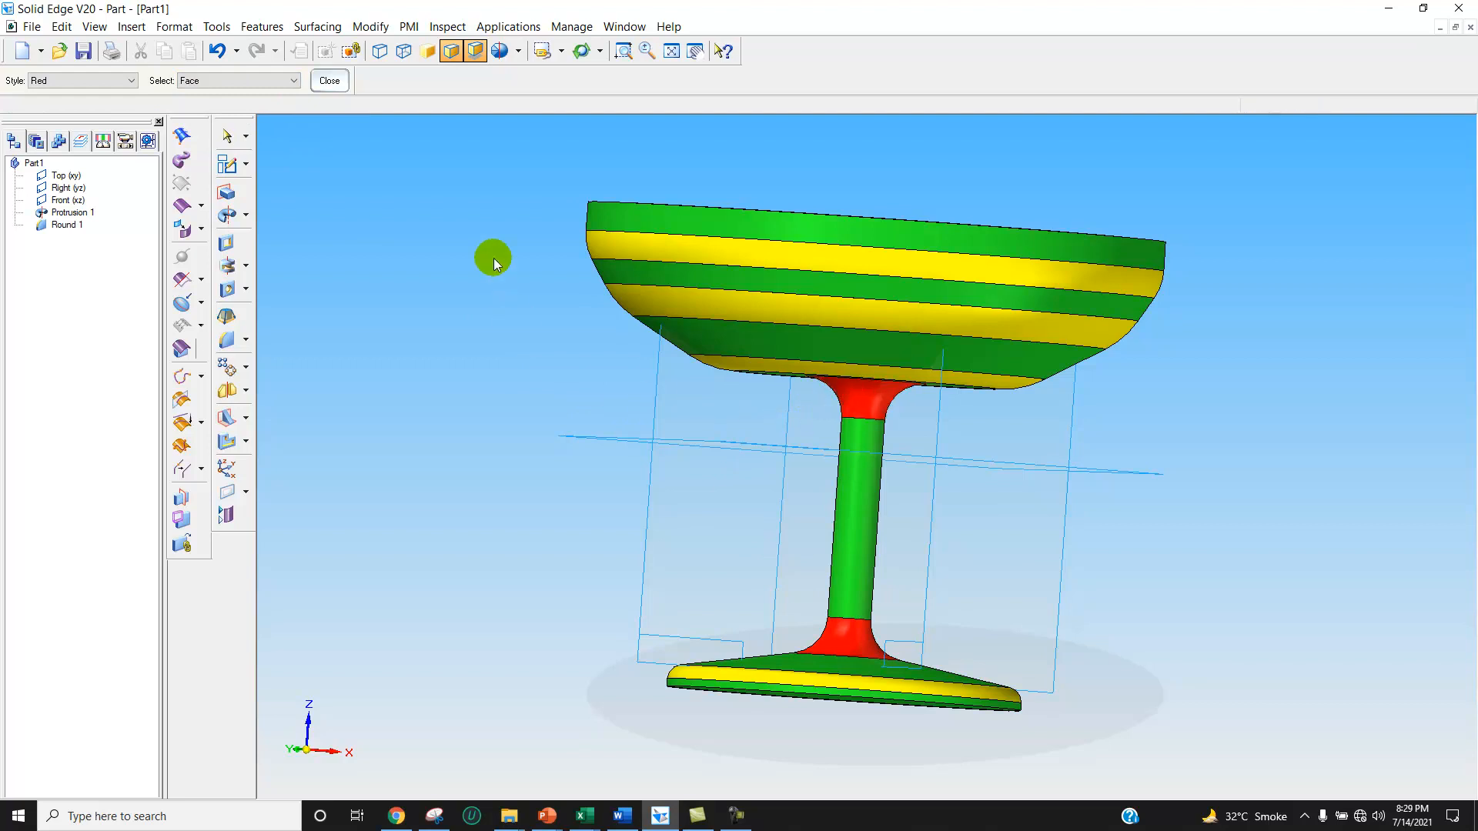
Step: Turn off the floor shadow and display the goblet shaded without visible edges
{"action": "left_click", "coordinate": [581, 51]}
{"action": "left_click_drag", "start_coordinate": [407, 459], "coordinate": [311, 470]}
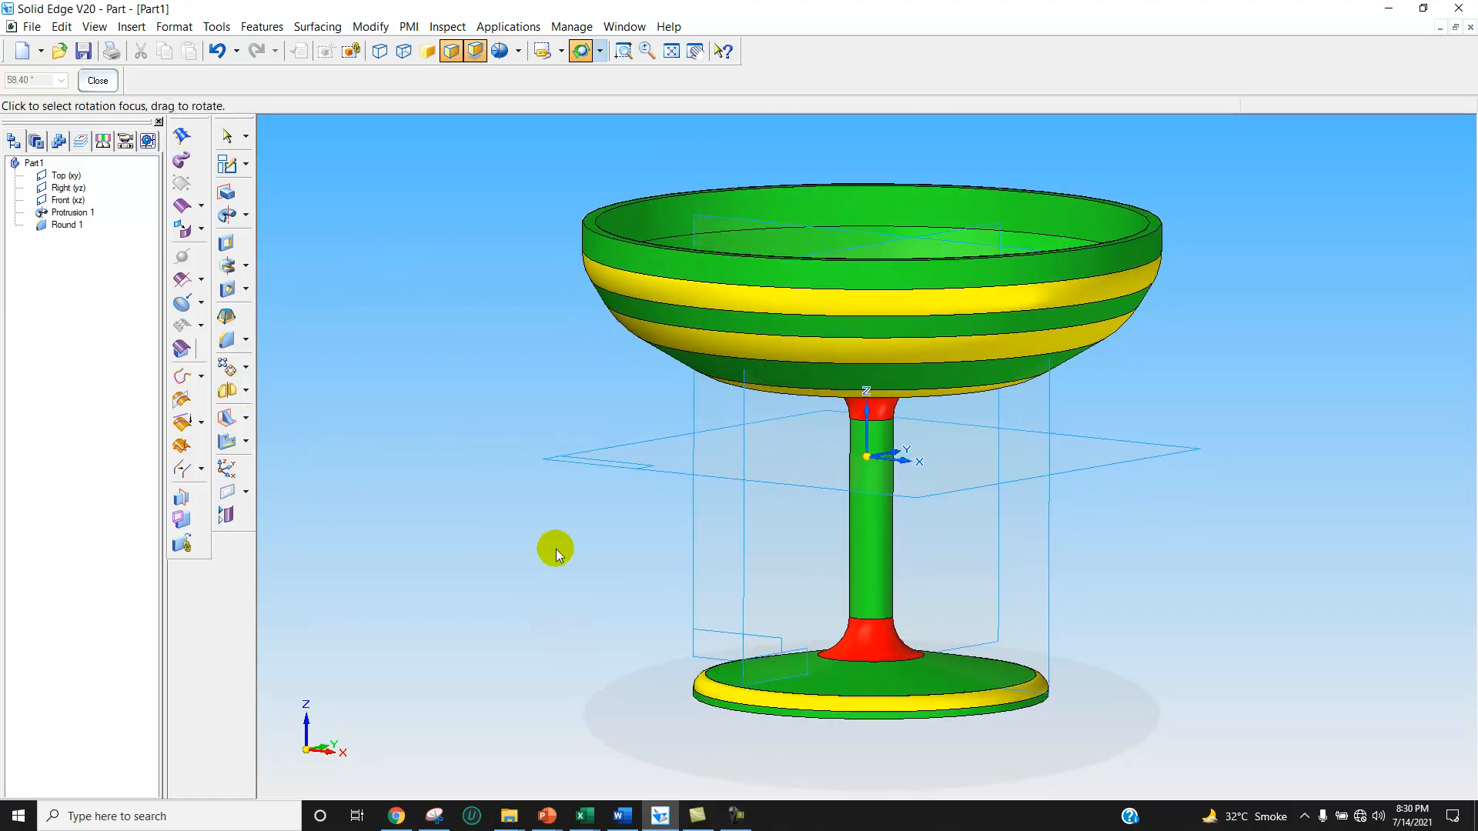
{"action": "left_click", "coordinate": [471, 54]}
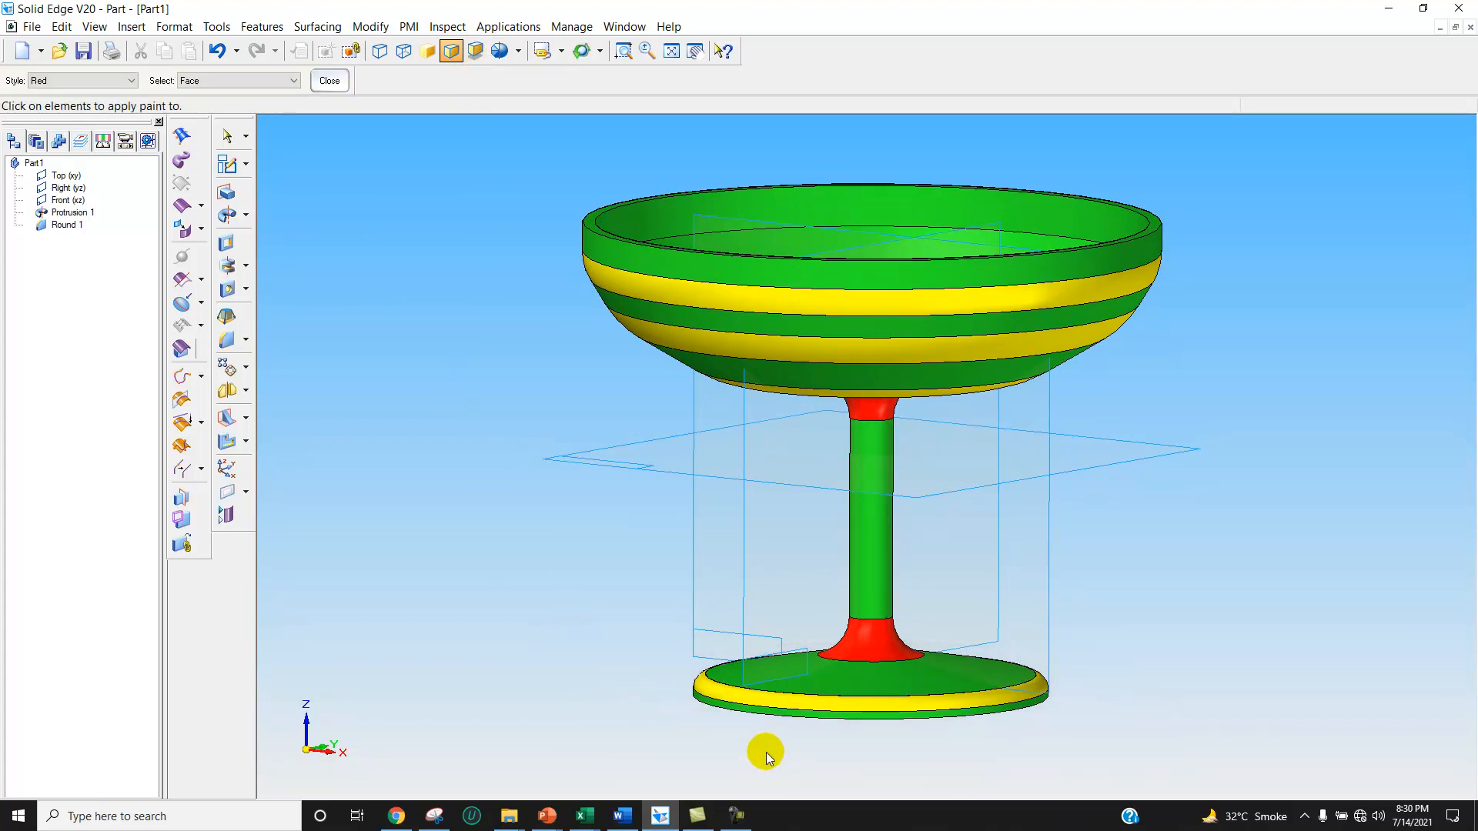
{"action": "left_click", "coordinate": [427, 52]}
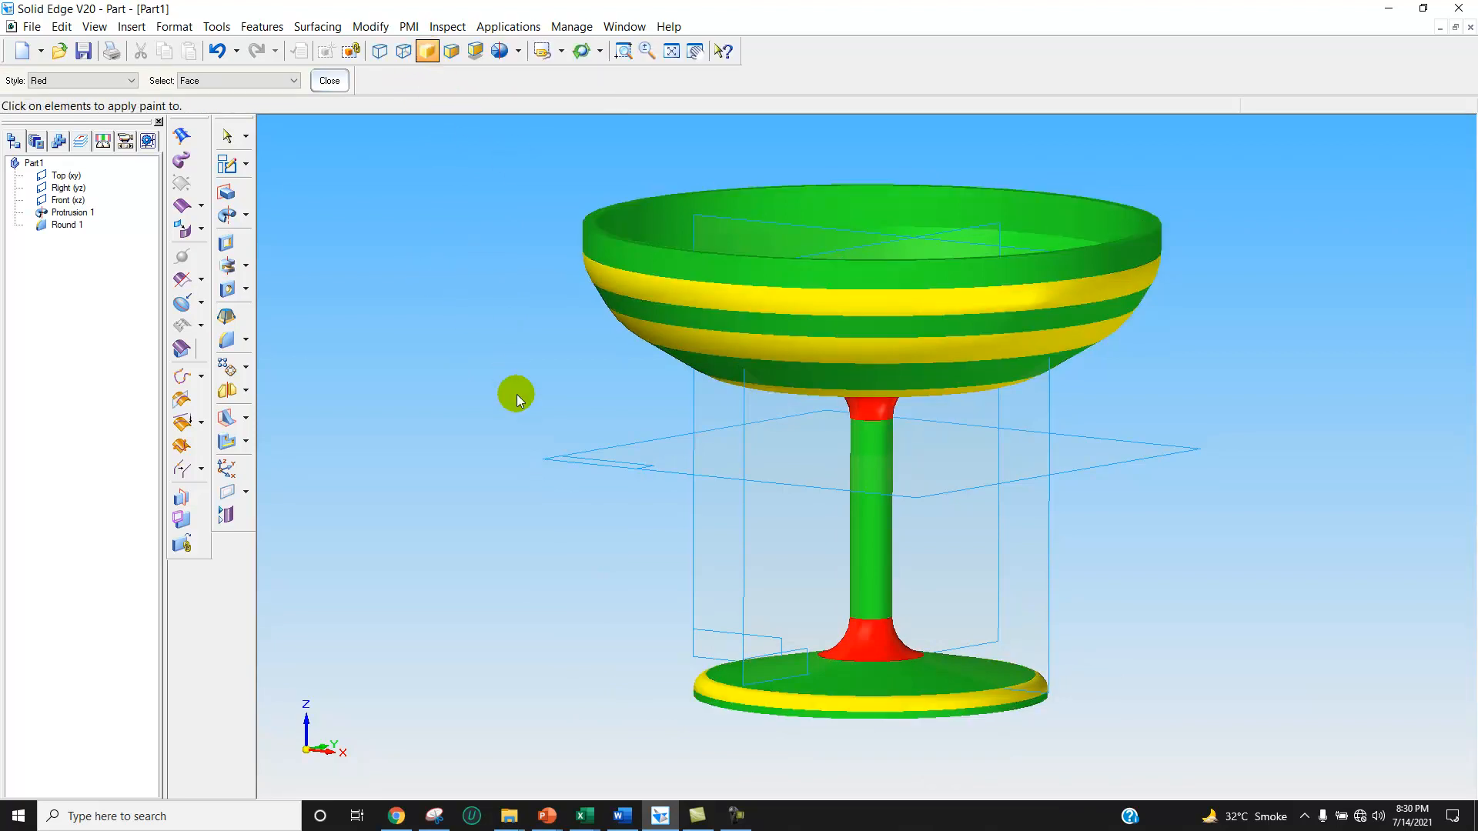
Step: Hide all reference planes around the goblet
{"action": "left_click", "coordinate": [581, 52]}
{"action": "mouse_move", "coordinate": [548, 121]}
{"action": "left_mouse_down"}
{"action": "mouse_move", "coordinate": [539, 265]}
{"action": "mouse_move", "coordinate": [530, 158]}
{"action": "mouse_move", "coordinate": [545, 113]}
{"action": "left_mouse_up"}
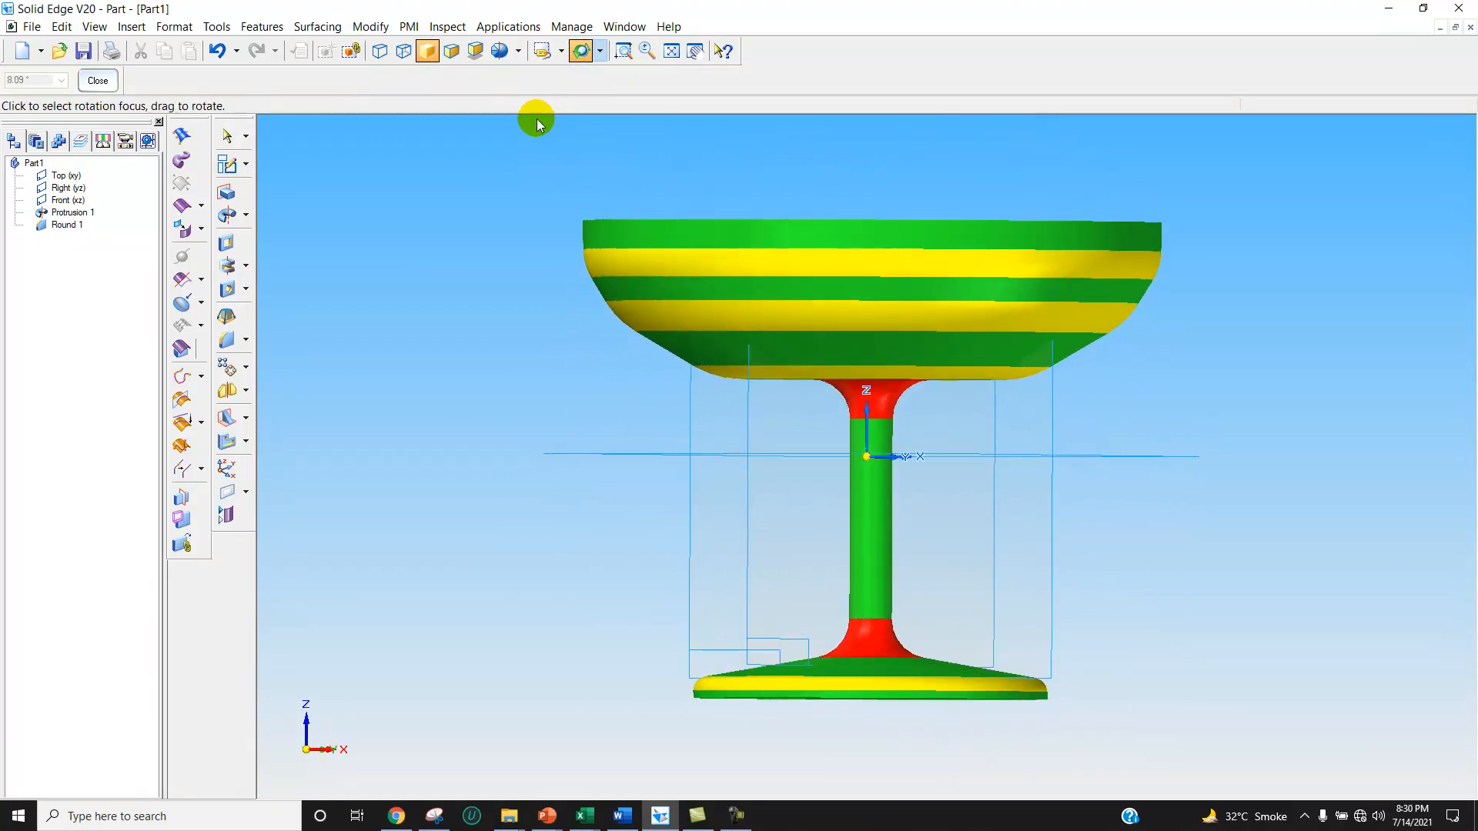
{"action": "left_click", "coordinate": [208, 27]}
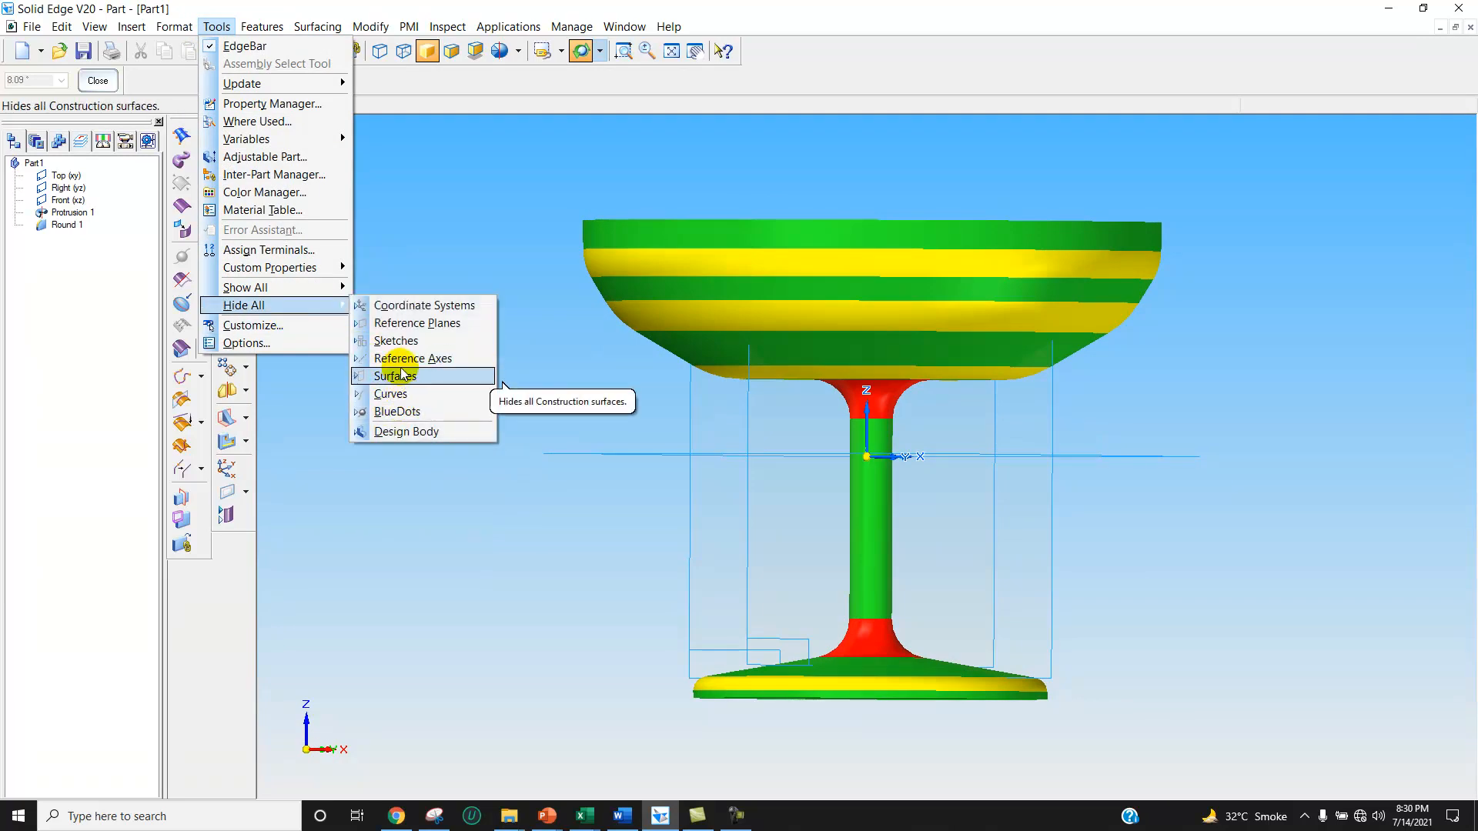
{"action": "left_click", "coordinate": [409, 325]}
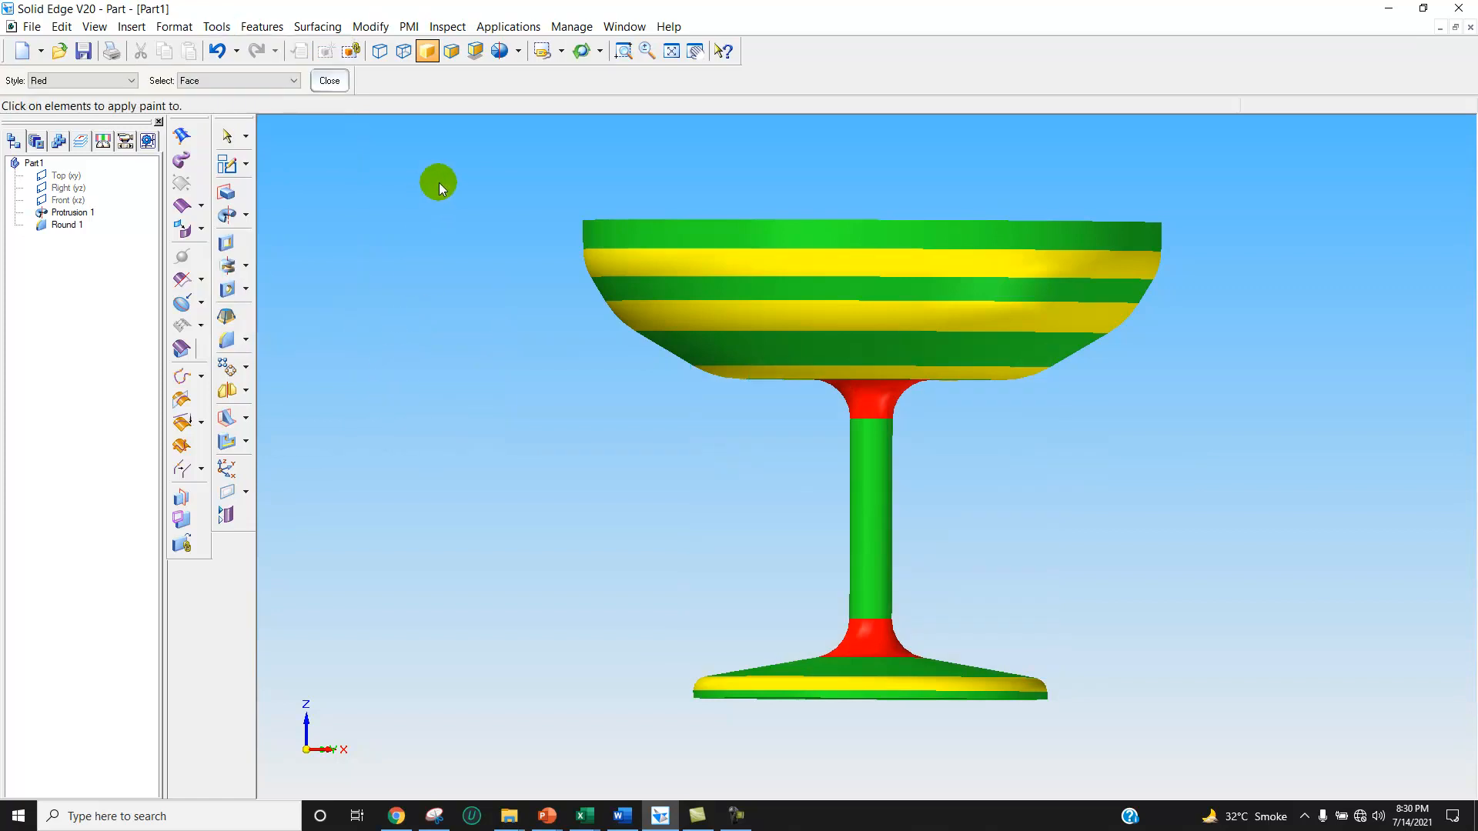
Step: Examine the finished goblet in the dimetric view and from below, including the undersides of the bowl and foot
{"action": "left_click", "coordinate": [563, 52]}
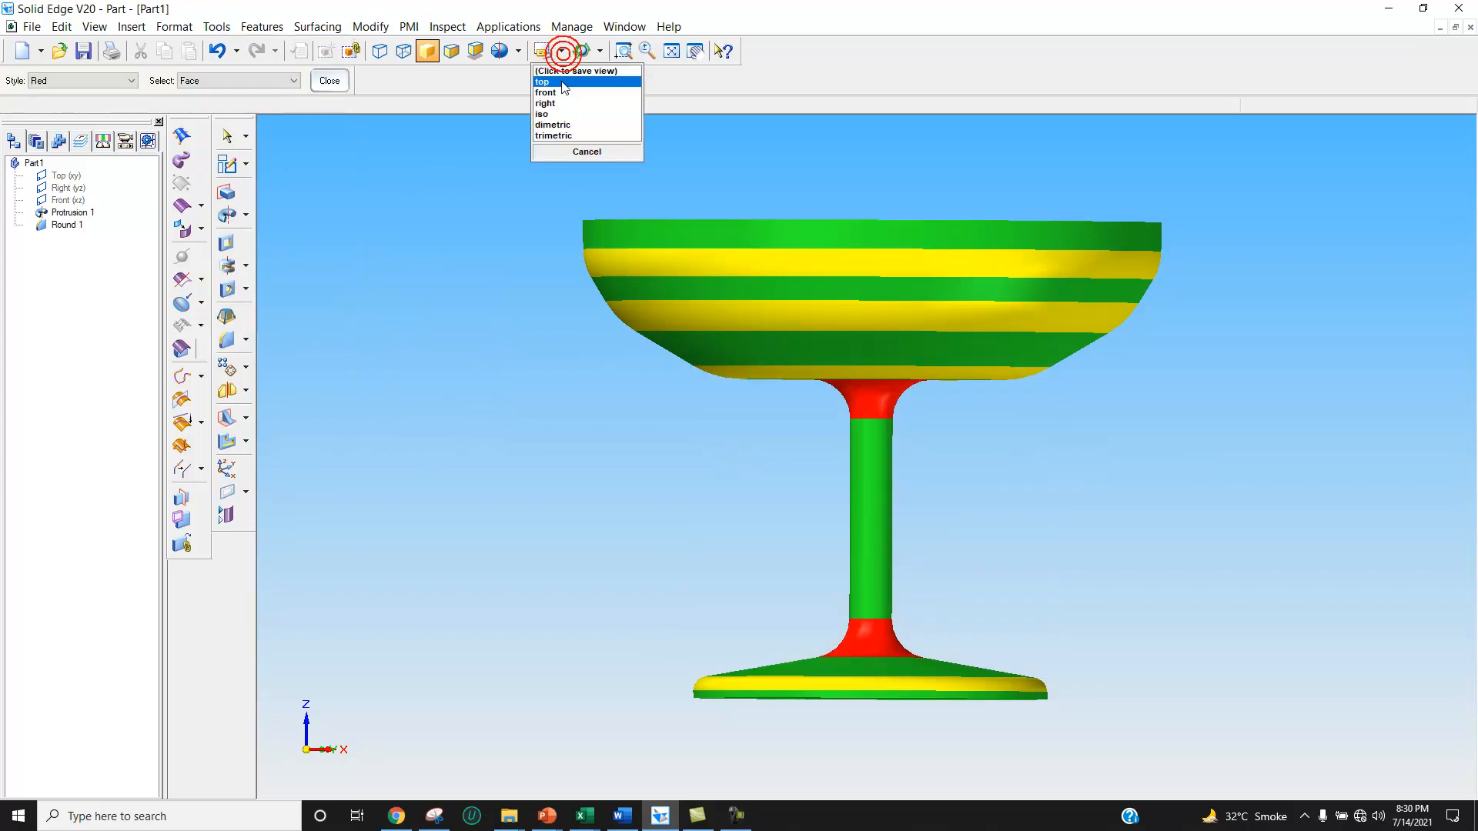
{"action": "left_click", "coordinate": [581, 126]}
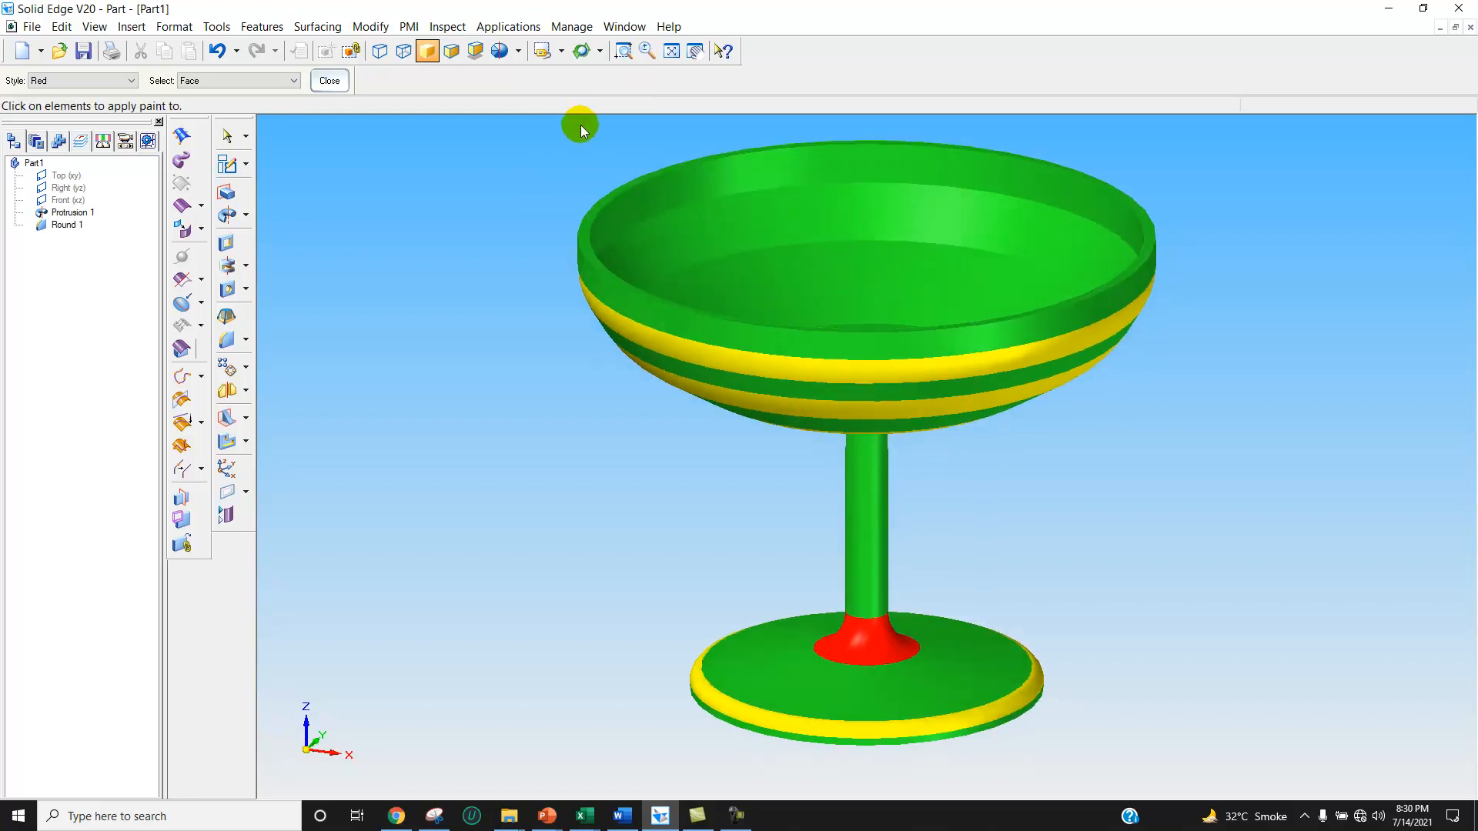
{"action": "left_click", "coordinate": [582, 51]}
{"action": "left_click_drag", "start_coordinate": [500, 365], "coordinate": [459, 335]}
{"action": "left_click_drag", "start_coordinate": [423, 336], "coordinate": [347, 312]}
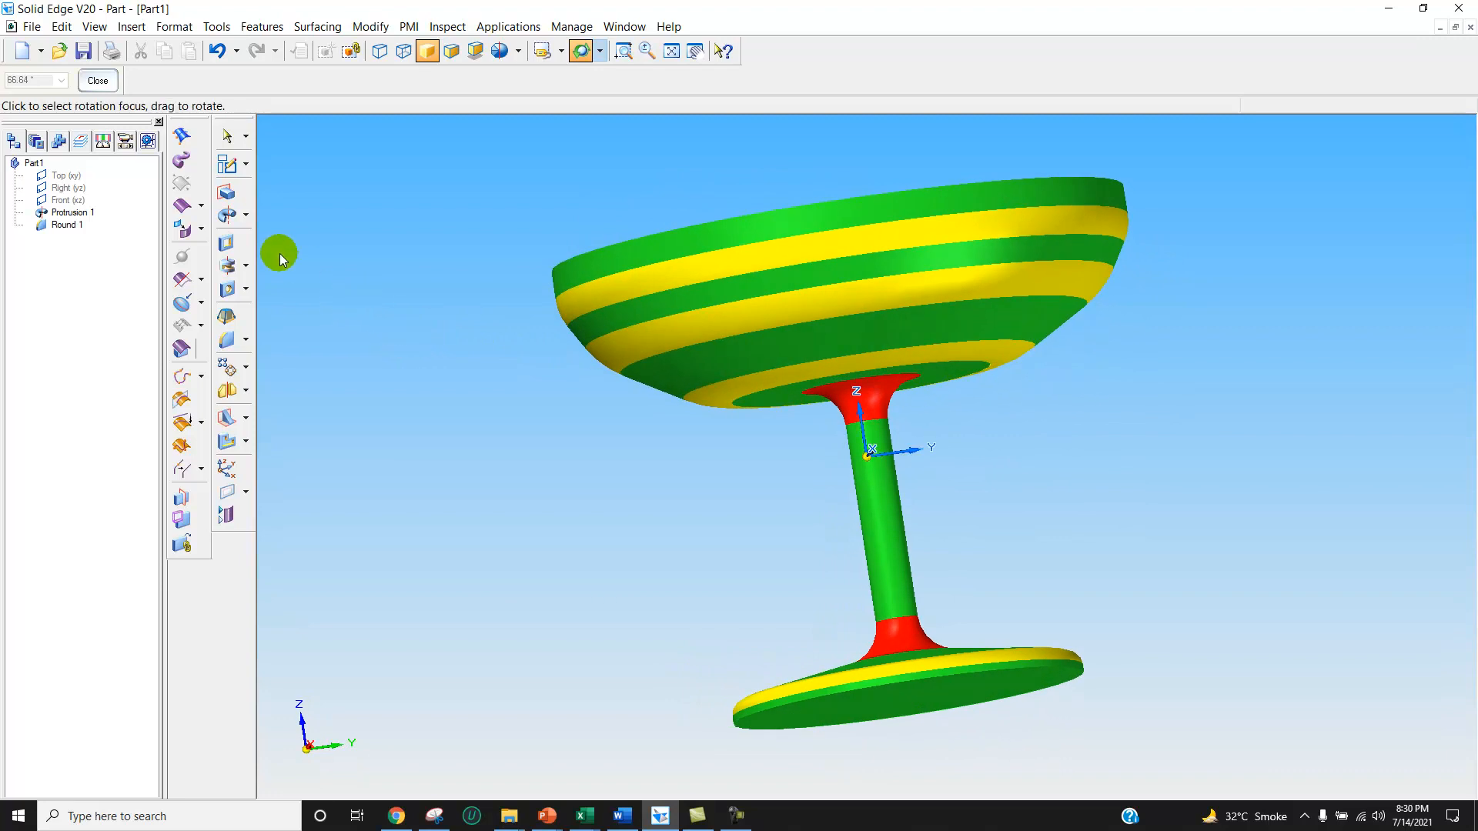
Step: Save the part under the file name glass in the 001 CAD superior 2021 folder
{"action": "left_click", "coordinate": [32, 27]}
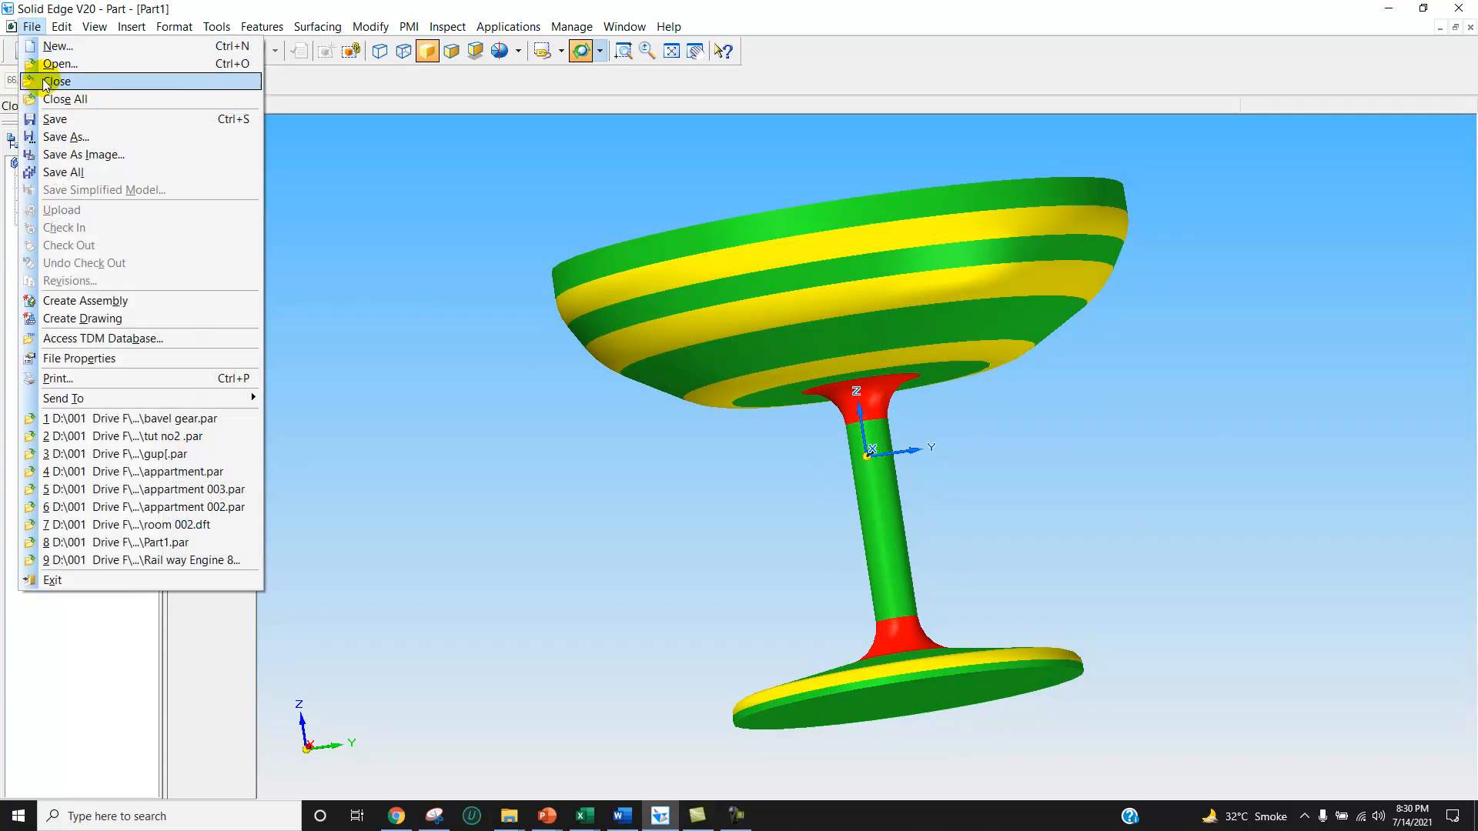
{"action": "left_click", "coordinate": [74, 137]}
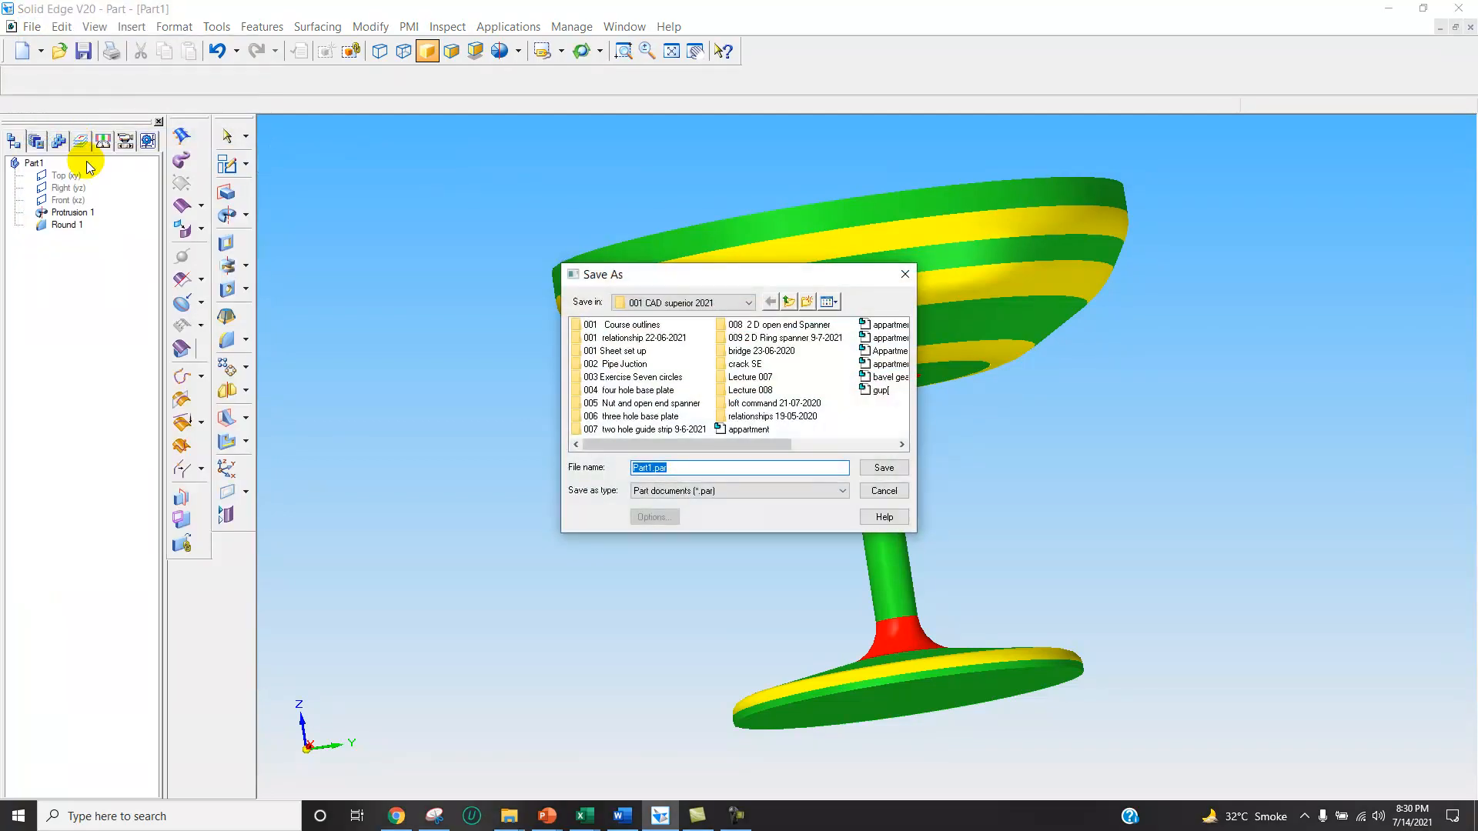
{"action": "left_click_drag", "start_coordinate": [691, 470], "coordinate": [620, 468]}
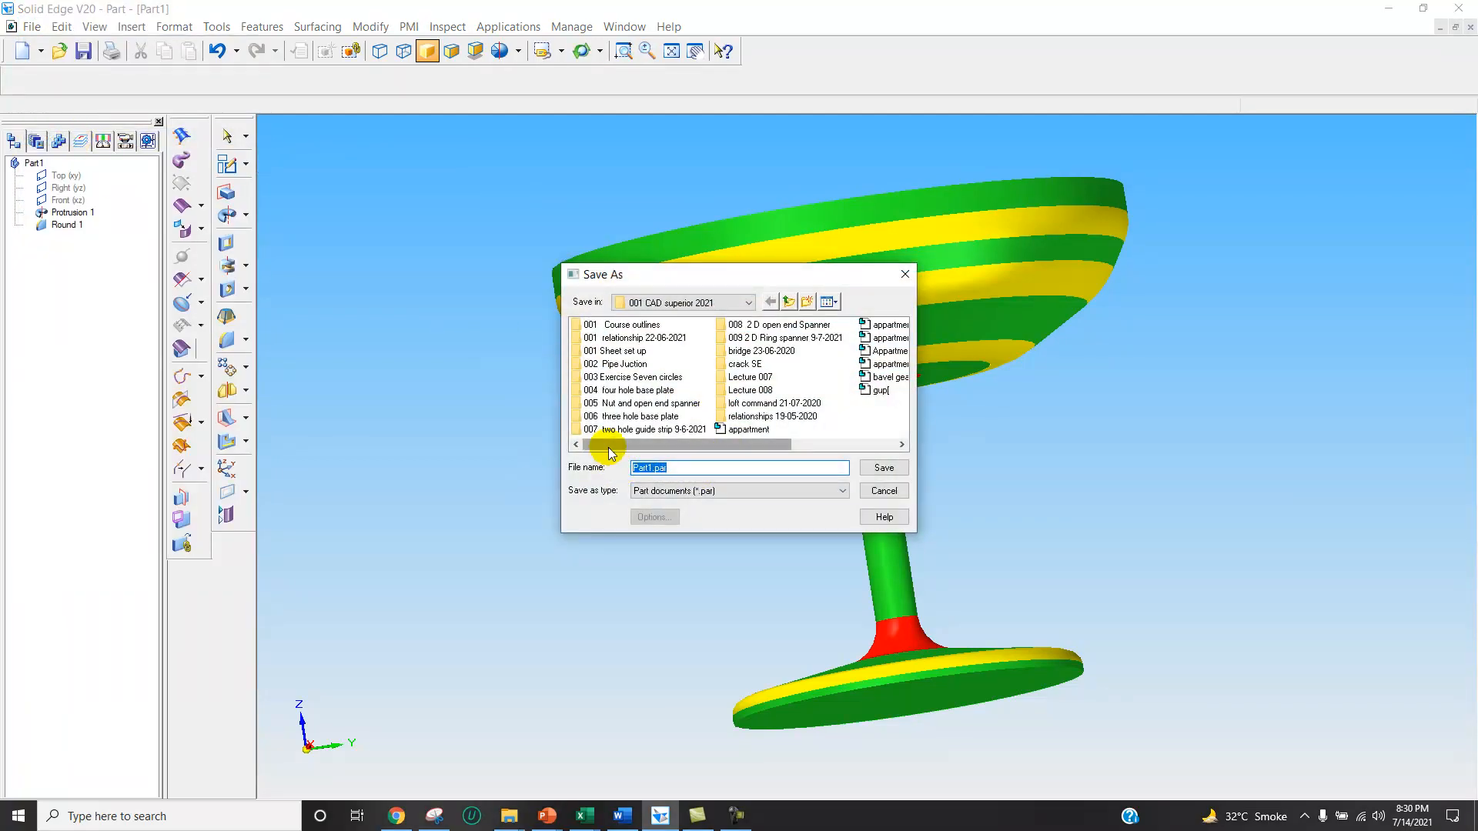
{"action": "type", "text": "glass"}
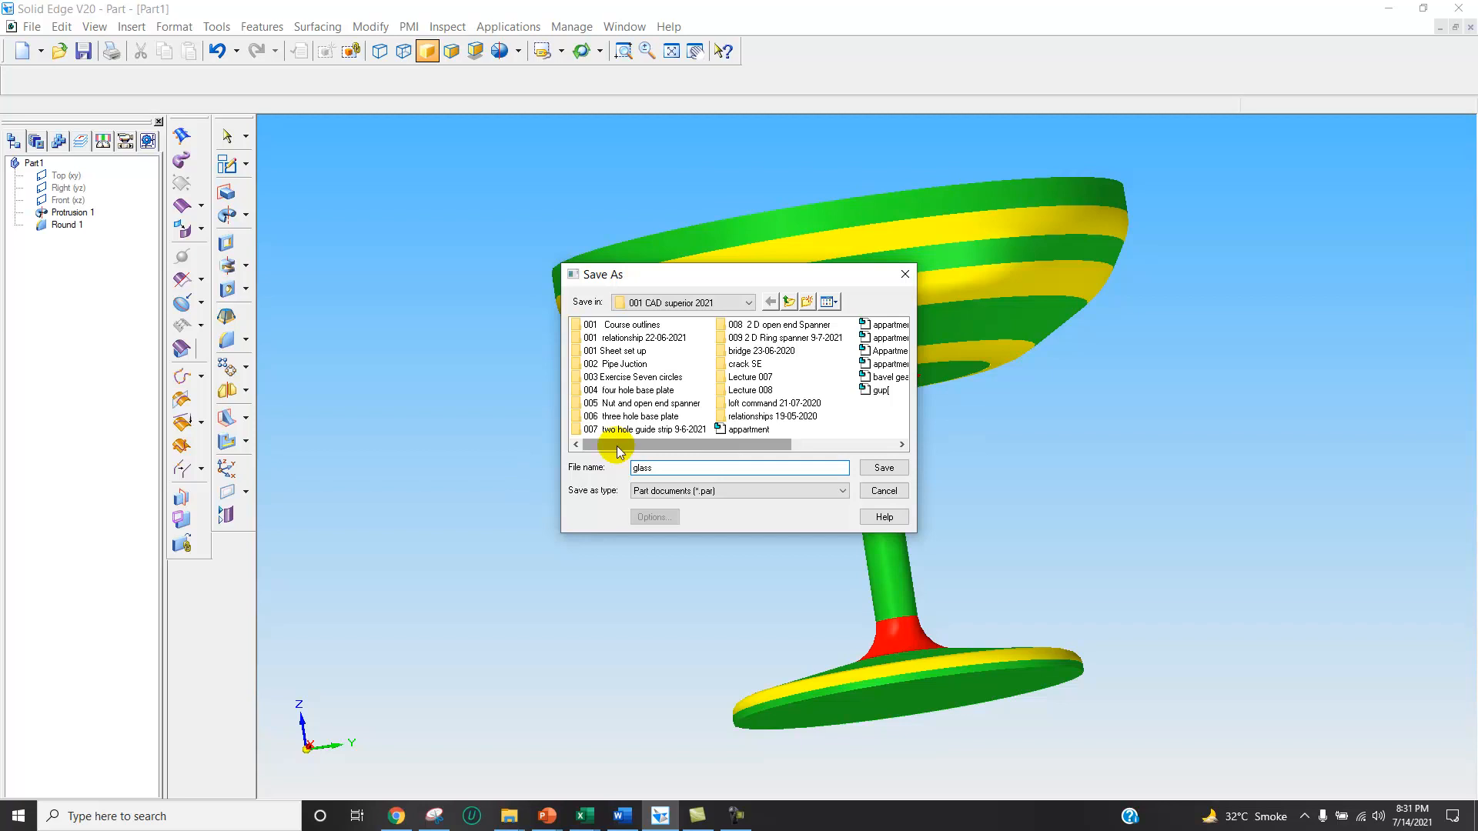
{"action": "left_click", "coordinate": [881, 467]}
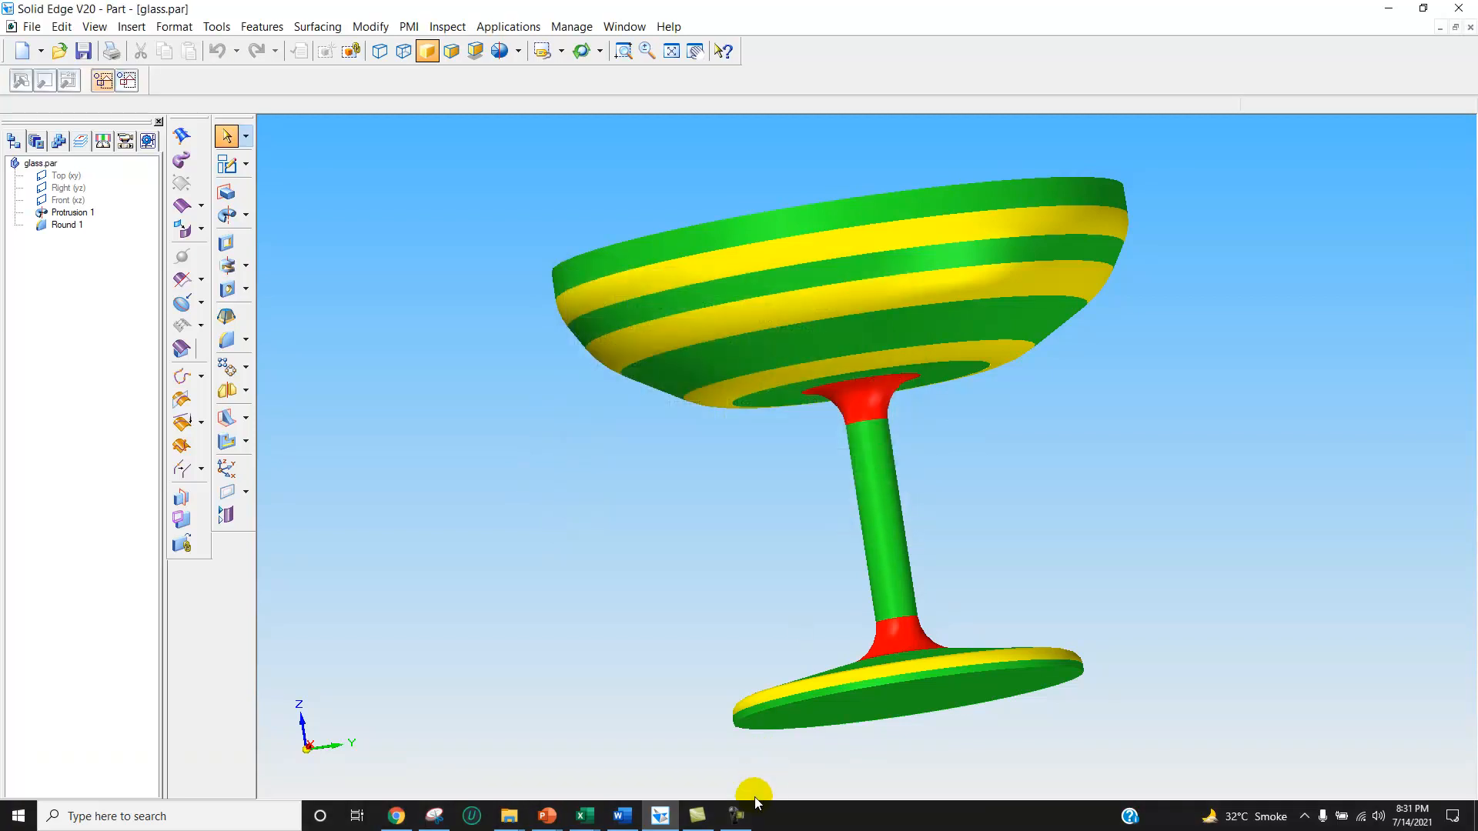